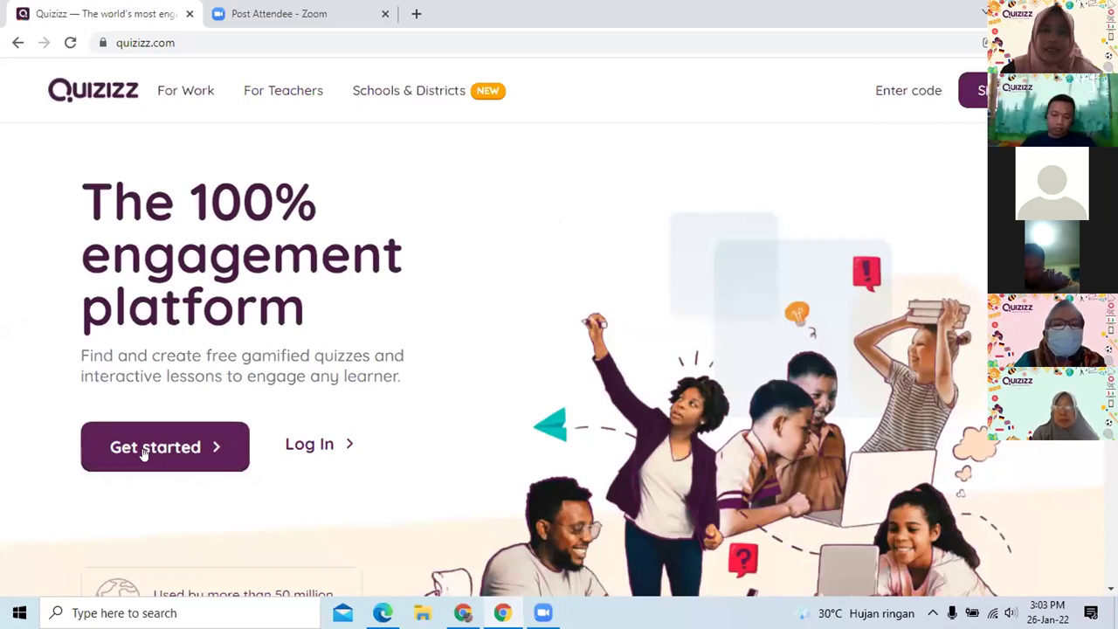
# Begin a free Quizizz account sign-up with the Continue with Google option
pyautogui.click(140, 446)
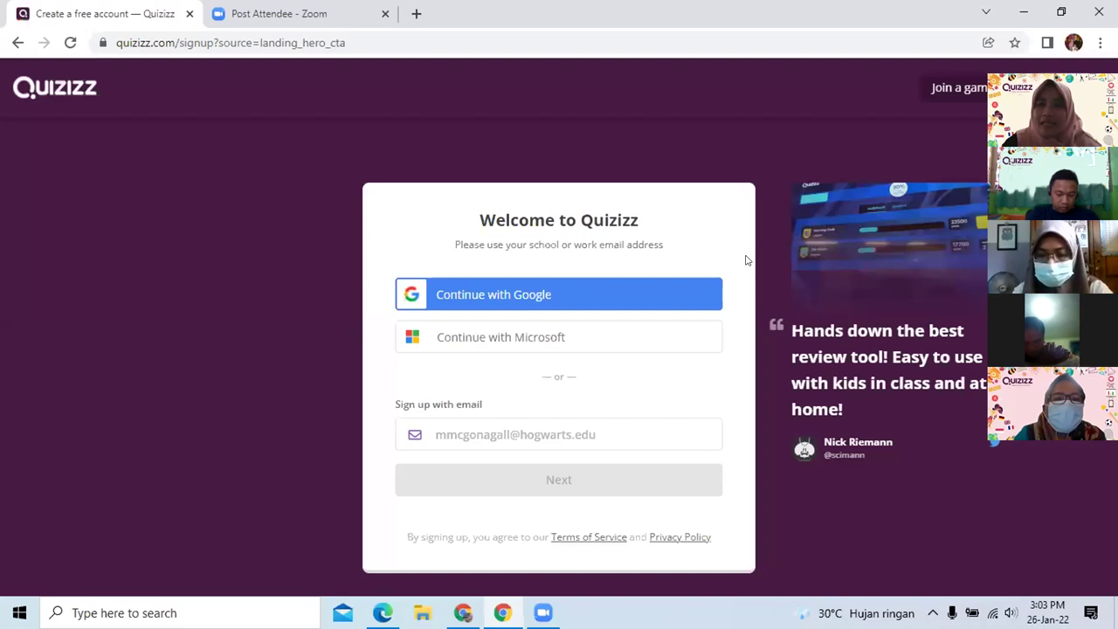
pyautogui.click(478, 309)
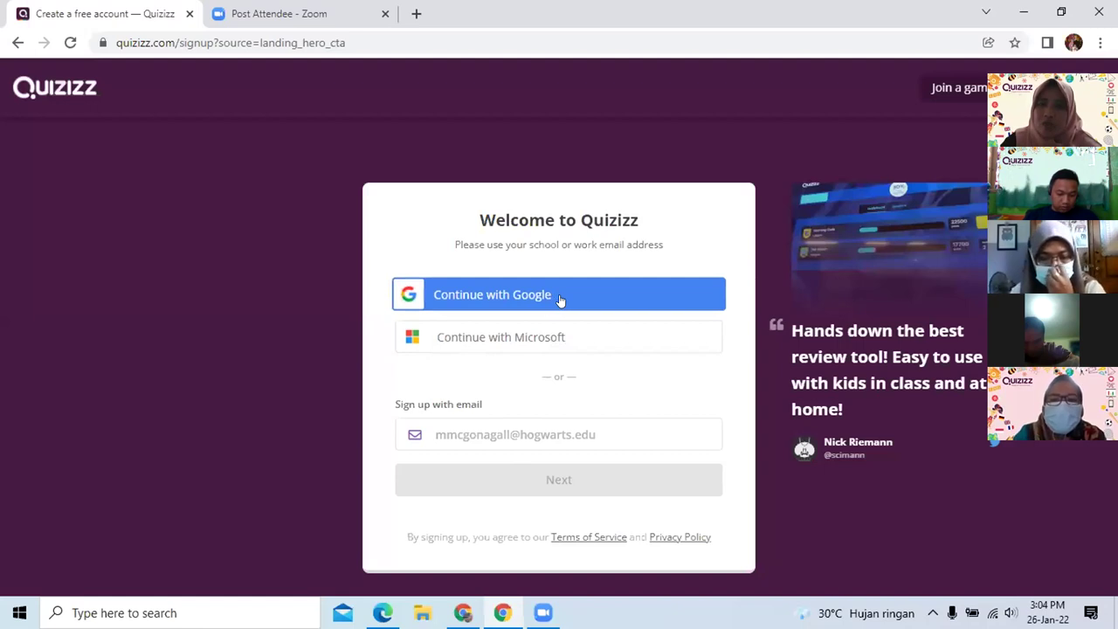
# Enter the sign-up e-mail address, correct its mistyped ending, and continue to the next step
pyautogui.click(452, 428)
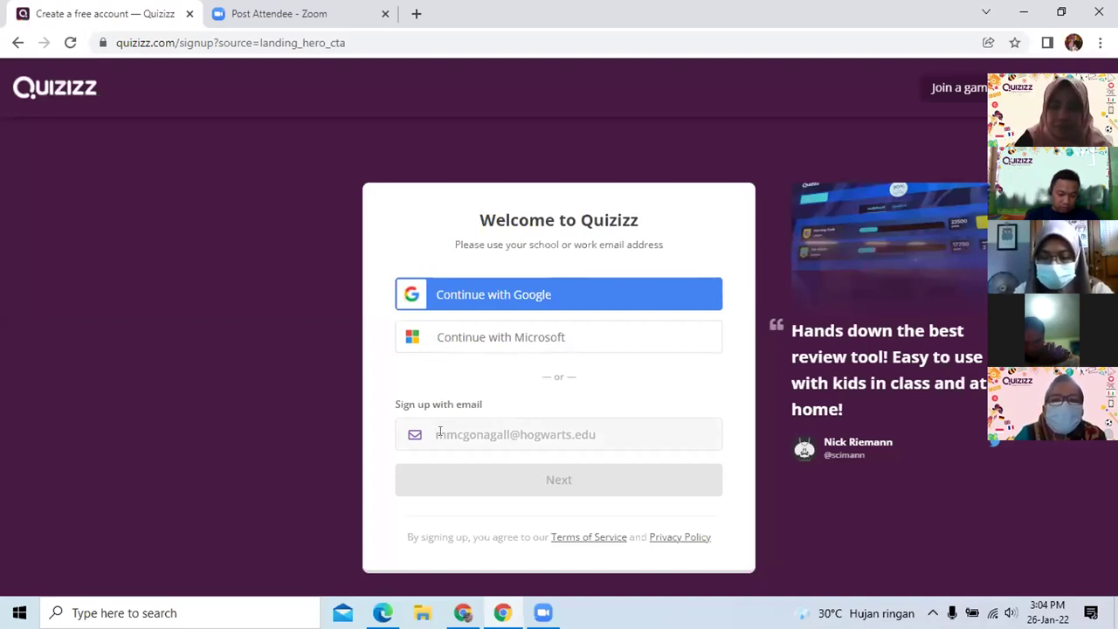
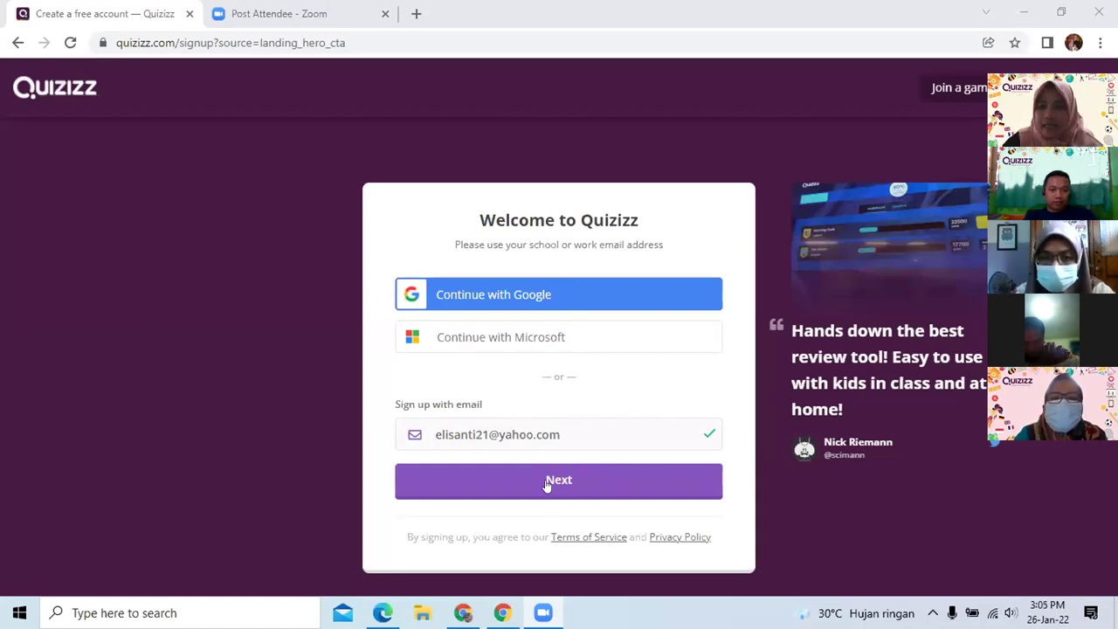
pyautogui.click(546, 483)
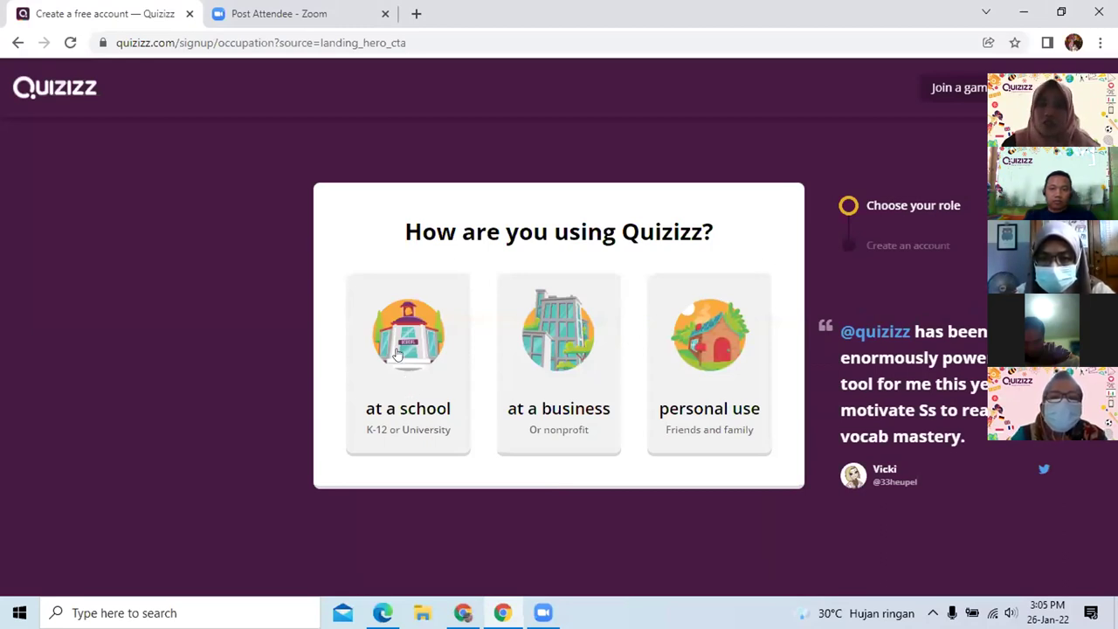
# Choose 'at a school' as the way Quizizz will be used
pyautogui.click(393, 363)
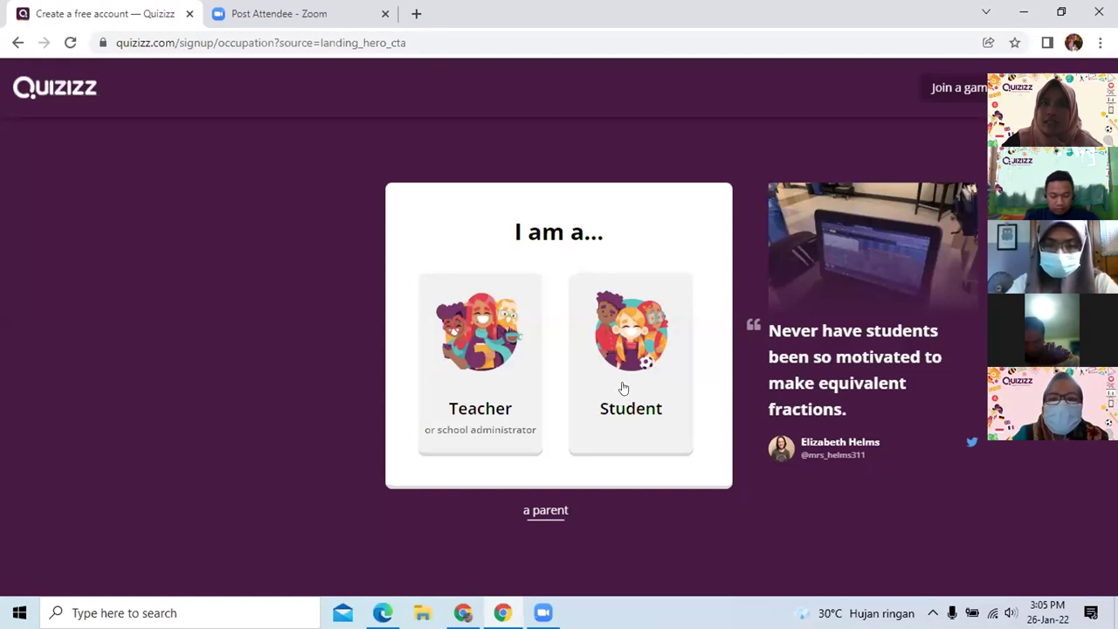
# Sign up as a Teacher with the title Miss
pyautogui.click(480, 364)
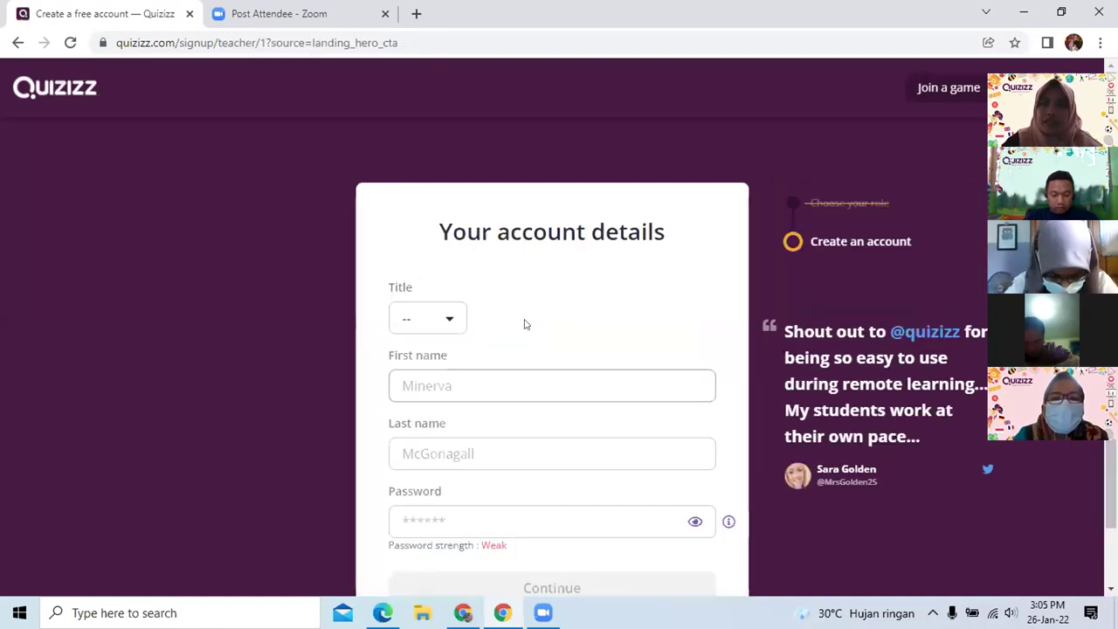
pyautogui.click(451, 320)
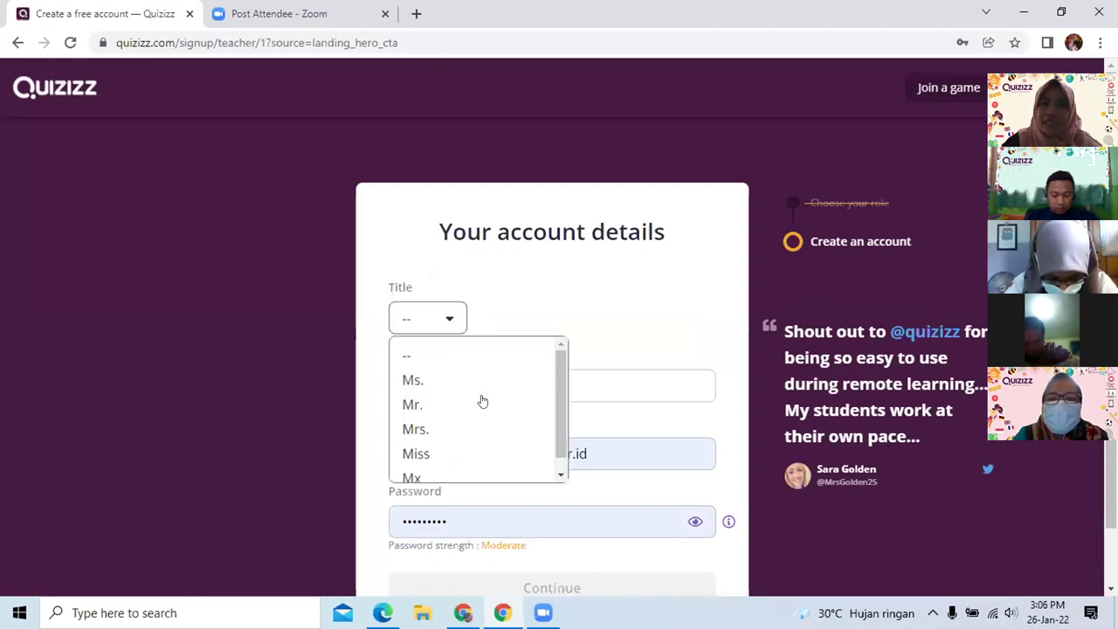
pyautogui.scroll(-1, 476, 437)
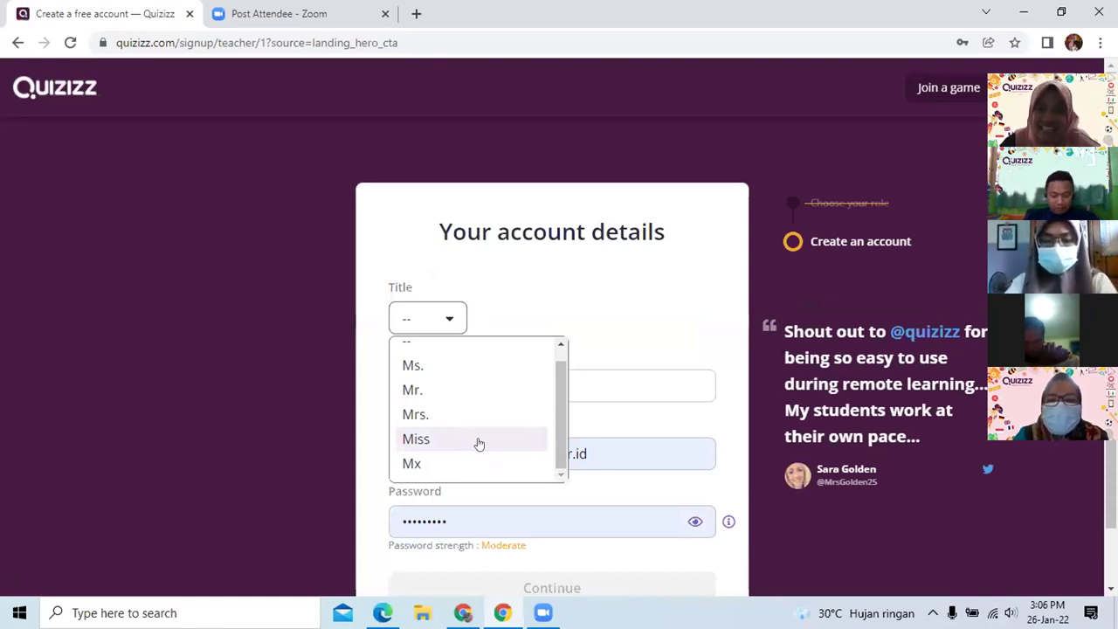
pyautogui.click(479, 444)
# Enter the teacher's first and last name, replacing the autofilled e-mail in the last-name field
pyautogui.click(446, 379)
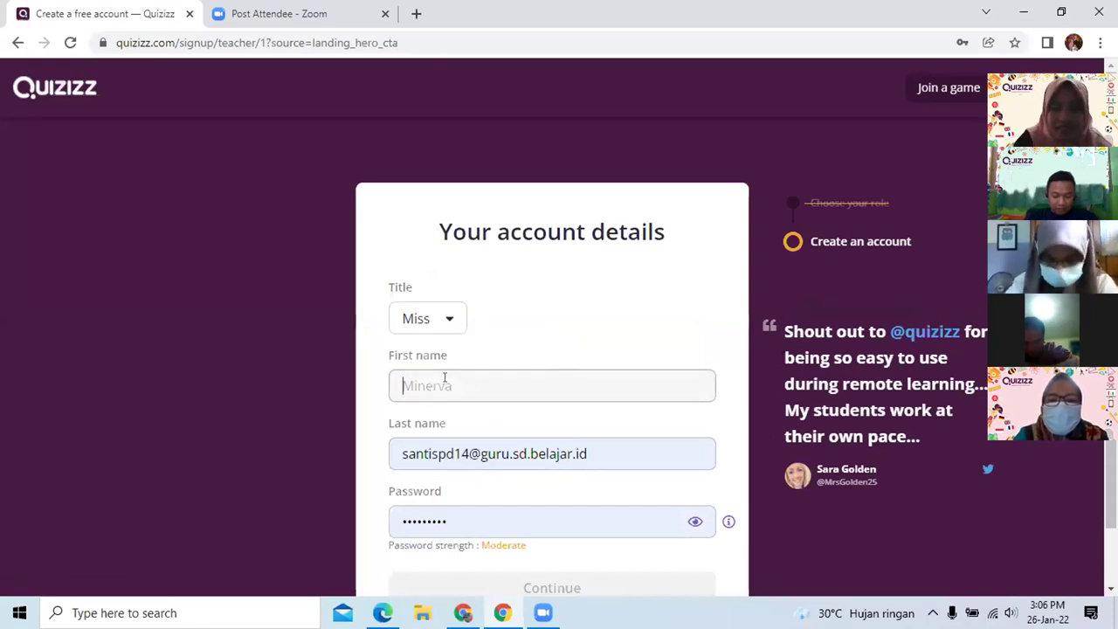
pyautogui.write('elis')
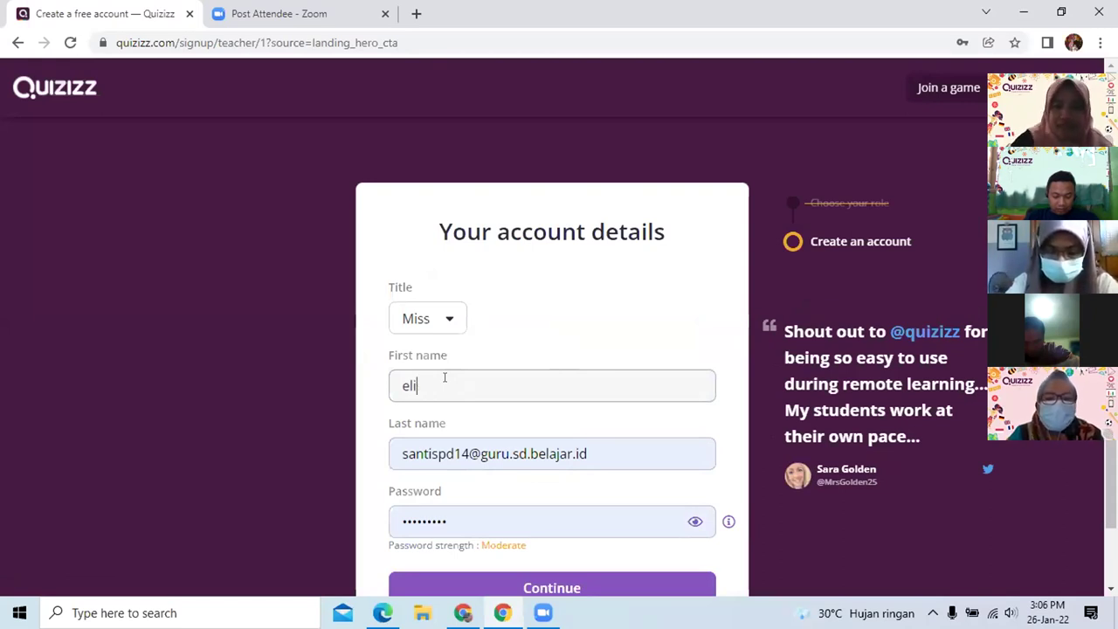
pyautogui.press('BackSpace')
pyautogui.press('BackSpace')
pyautogui.press('BackSpace')
pyautogui.write('Elisa')
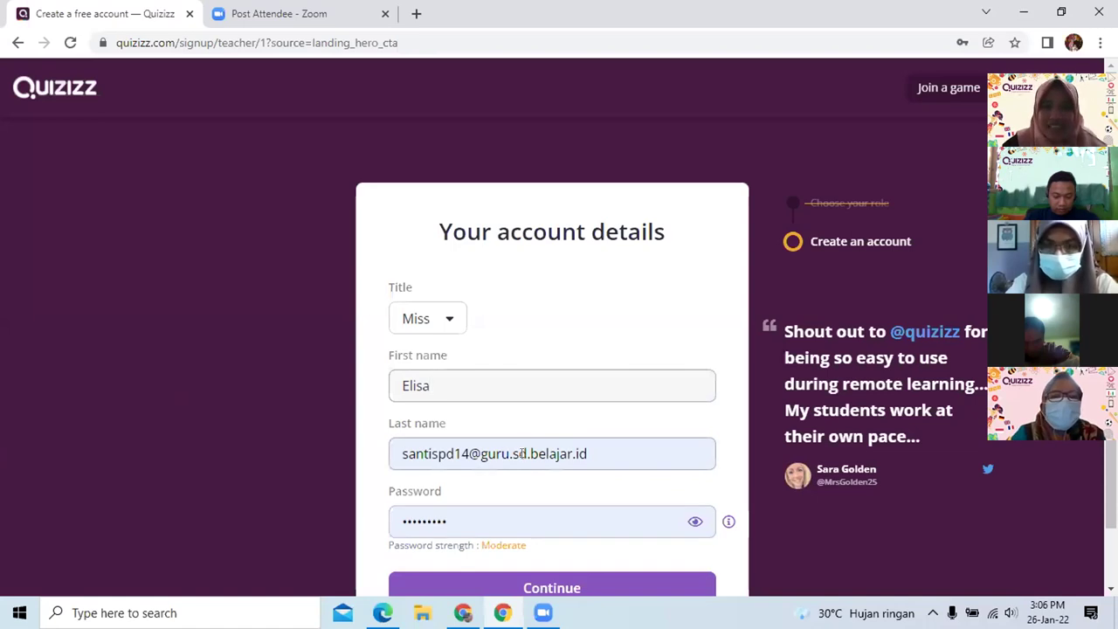
pyautogui.click(636, 452)
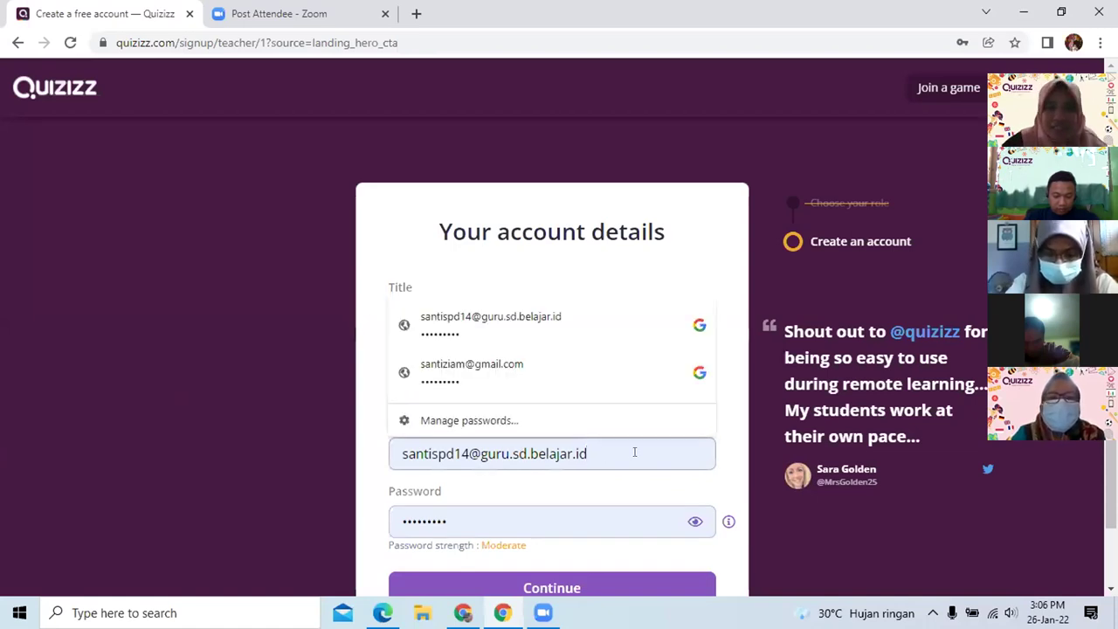
pyautogui.press('BackSpace')
pyautogui.press('BackSpace')
pyautogui.press('BackSpace')
pyautogui.press('BackSpace')
pyautogui.press('BackSpace')
pyautogui.press('BackSpace')
pyautogui.press('BackSpace')
pyautogui.press('BackSpace')
pyautogui.press('BackSpace')
pyautogui.press('BackSpace')
pyautogui.press('BackSpace')
pyautogui.press('BackSpace')
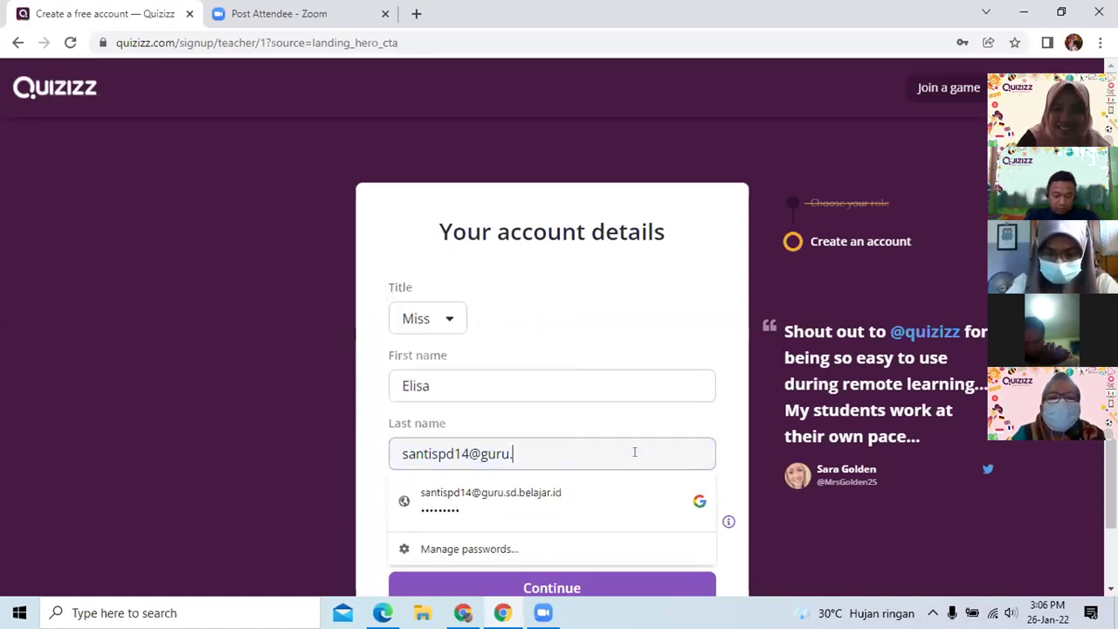
pyautogui.press('BackSpace')
pyautogui.press('BackSpace')
pyautogui.press('BackSpace')
pyautogui.press('BackSpace')
pyautogui.press('BackSpace')
pyautogui.press('BackSpace')
pyautogui.press('BackSpace')
pyautogui.press('BackSpace')
pyautogui.press('BackSpace')
pyautogui.press('BackSpace')
pyautogui.press('BackSpace')
pyautogui.press('BackSpace')
pyautogui.press('BackSpace')
pyautogui.press('BackSpace')
pyautogui.press('BackSpace')
pyautogui.press('BackSpace')
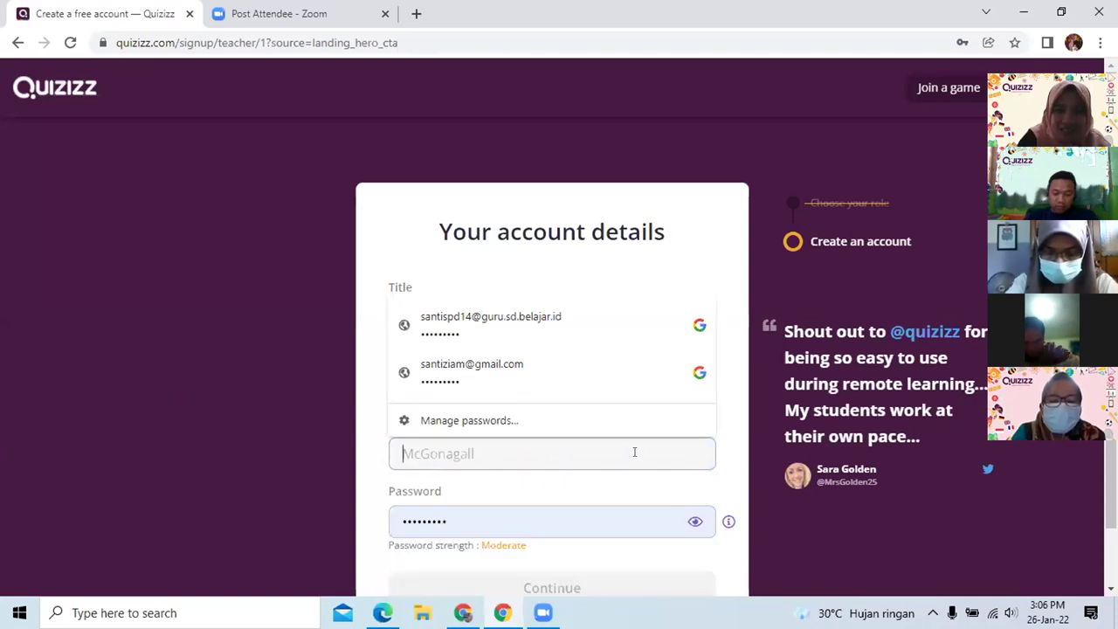
pyautogui.write('Elisa')
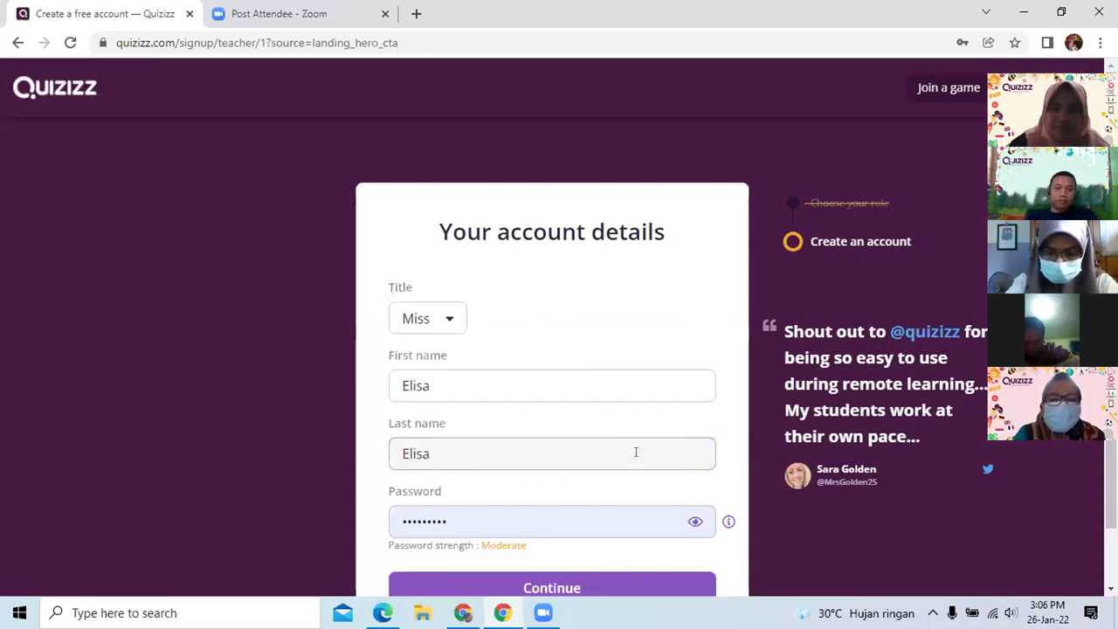
# Check the password by revealing and hiding it, then create the account
pyautogui.scroll(-1, 725, 424)
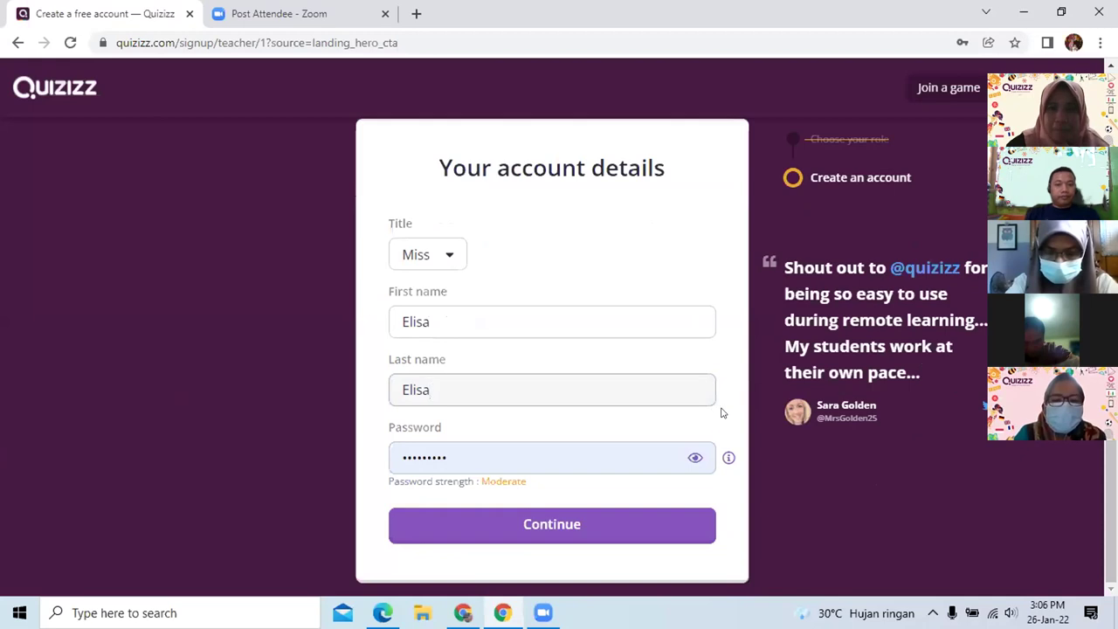
pyautogui.click(693, 457)
pyautogui.click(691, 459)
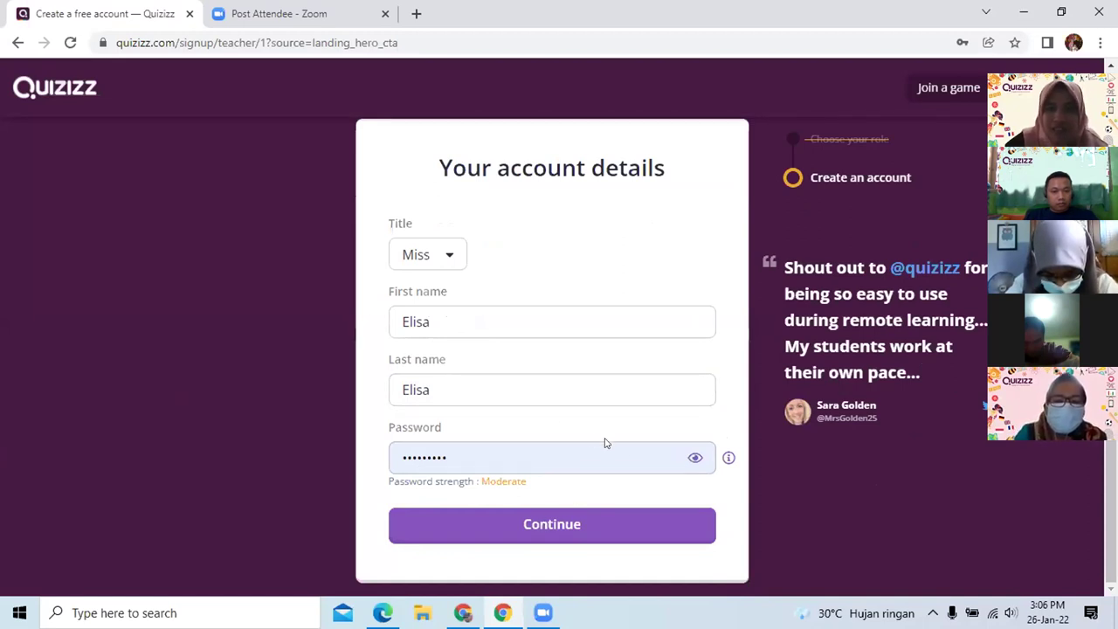
pyautogui.click(554, 522)
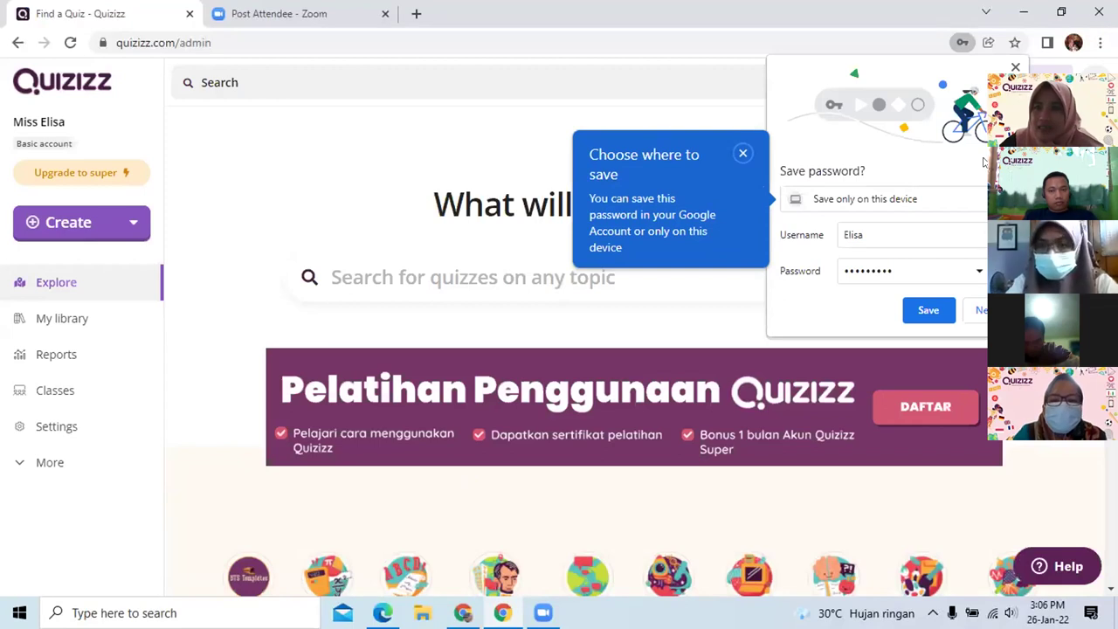
# Decline Chrome's offer to save the new password
pyautogui.click(981, 310)
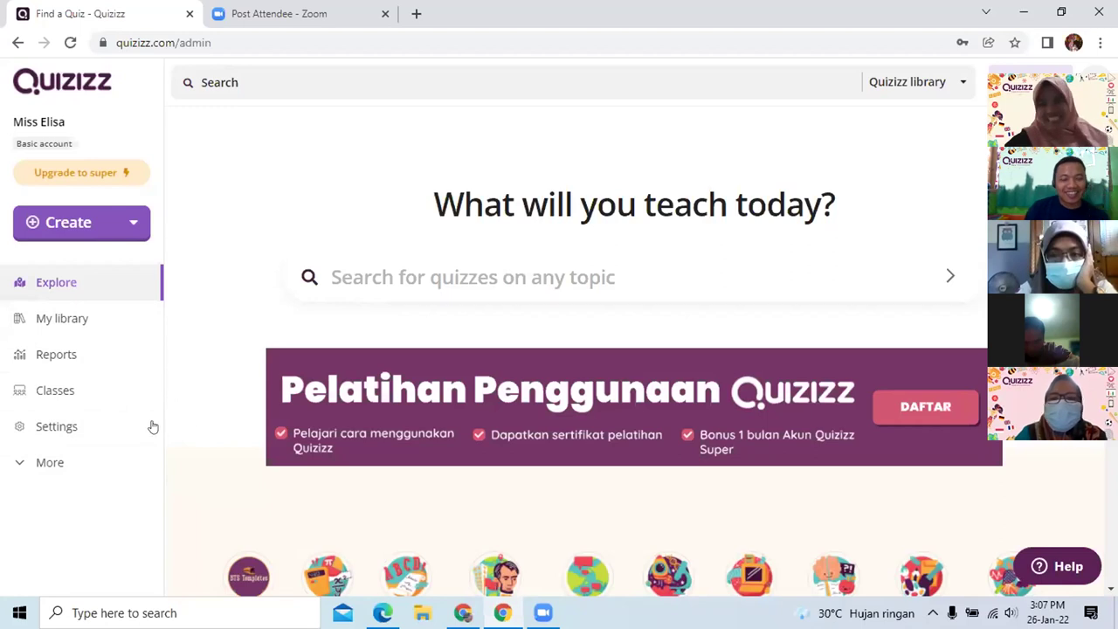
# Go to the account Settings page and scroll down to the language preference
pyautogui.click(72, 428)
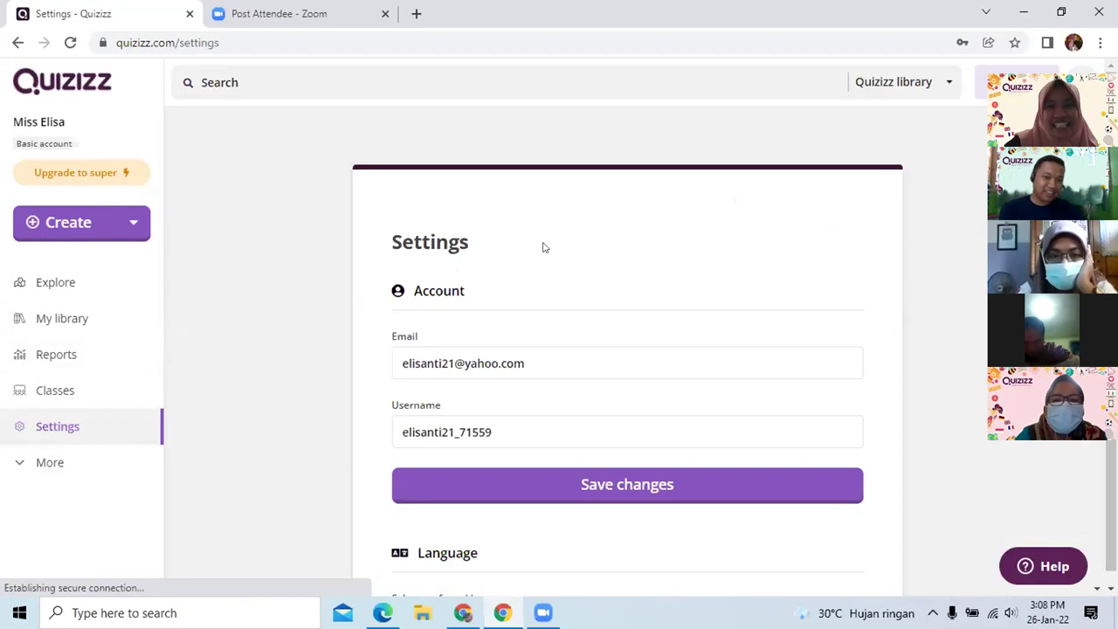
pyautogui.scroll(-2, 542, 247)
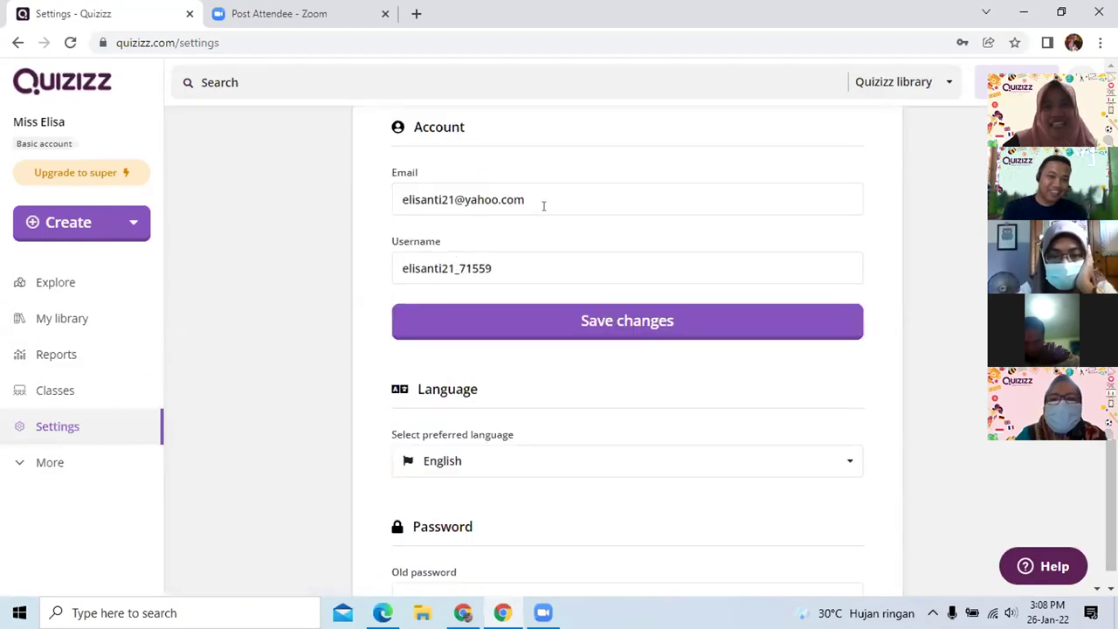
pyautogui.scroll(-1, 544, 182)
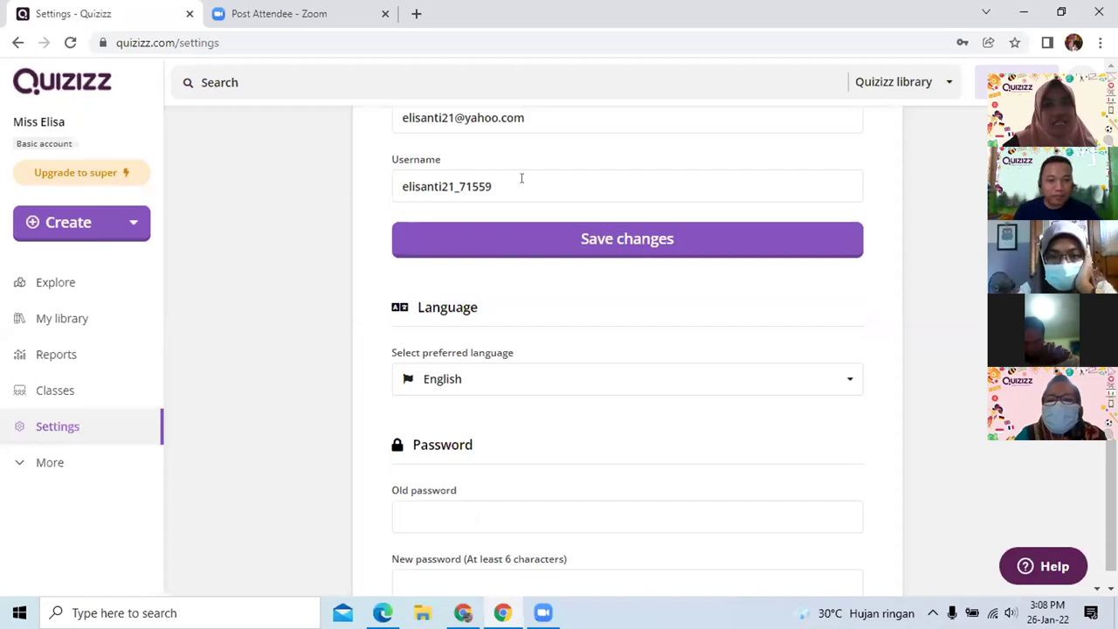
pyautogui.scroll(-1, 825, 245)
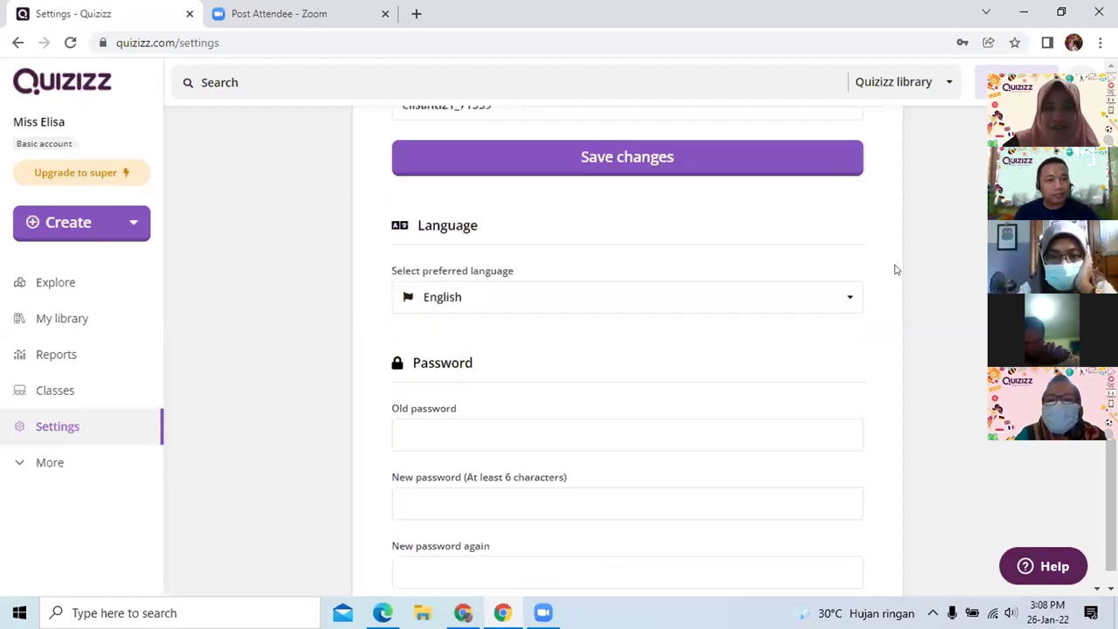
# Set the preferred language to Bahasa Indonesia
pyautogui.click(849, 298)
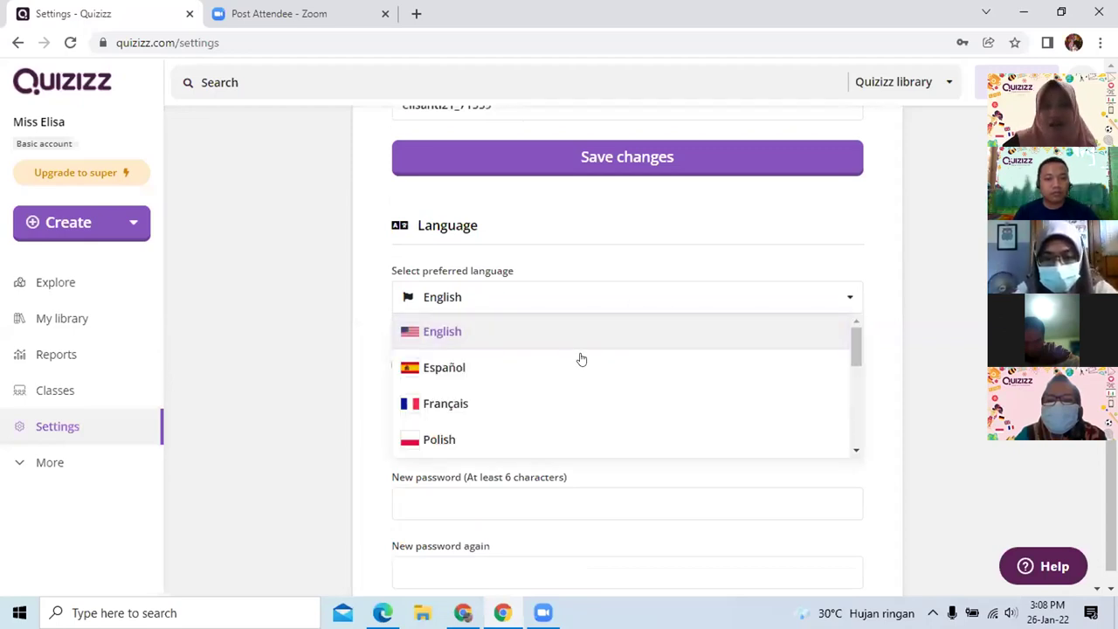
pyautogui.scroll(-3, 568, 378)
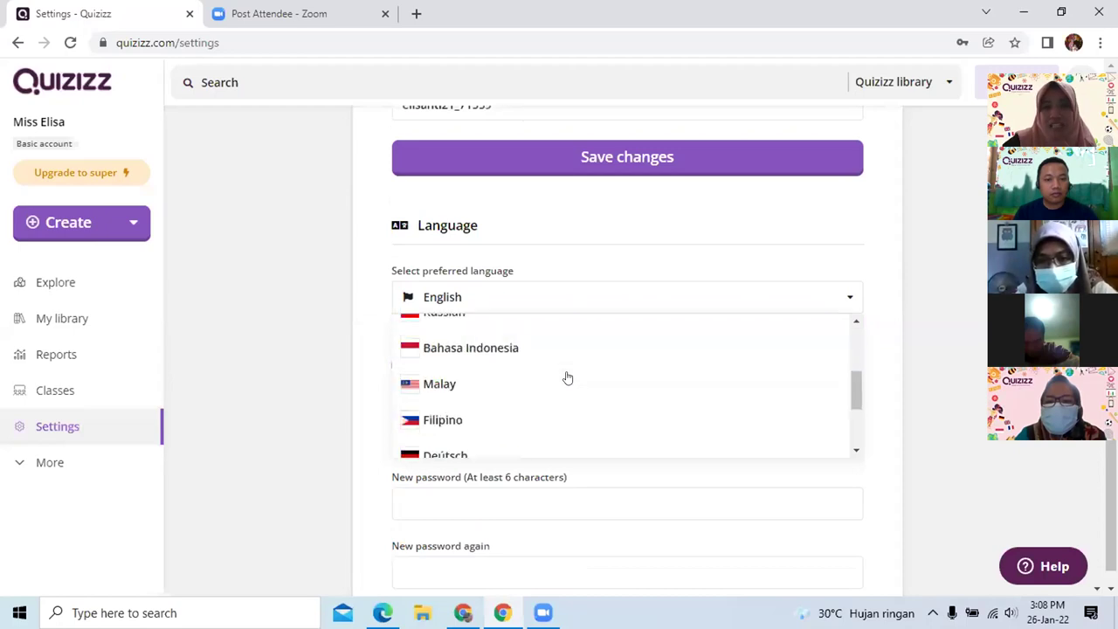
pyautogui.scroll(-3, 563, 374)
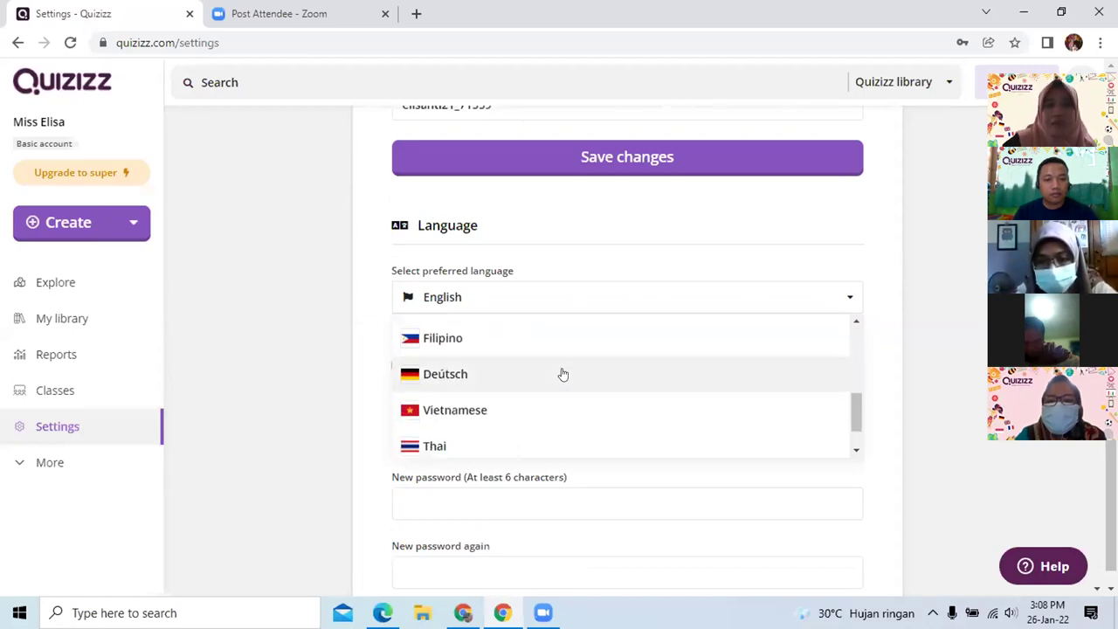
pyautogui.scroll(-2, 568, 373)
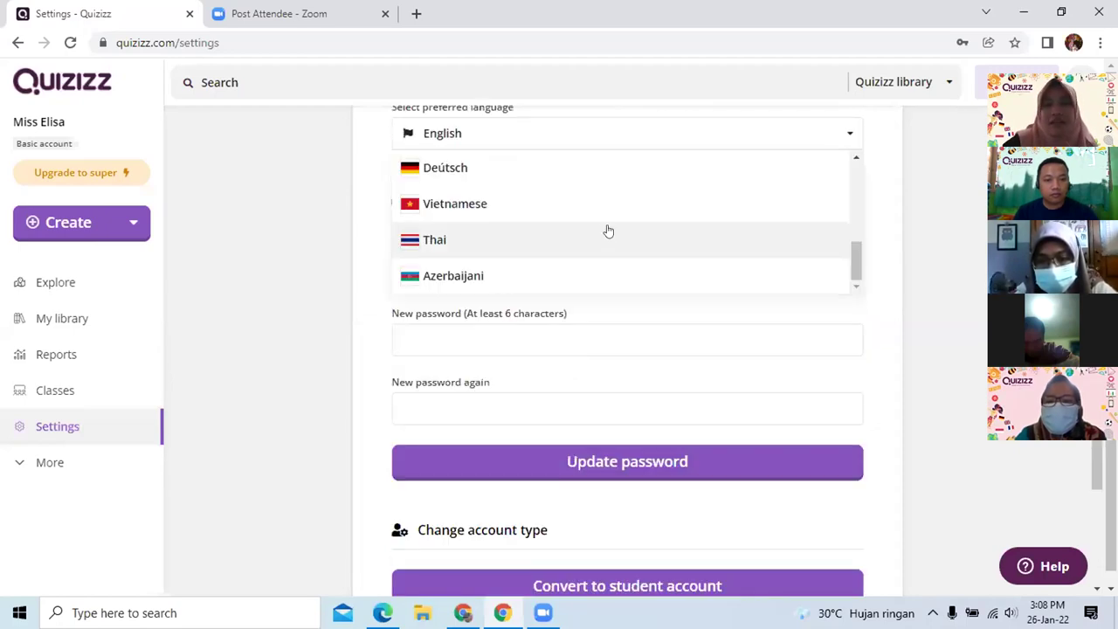
pyautogui.scroll(5, 606, 232)
pyautogui.scroll(1, 609, 243)
pyautogui.scroll(3, 574, 204)
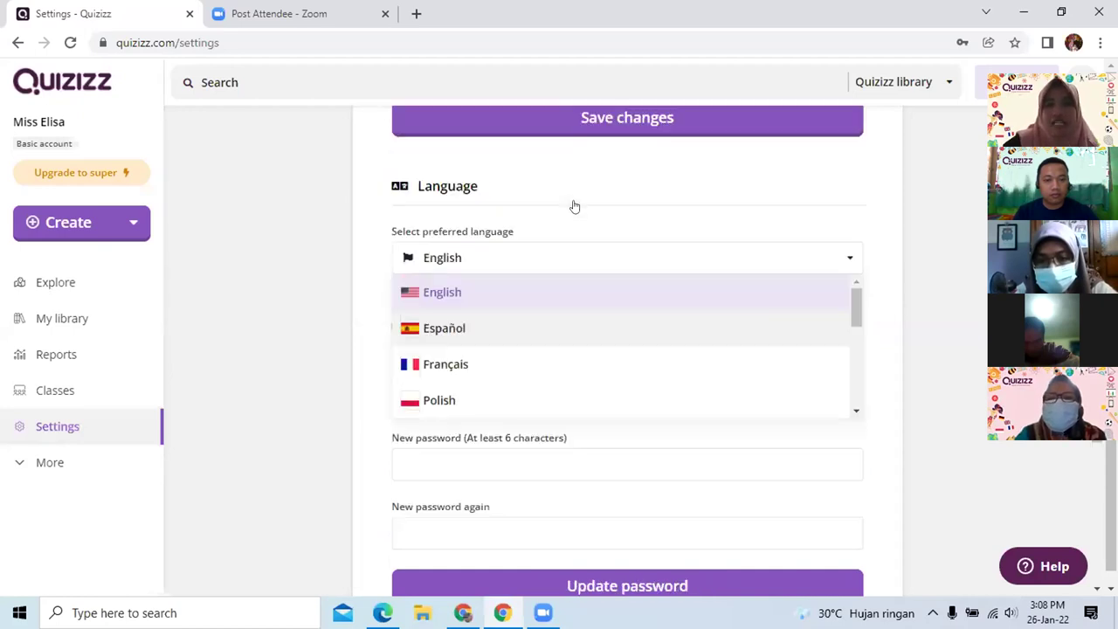
pyautogui.scroll(-2, 620, 402)
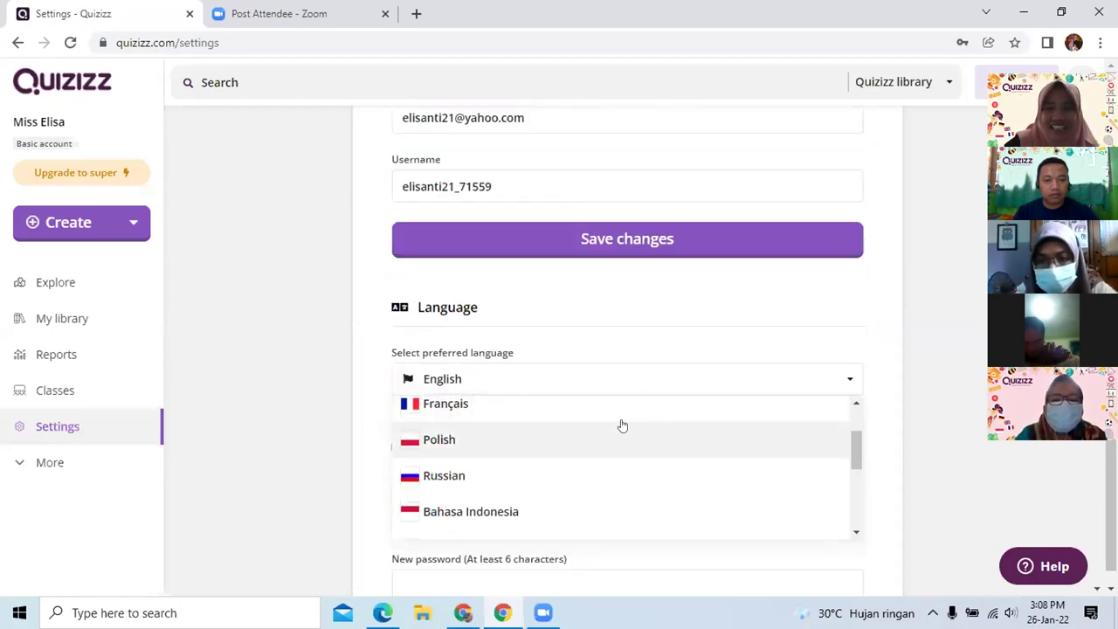
pyautogui.scroll(-1, 611, 431)
pyautogui.scroll(-1, 613, 434)
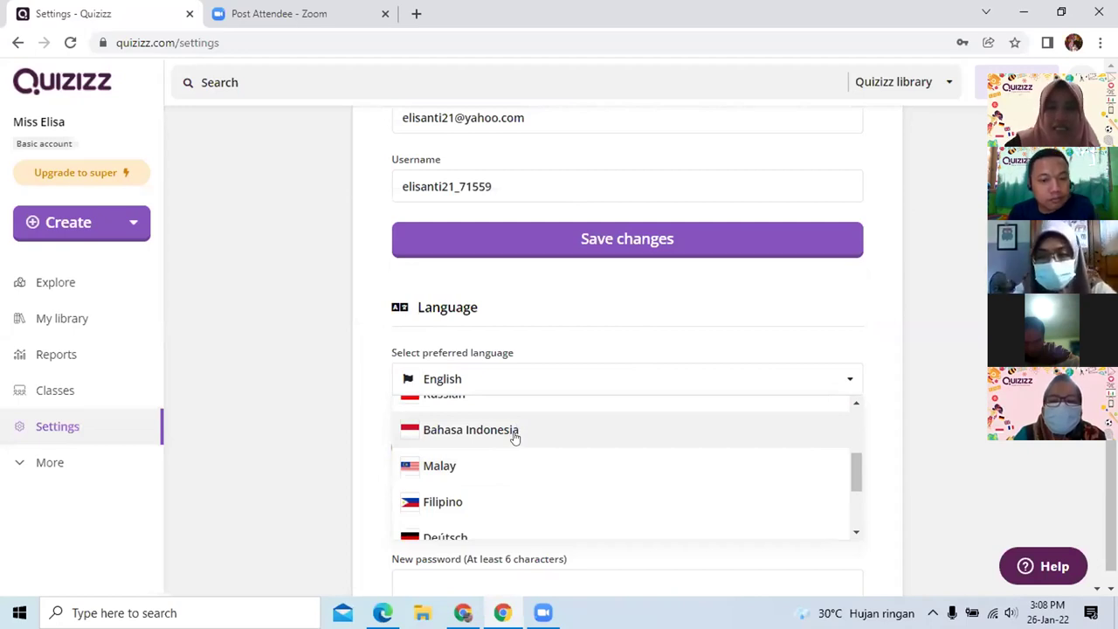
pyautogui.click(515, 433)
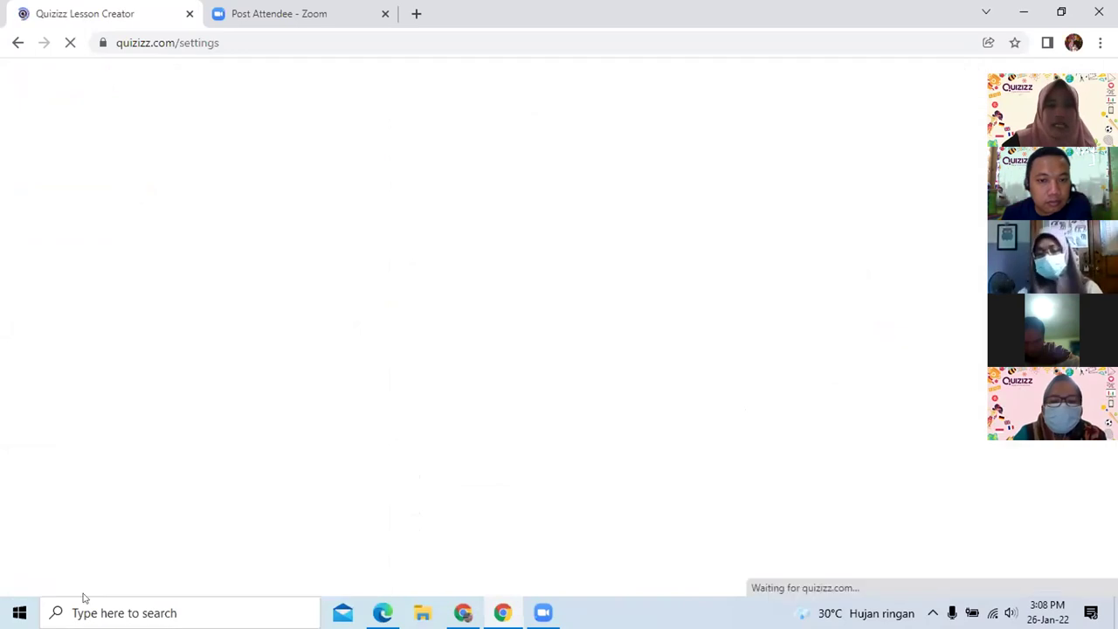
pyautogui.scroll(-3, 617, 312)
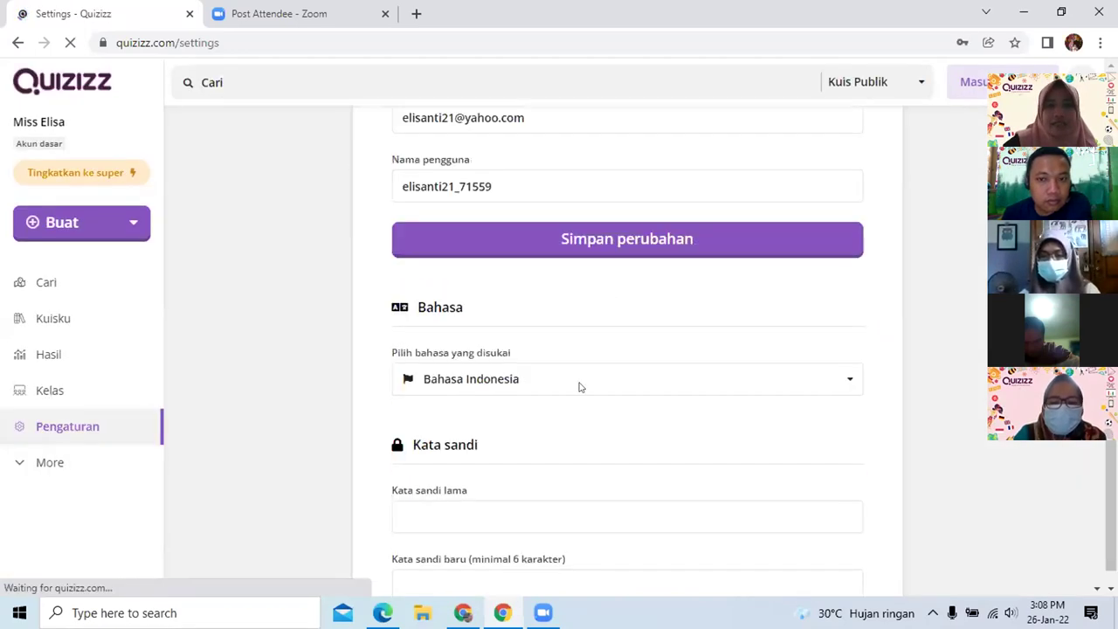
pyautogui.scroll(-2, 555, 372)
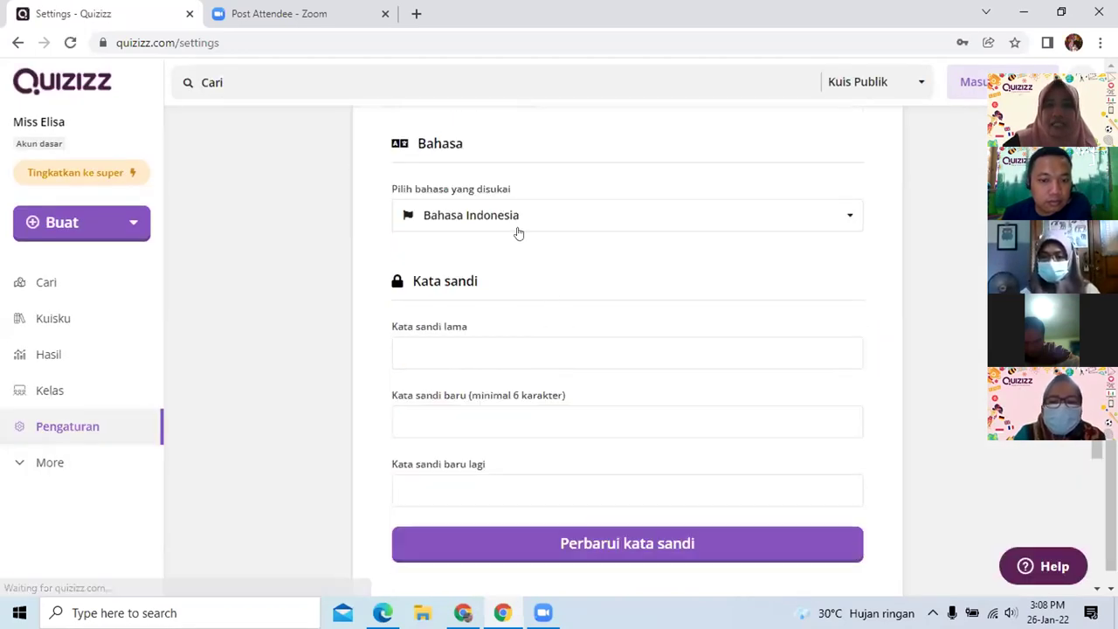
pyautogui.scroll(-2, 529, 222)
pyautogui.scroll(4, 547, 242)
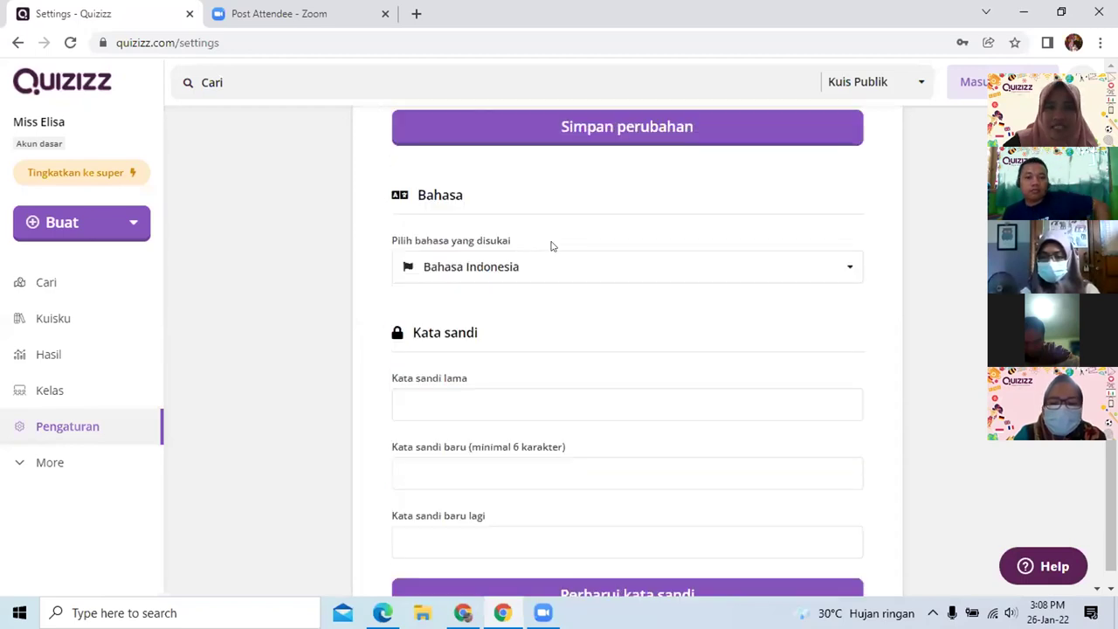
pyautogui.scroll(2, 543, 246)
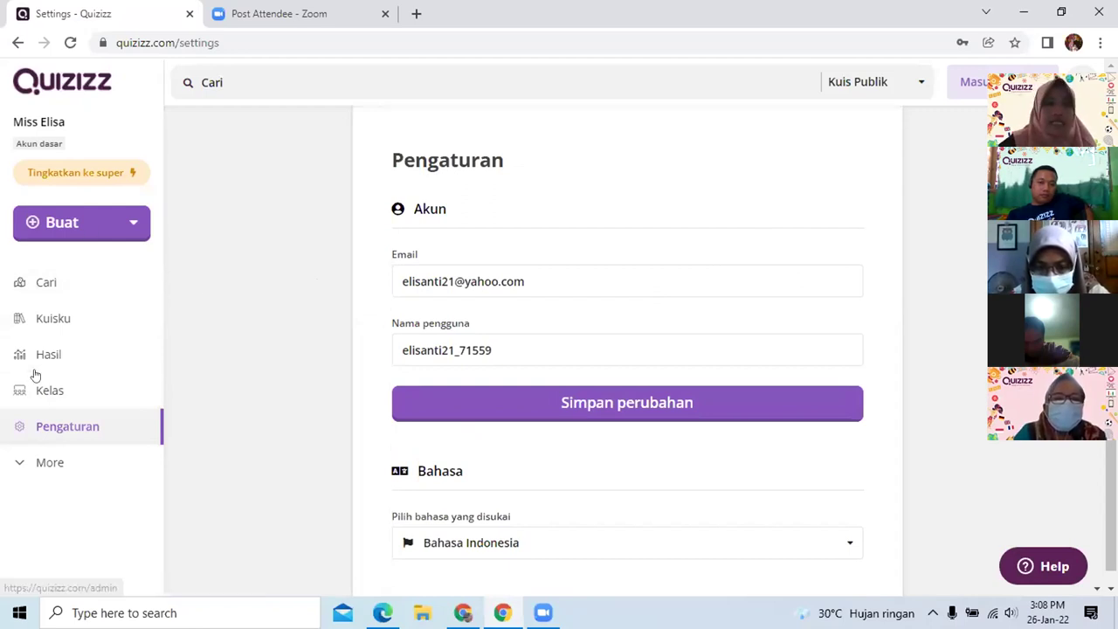
# Show the empty Kuisku library, expand More, and open the Buat dropdown
pyautogui.click(96, 326)
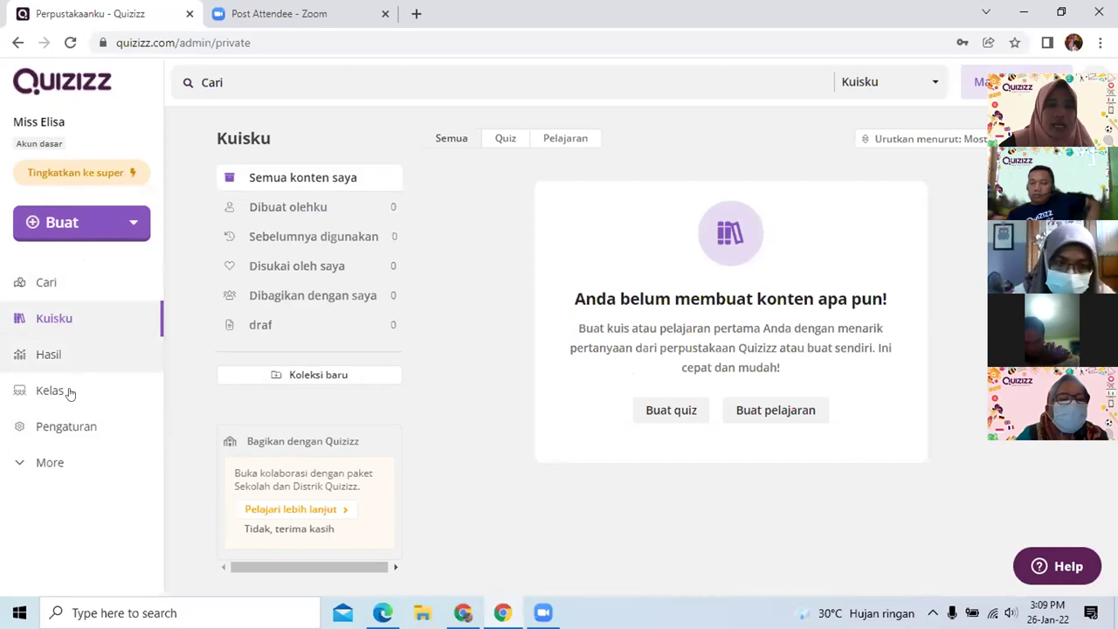
pyautogui.click(50, 466)
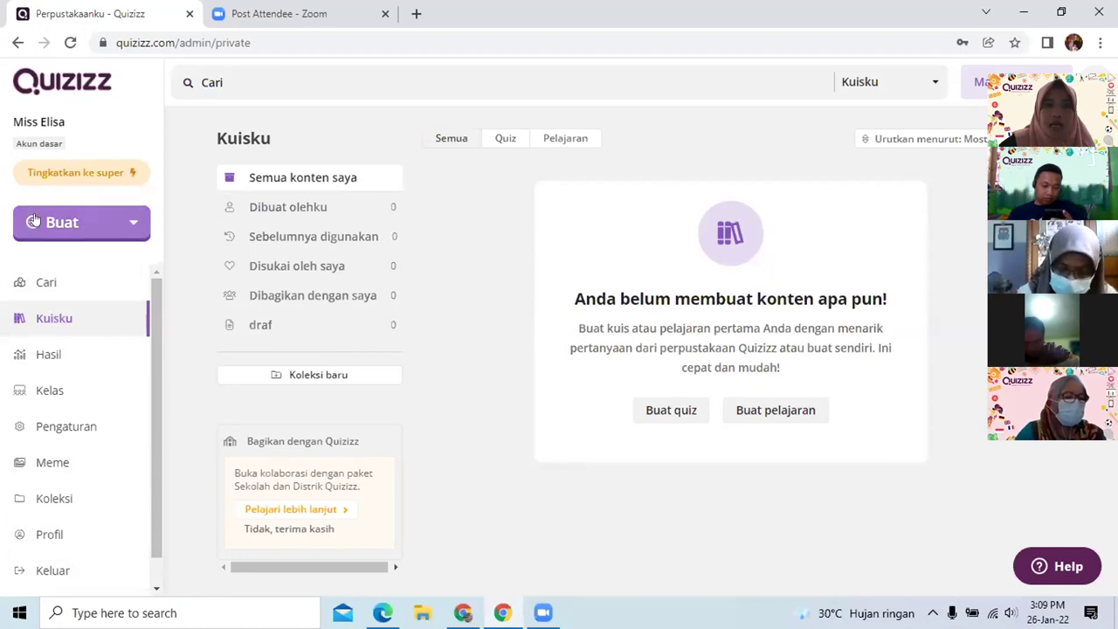
pyautogui.click(131, 226)
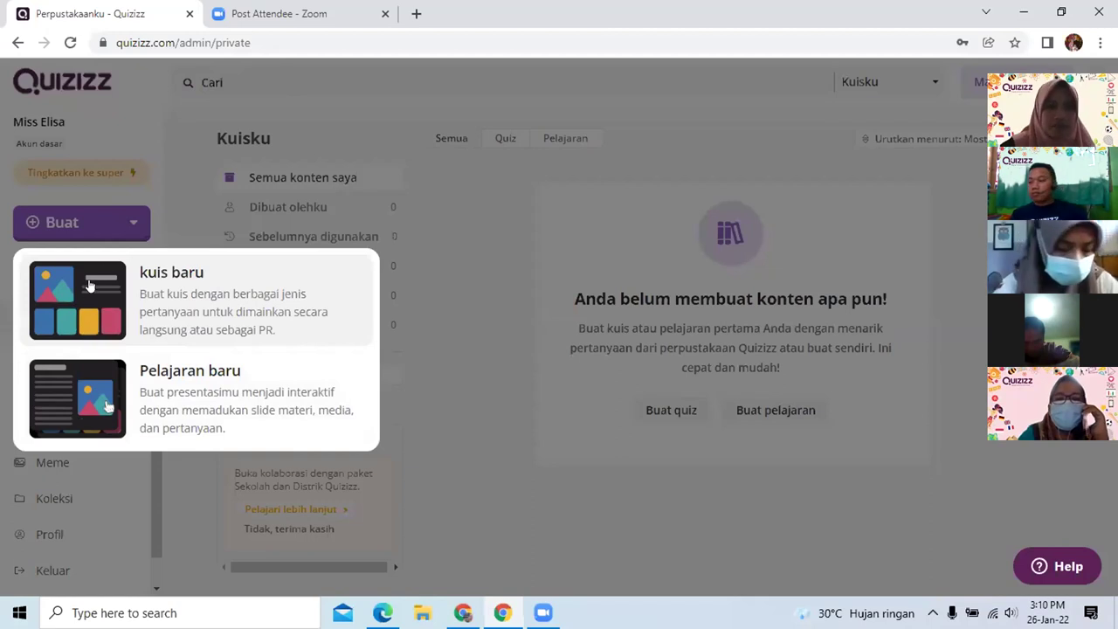
# Choose 'kuis baru', name it 'Tema 6 Kelas 5 IPA', and pick the Science subject
pyautogui.click(86, 288)
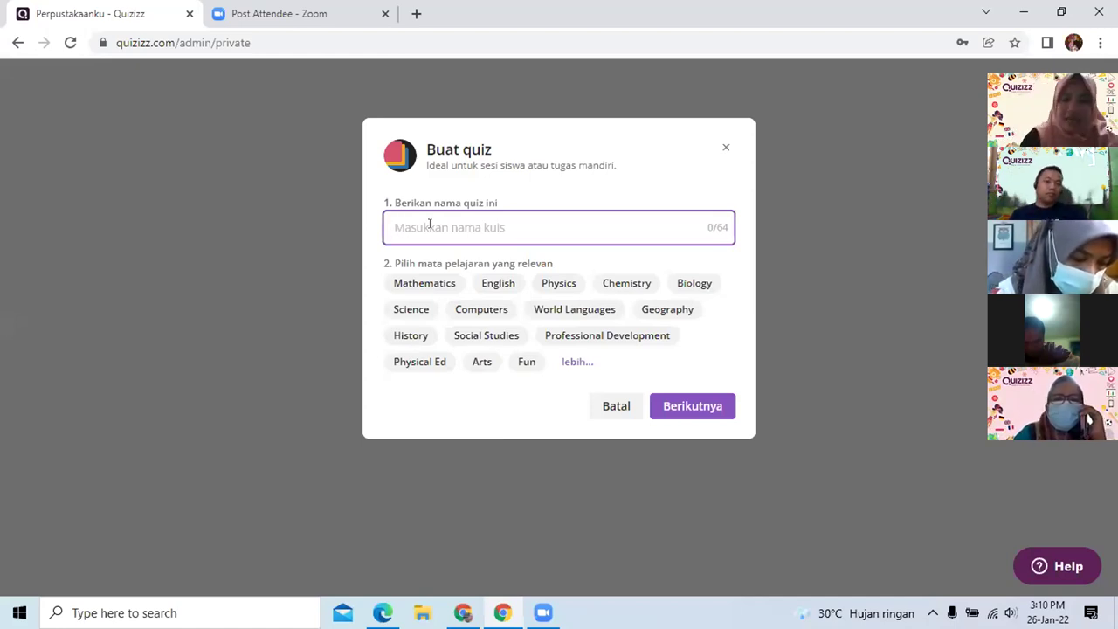
pyautogui.write('Tema ')
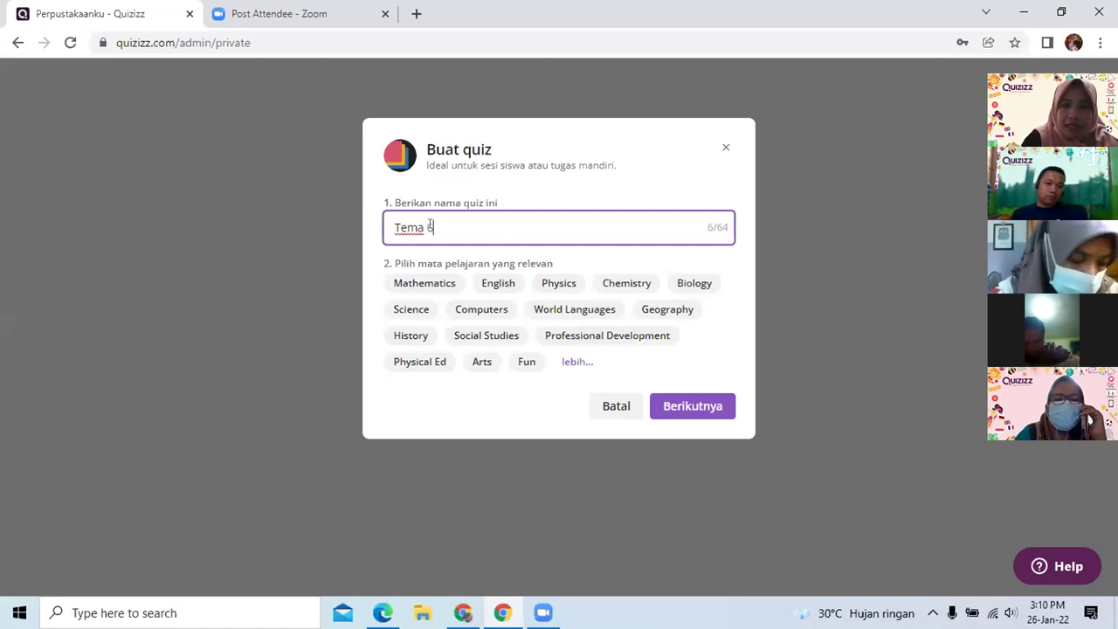
pyautogui.write('6 Kelas 5 I')
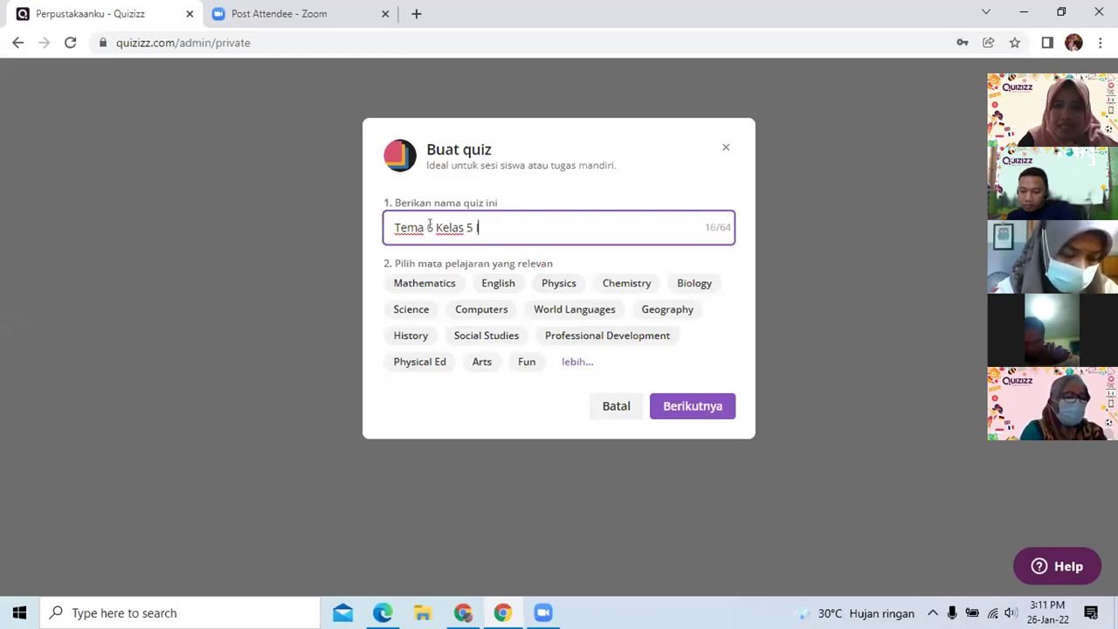
pyautogui.write('A')
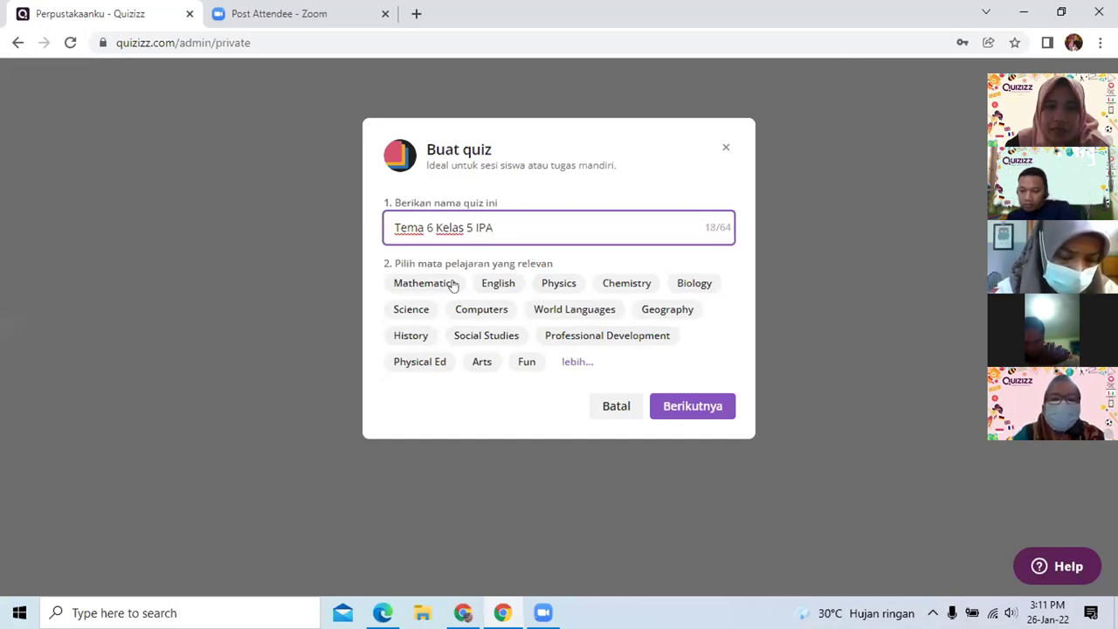
pyautogui.click(412, 312)
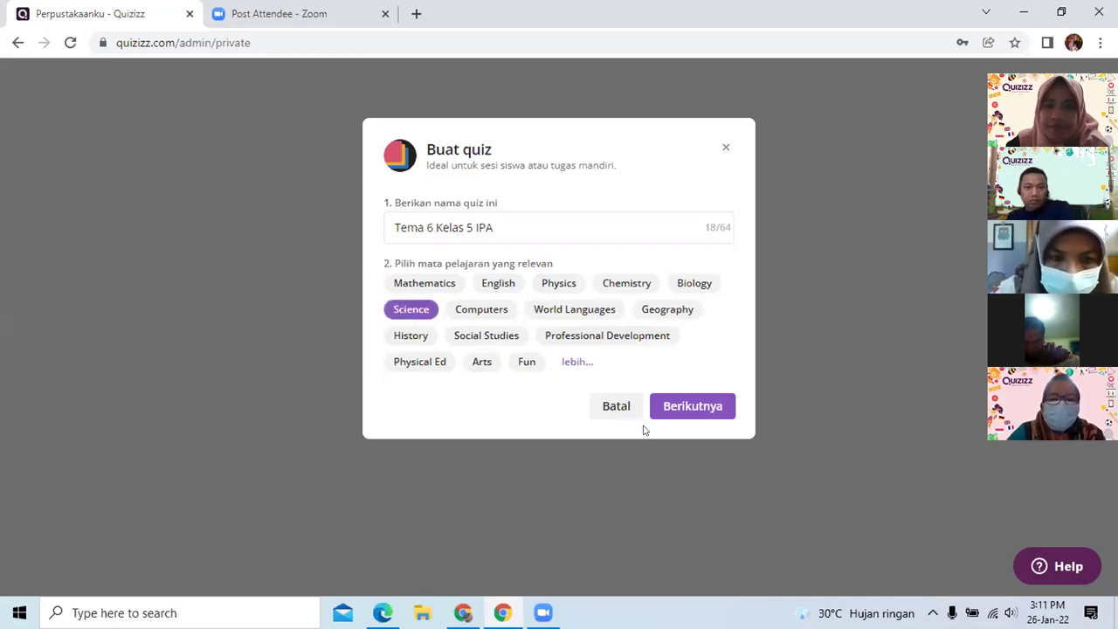
# Create the quiz and enter 'Tema 56 IPA Kelas 5' in the Teleportasi library search
pyautogui.click(677, 406)
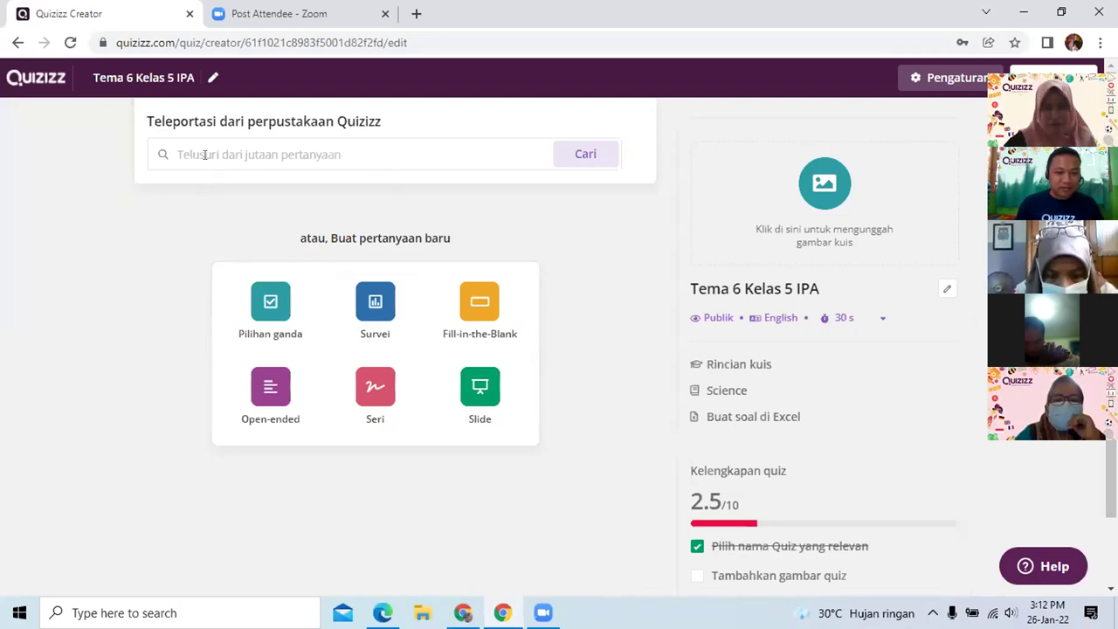
pyautogui.click(191, 146)
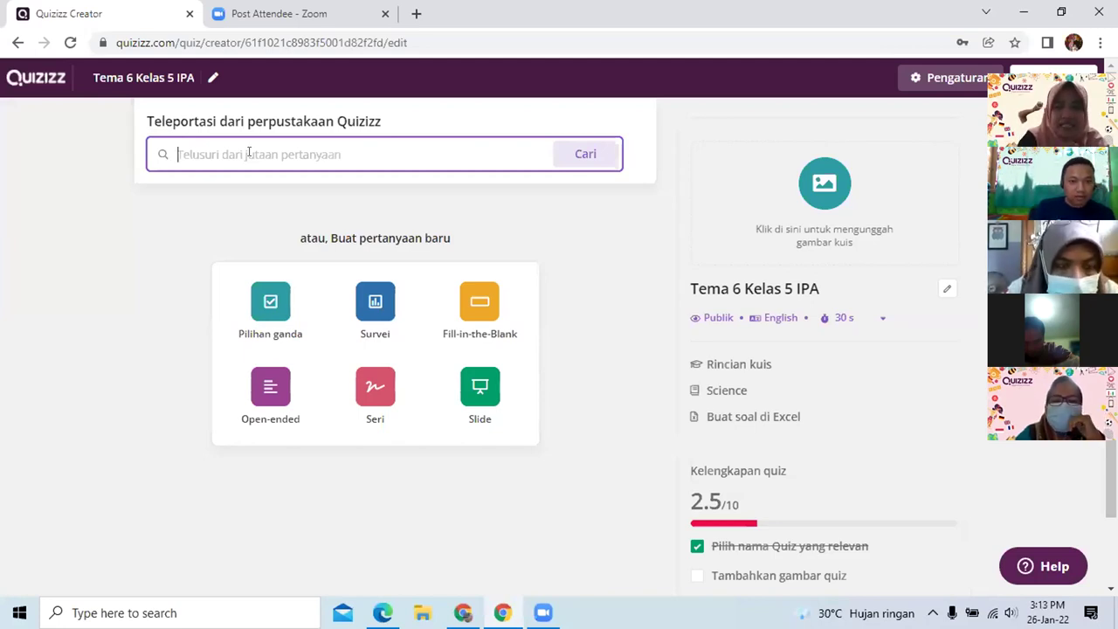
pyautogui.write('Tema 5')
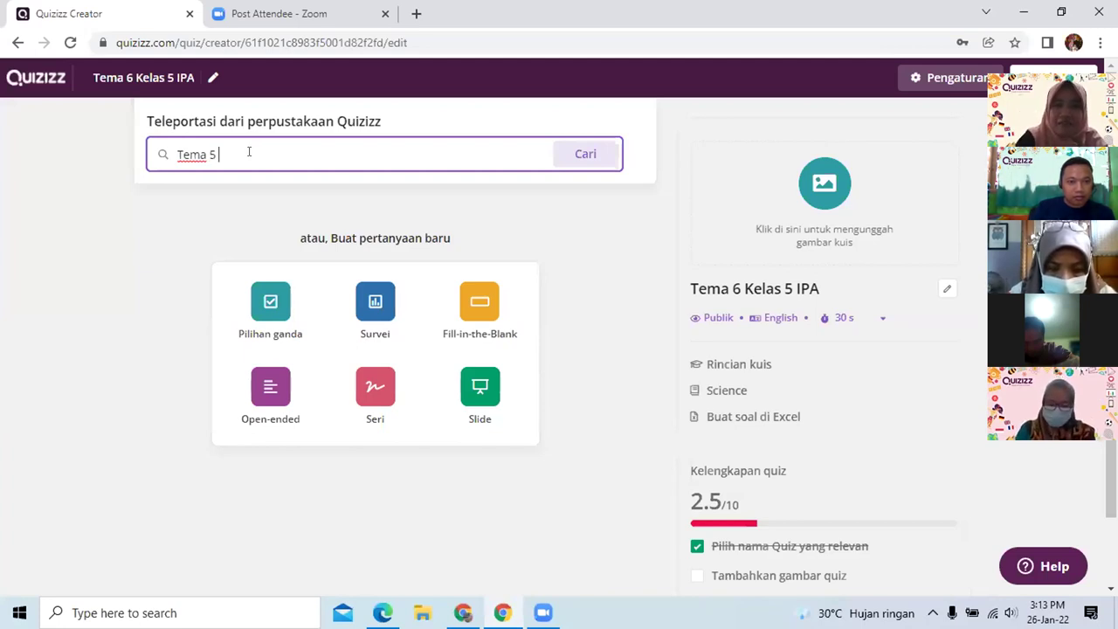
pyautogui.write('6 ')
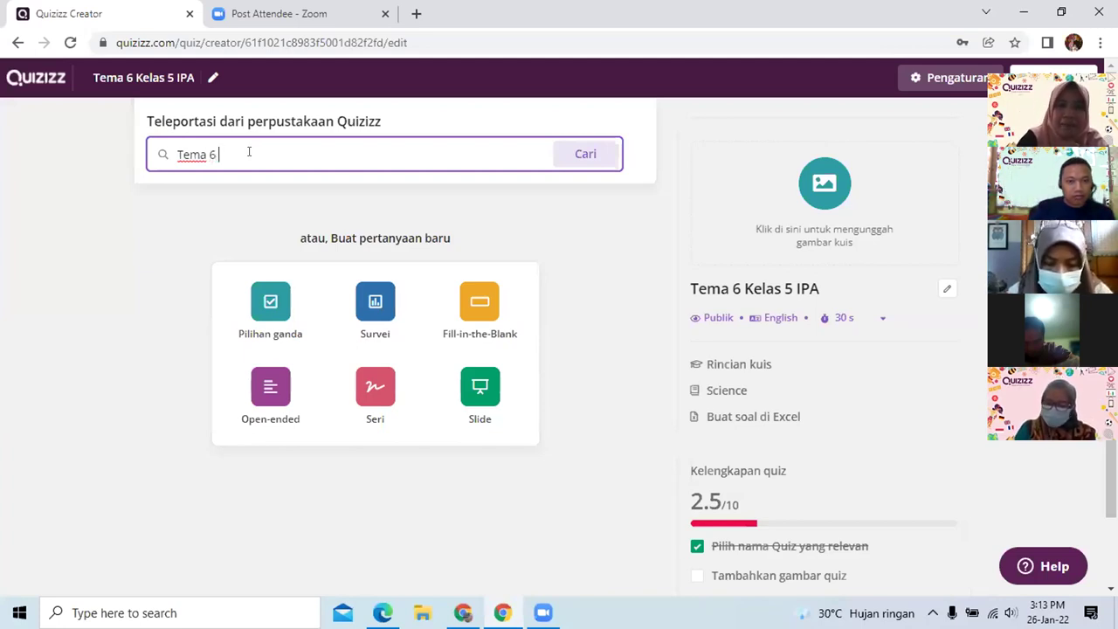
pyautogui.write('IPA K')
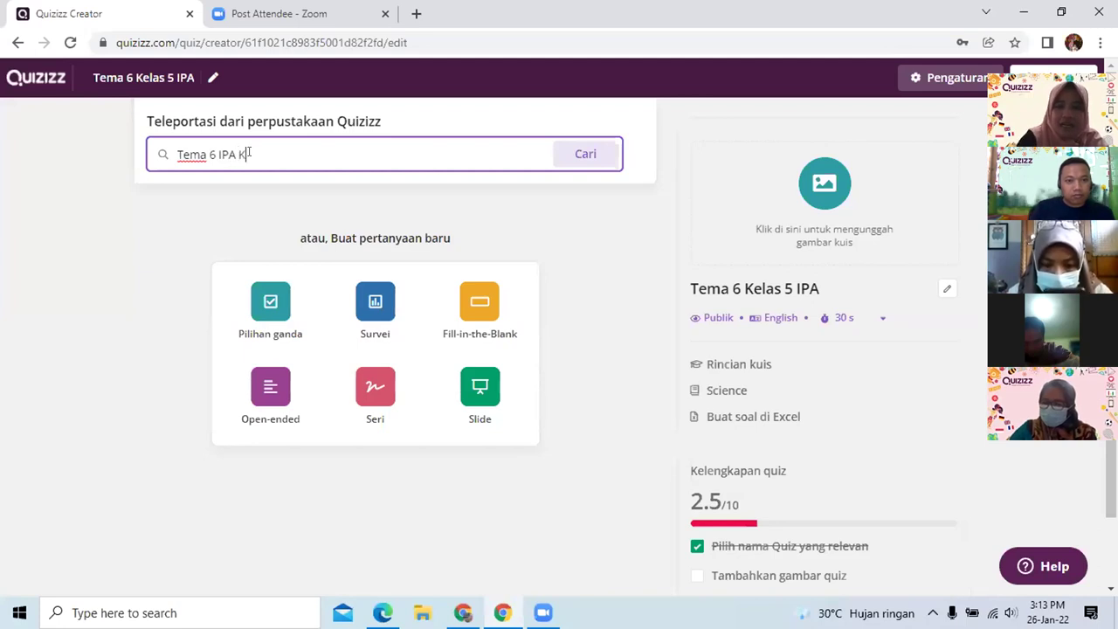
pyautogui.write('elas 5')
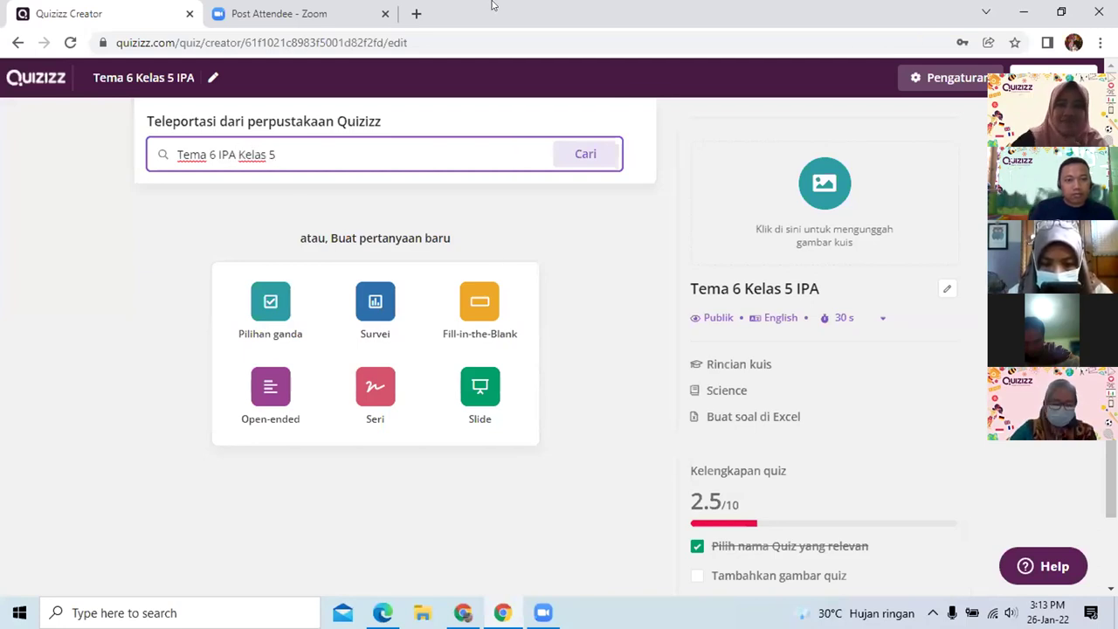
# Search the library, preview IPA KELAS 5 TEMA 6, and add its first and body-temperature questions
pyautogui.click(607, 162)
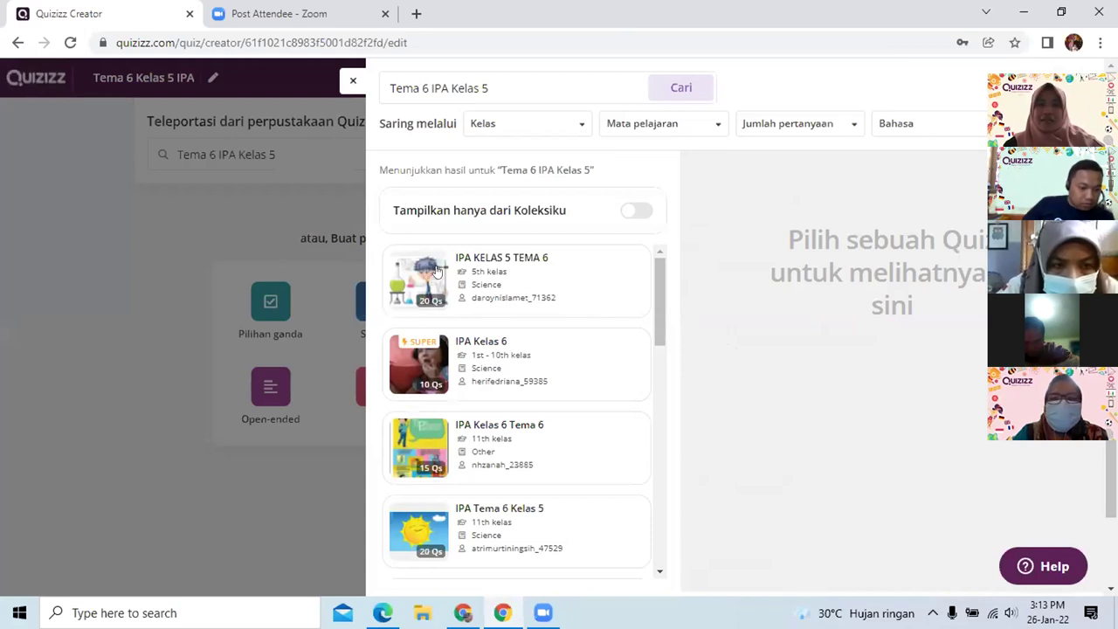
pyautogui.click(437, 272)
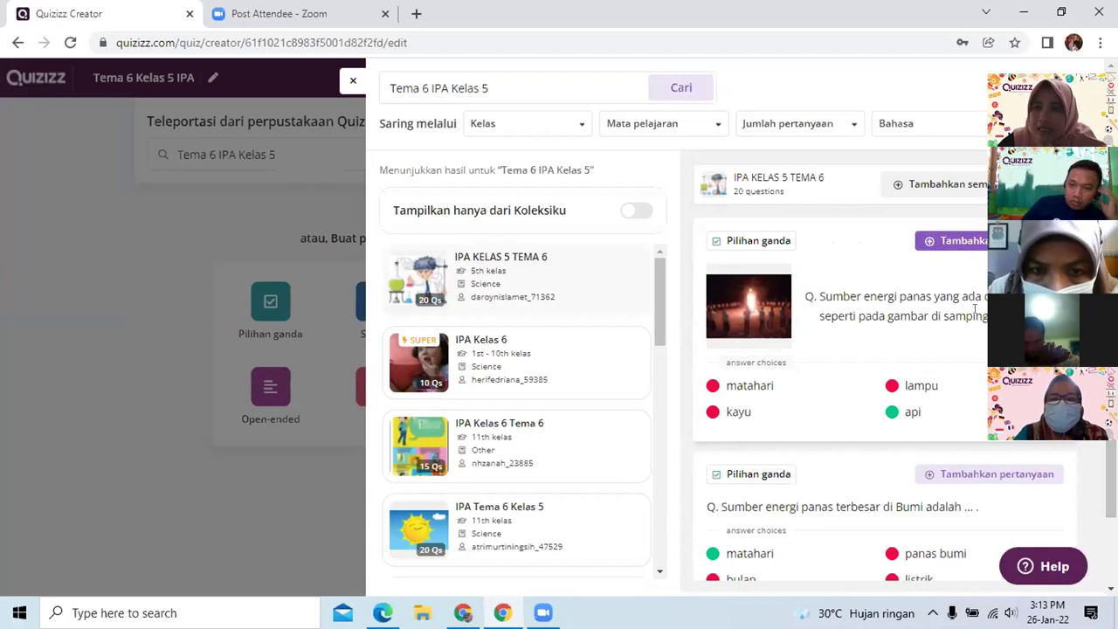
pyautogui.click(970, 239)
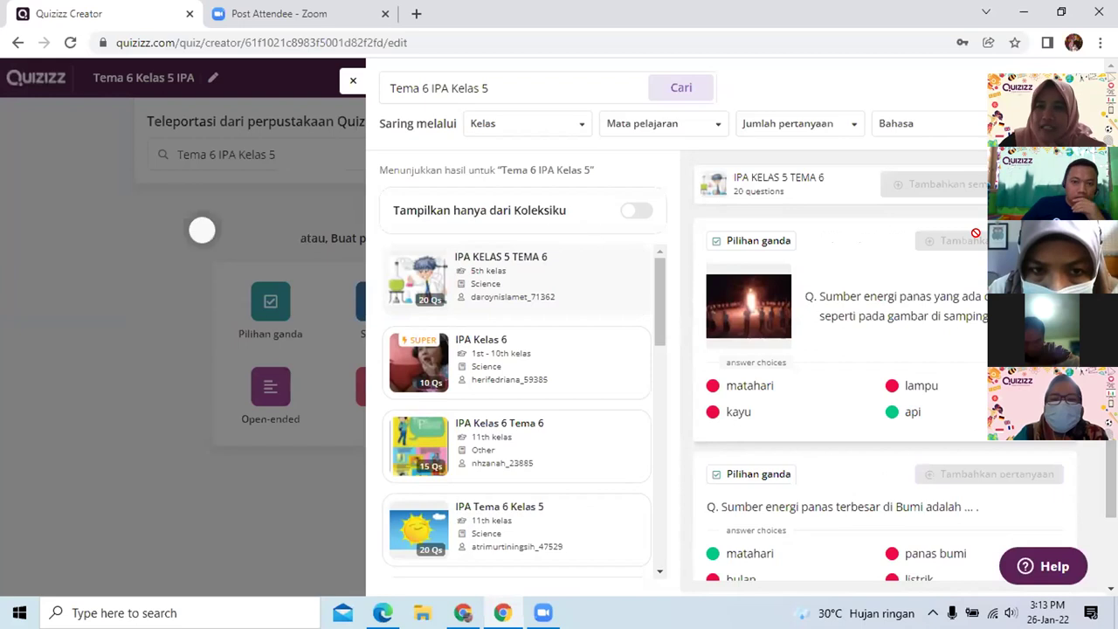
pyautogui.scroll(-4, 886, 399)
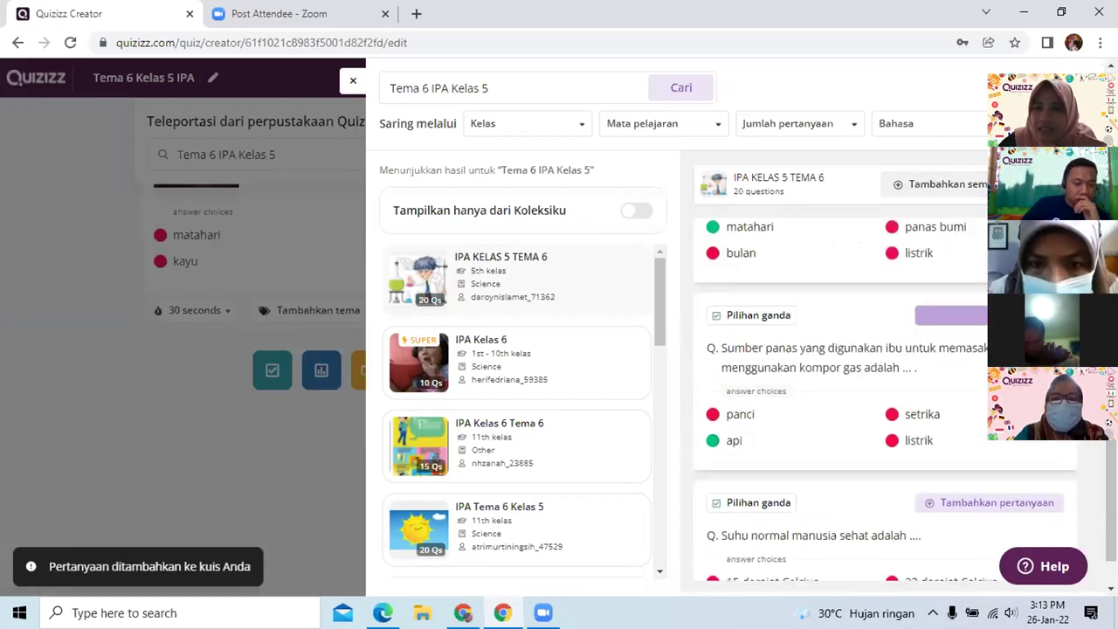
pyautogui.scroll(-1, 886, 399)
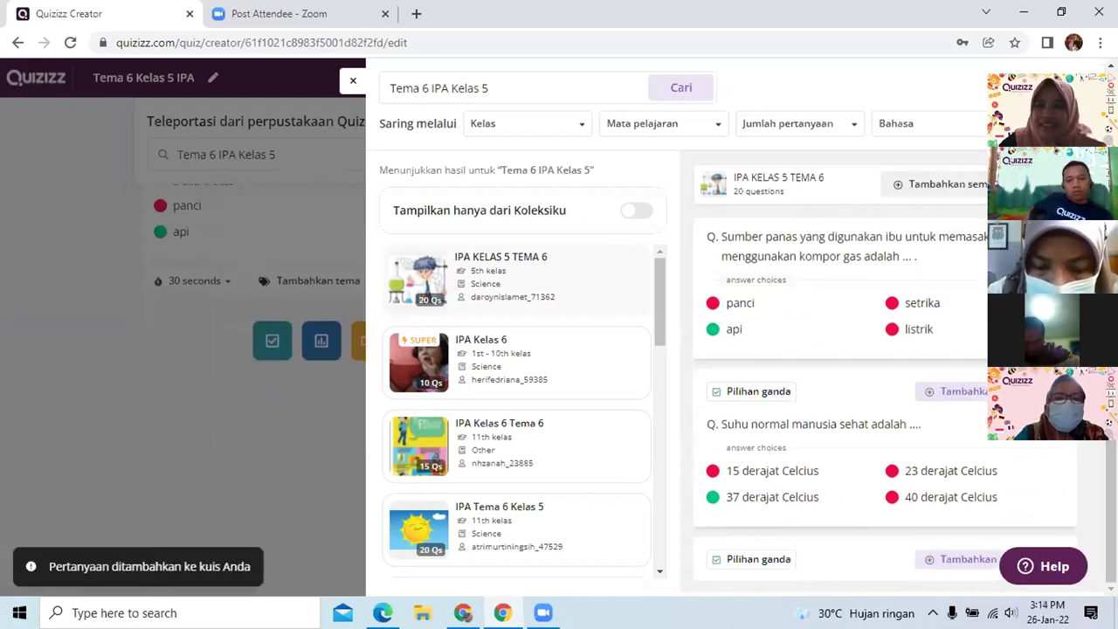
pyautogui.scroll(-1, 985, 345)
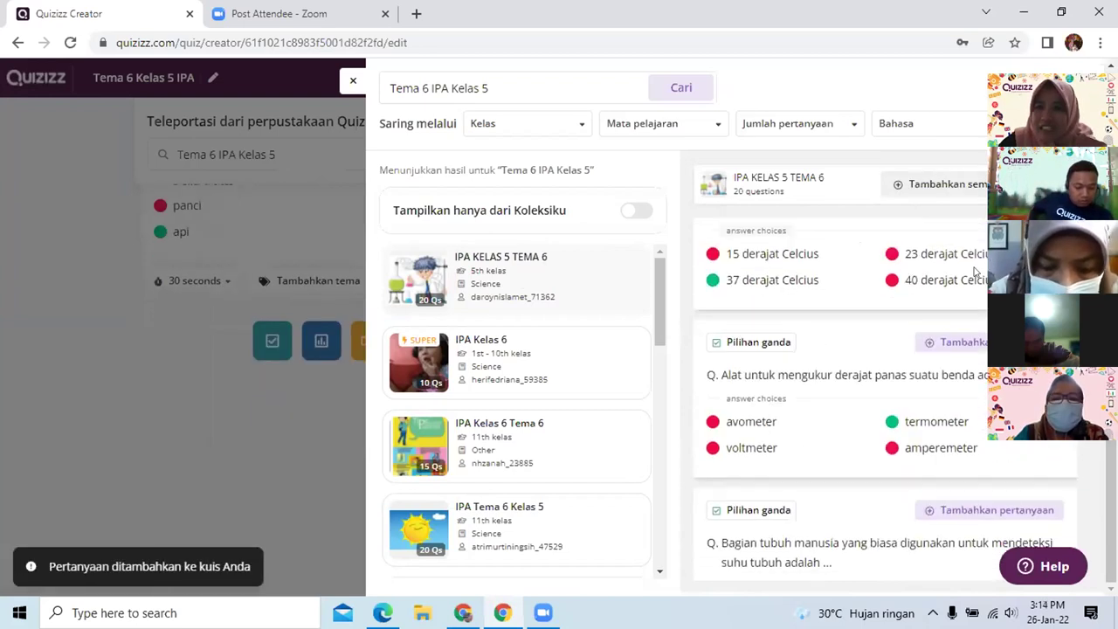
pyautogui.click(985, 345)
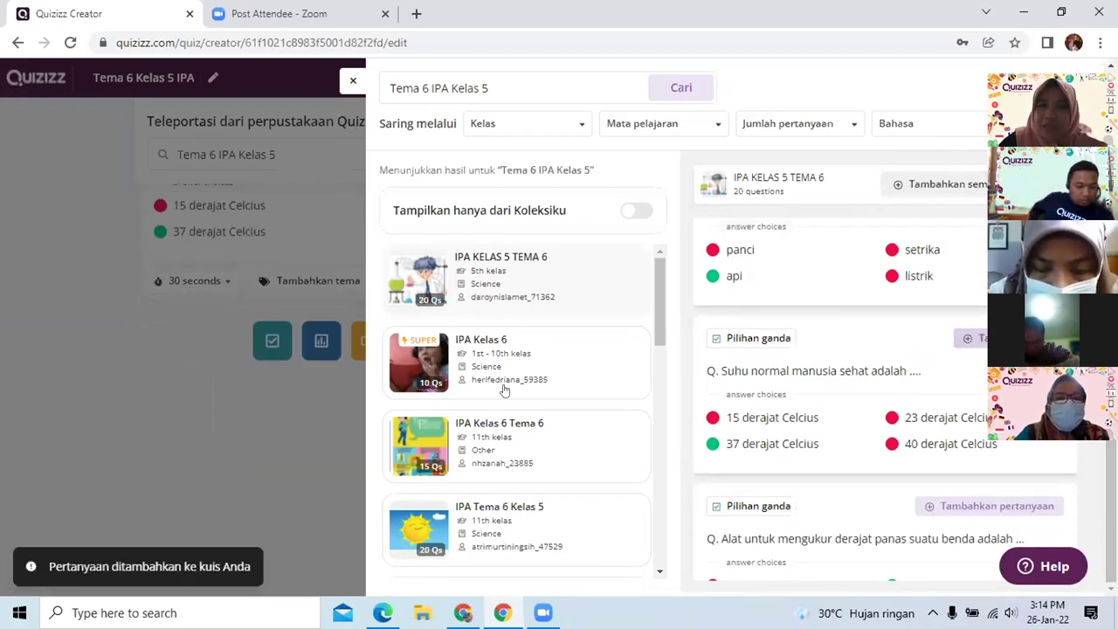
# Preview the 15-question 'IPA Kelas 6 Tema 6' quiz card in the library results
pyautogui.scroll(-1, 540, 342)
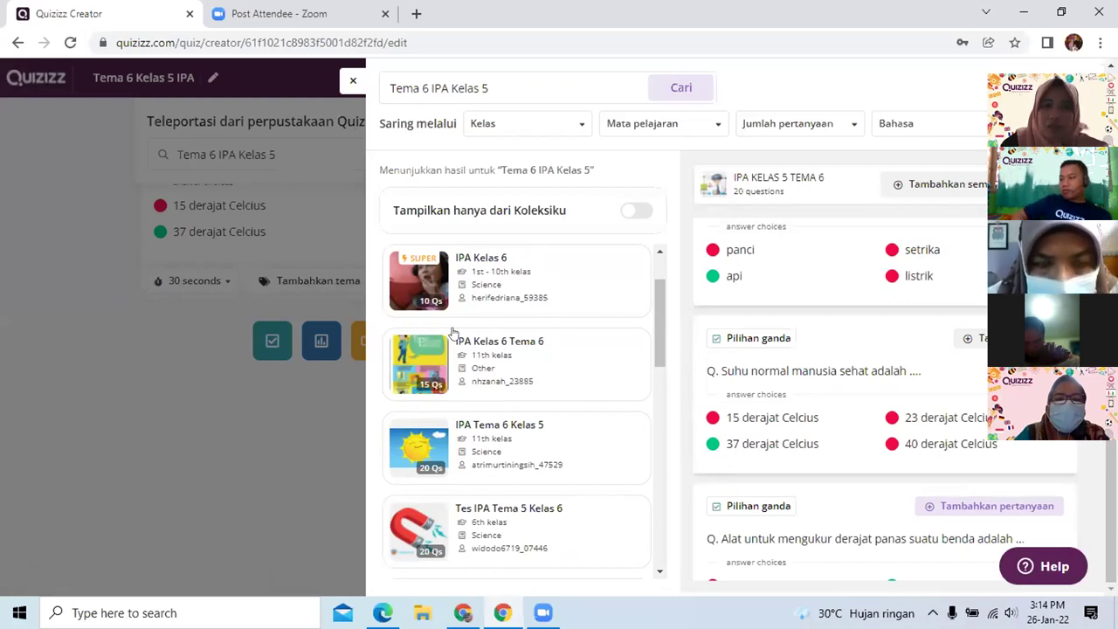
pyautogui.click(522, 374)
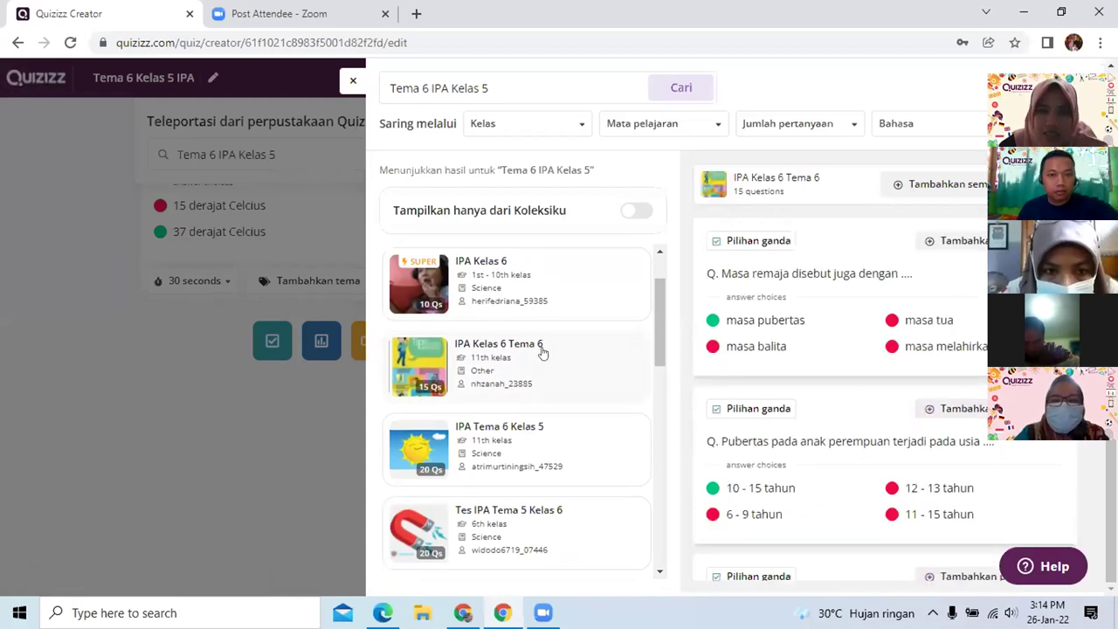
pyautogui.scroll(1, 542, 352)
pyautogui.scroll(-2, 536, 349)
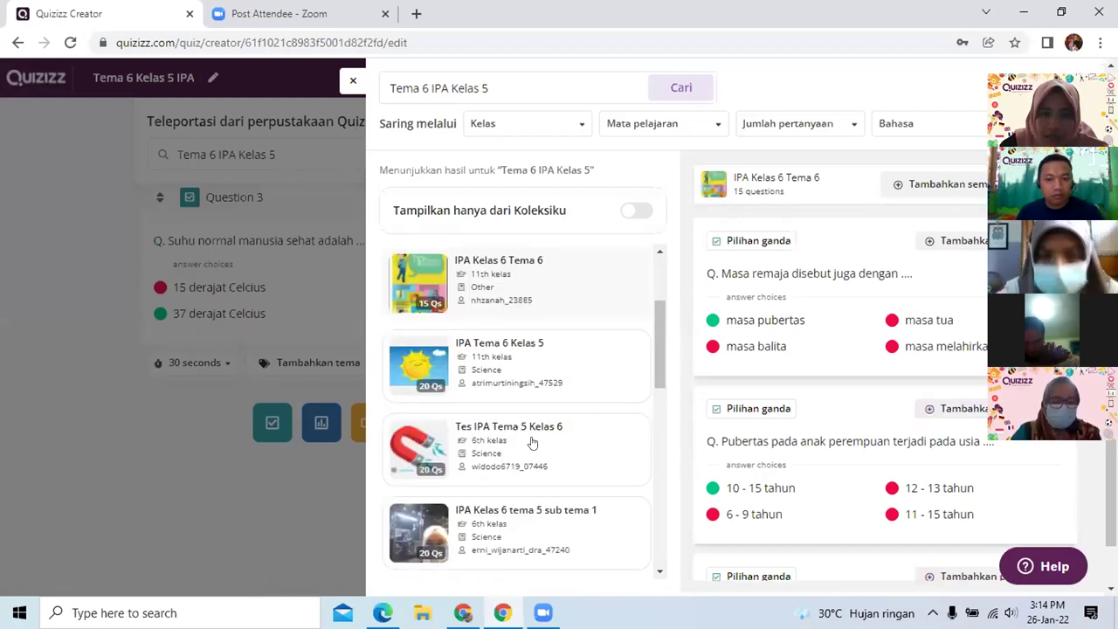
pyautogui.scroll(-1, 533, 441)
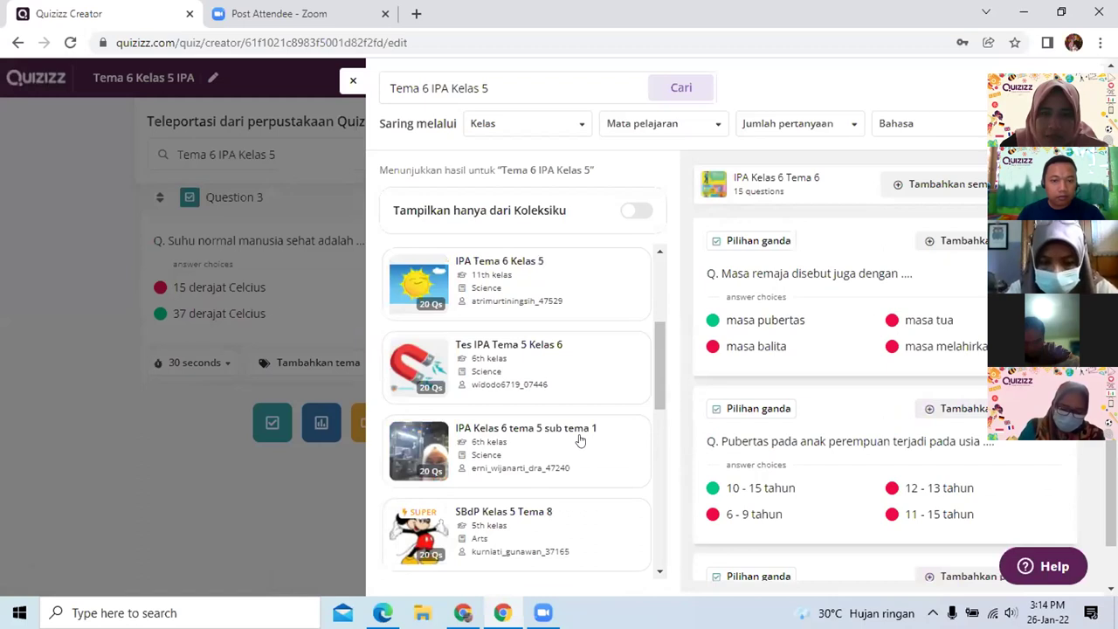
pyautogui.scroll(-1, 583, 416)
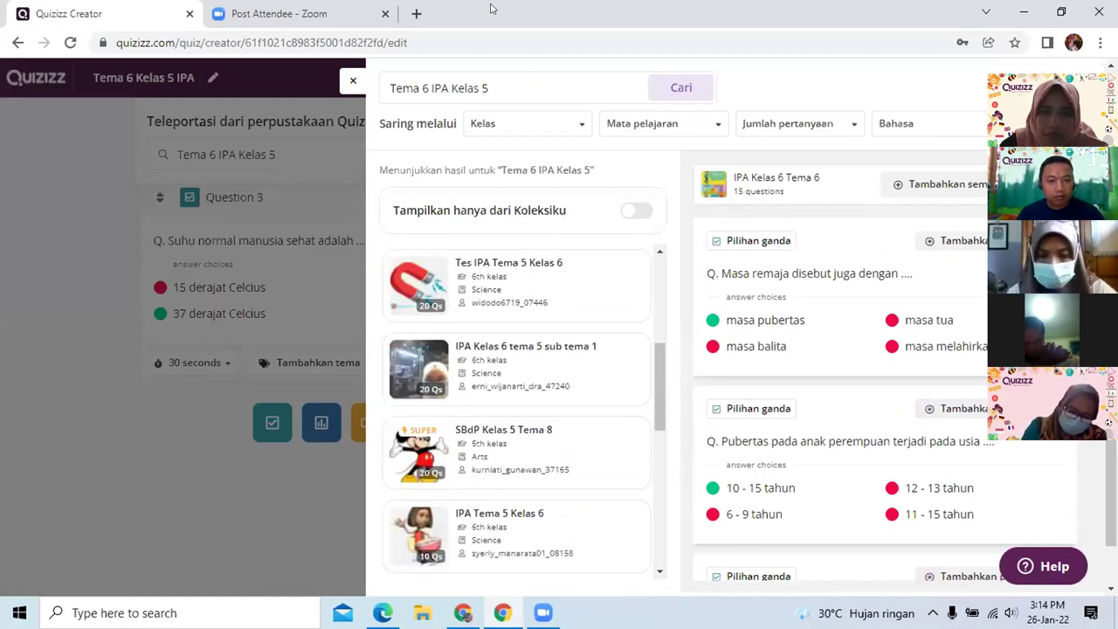
# Filter the library results to the 5th grade with the Kelas filter
pyautogui.click(579, 125)
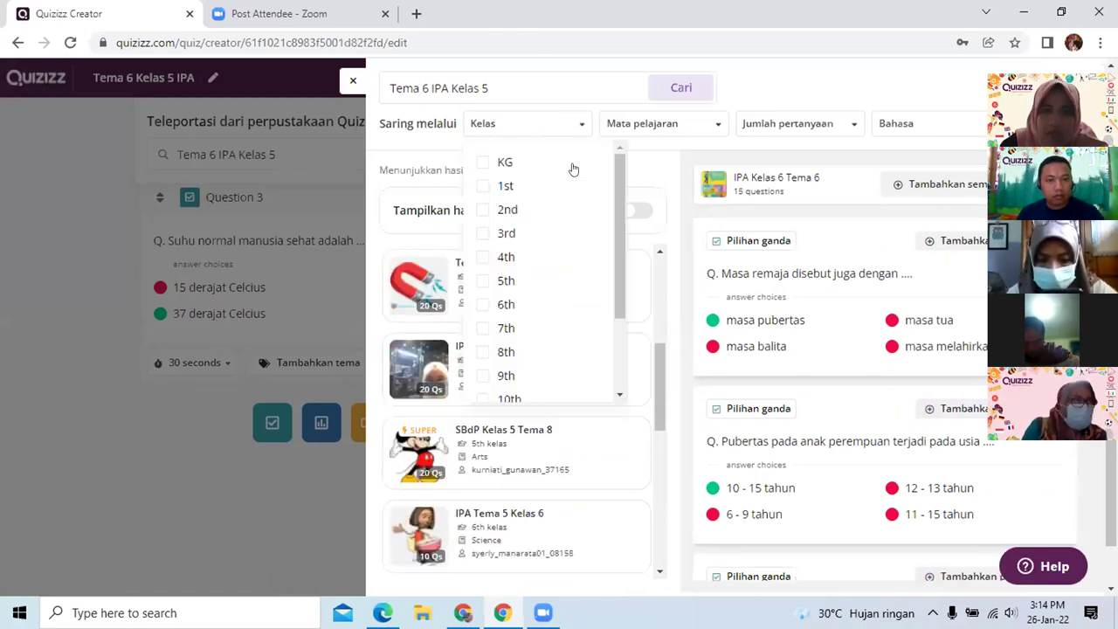
pyautogui.click(512, 280)
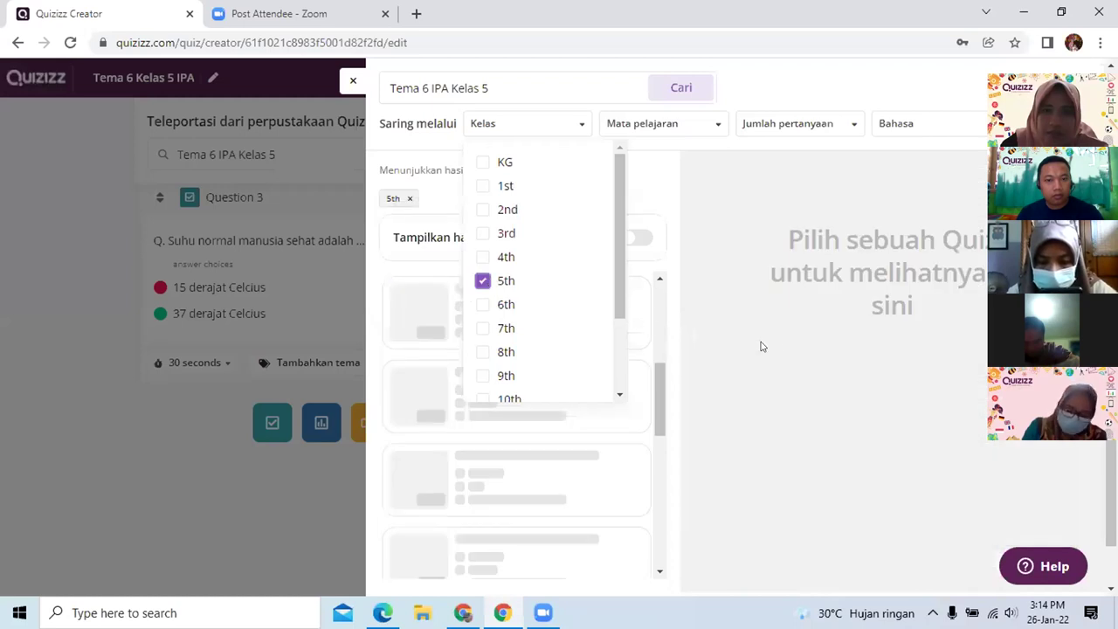
pyautogui.click(770, 336)
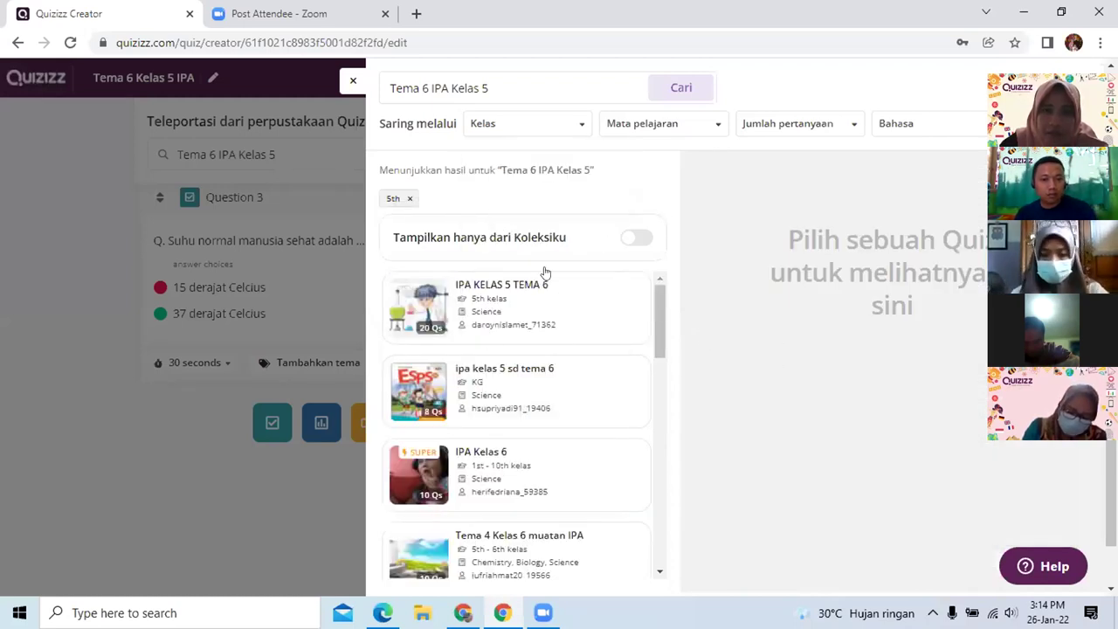
# Add all 8 questions from 'ipa kelas 5 sd tema 6' and close the library panel
pyautogui.click(558, 388)
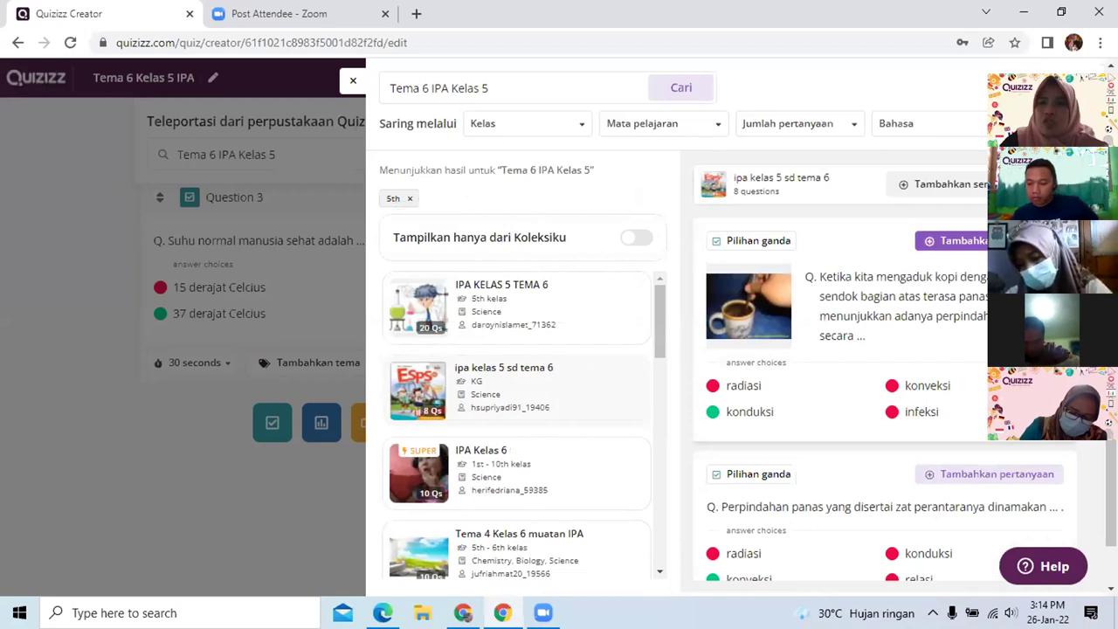
pyautogui.click(966, 187)
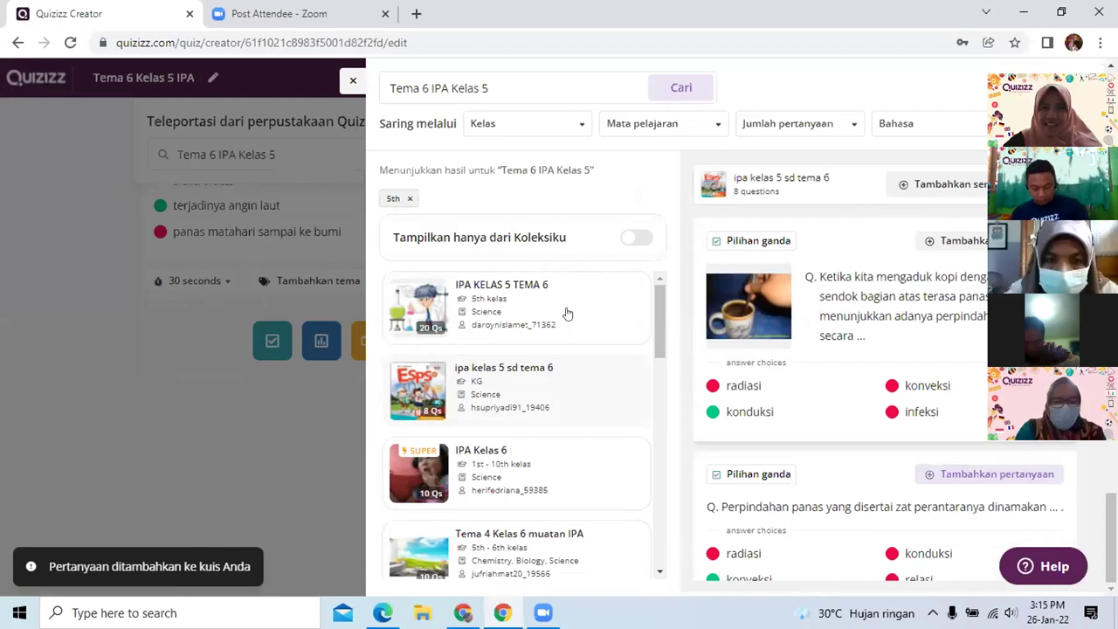
pyautogui.press('Escape')
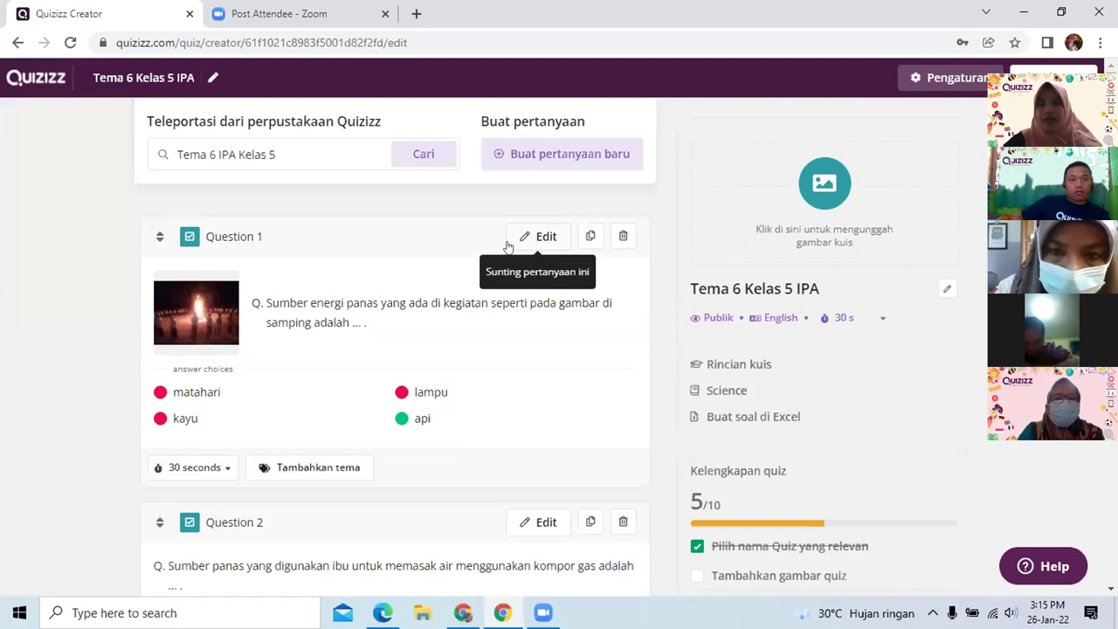
# Open the bonfire heat-source question, Question 1, in the question editor
pyautogui.click(539, 236)
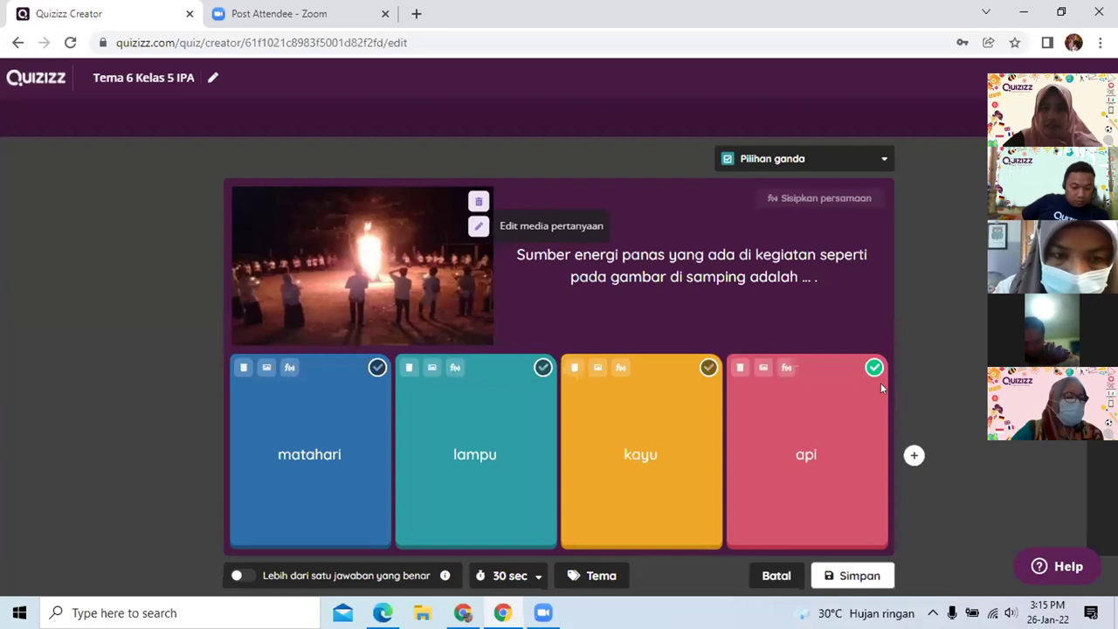
# Swap Question 1's picture for a 'menjemur pakaian' image, mark matahari correct, and save
pyautogui.click(478, 227)
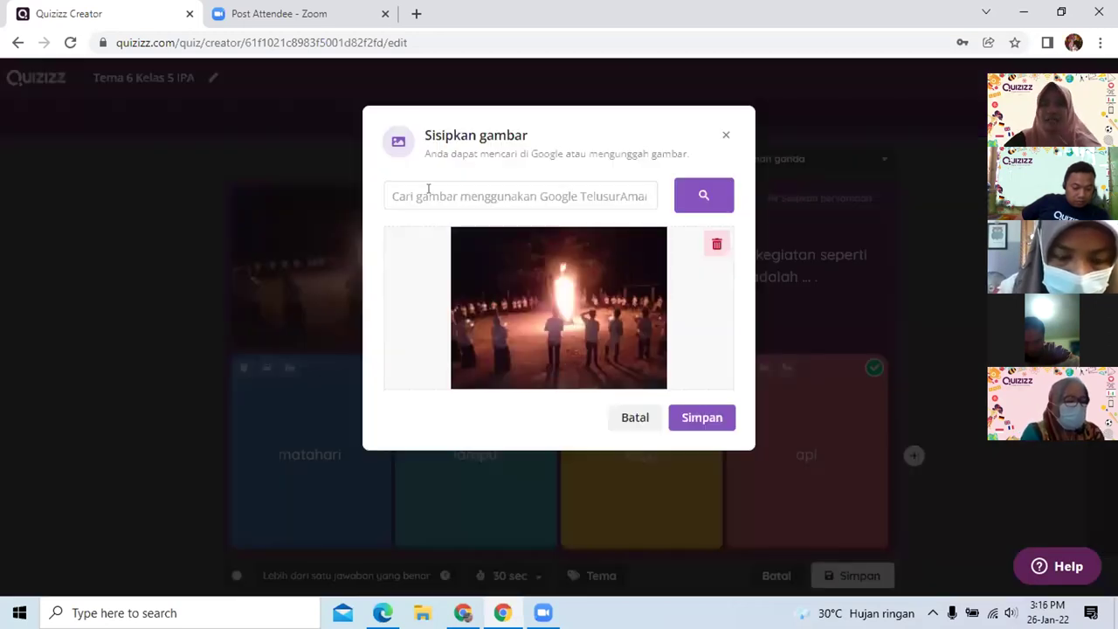
pyautogui.click(428, 189)
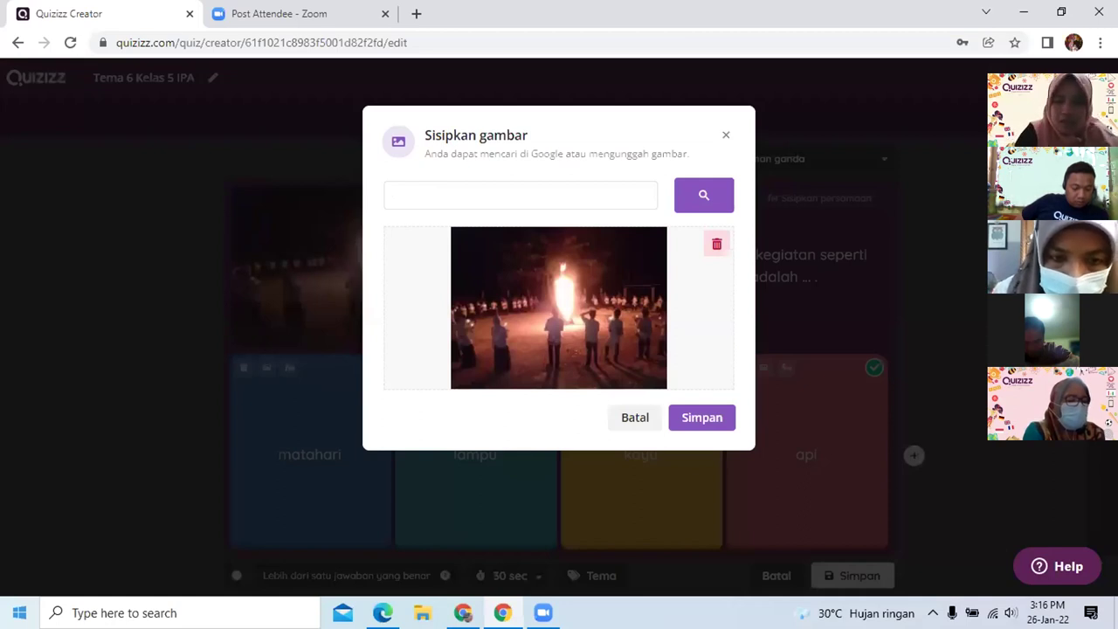
pyautogui.write('menjemur pa')
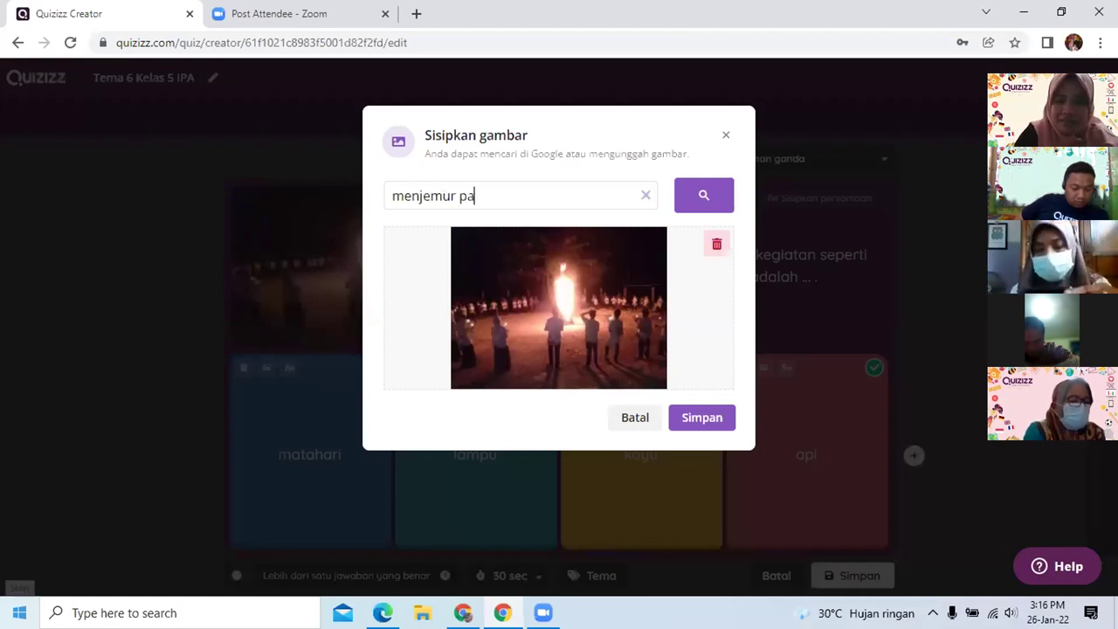
pyautogui.write('kai')
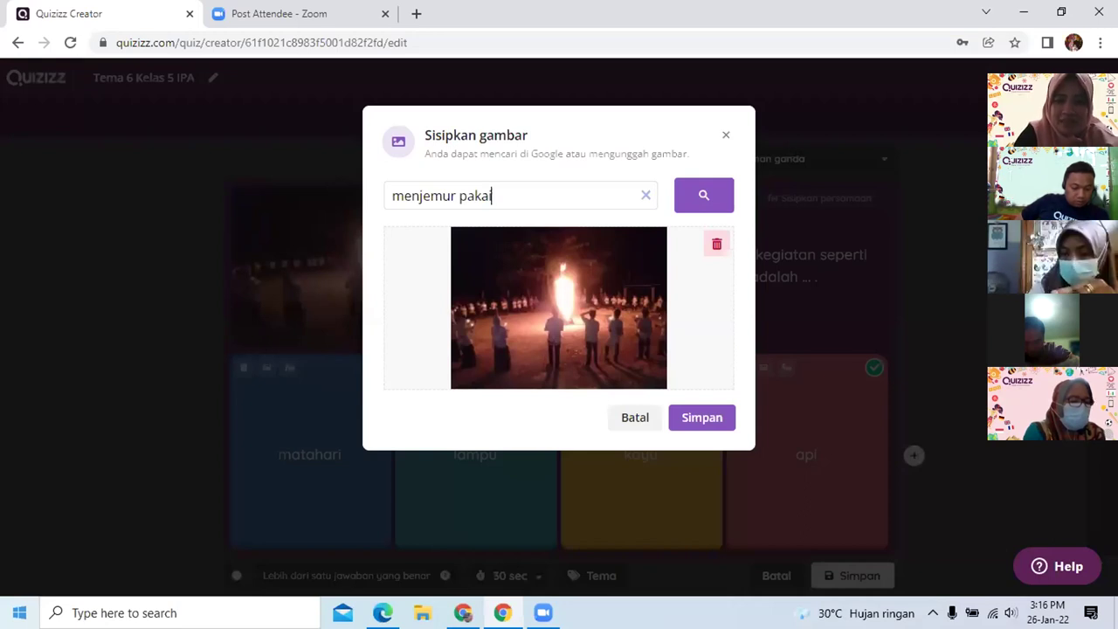
pyautogui.write('an')
pyautogui.press('Return')
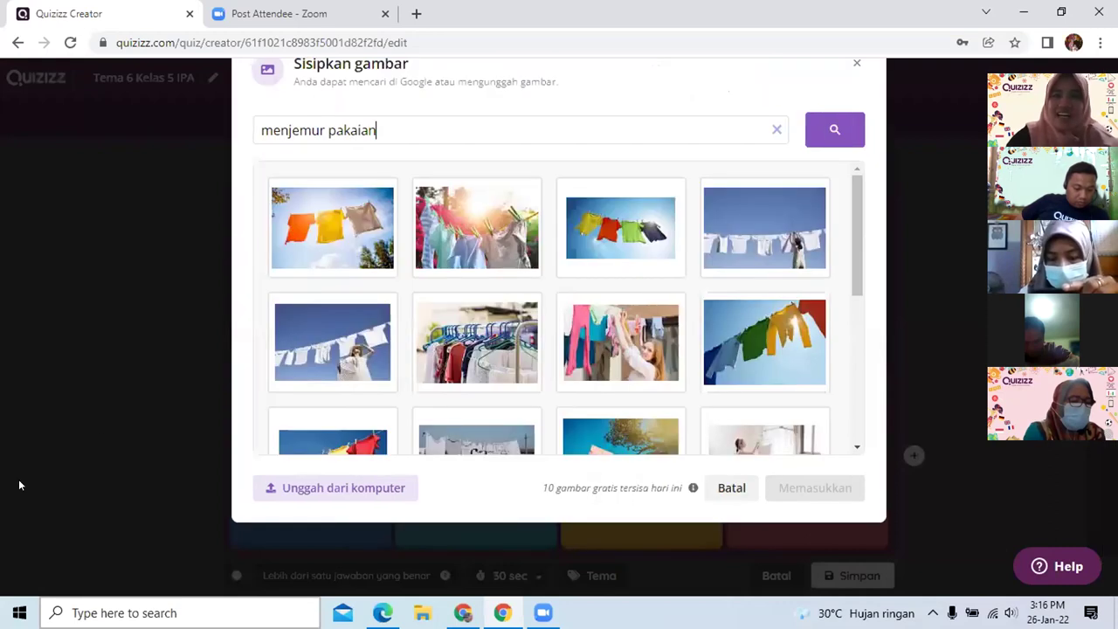
pyautogui.click(325, 248)
pyautogui.click(791, 492)
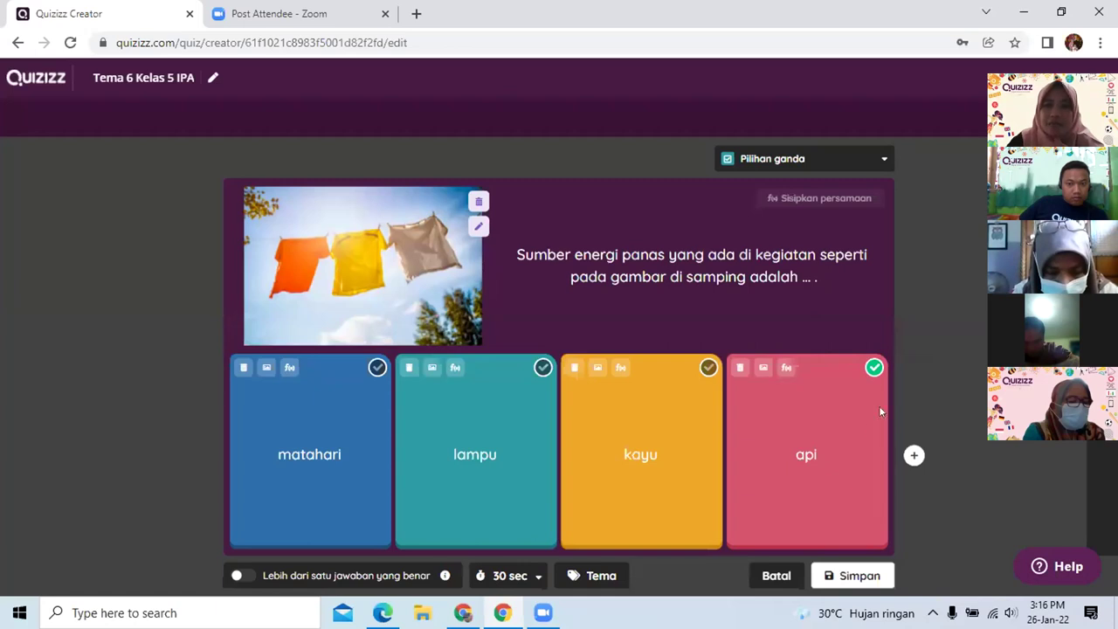
pyautogui.click(377, 367)
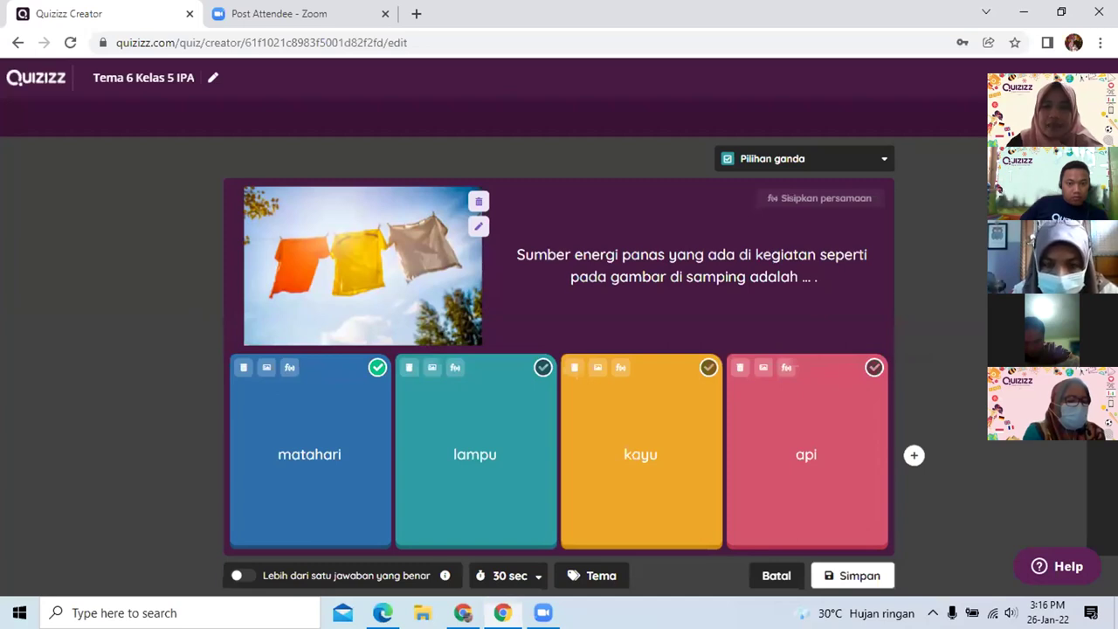
pyautogui.click(856, 576)
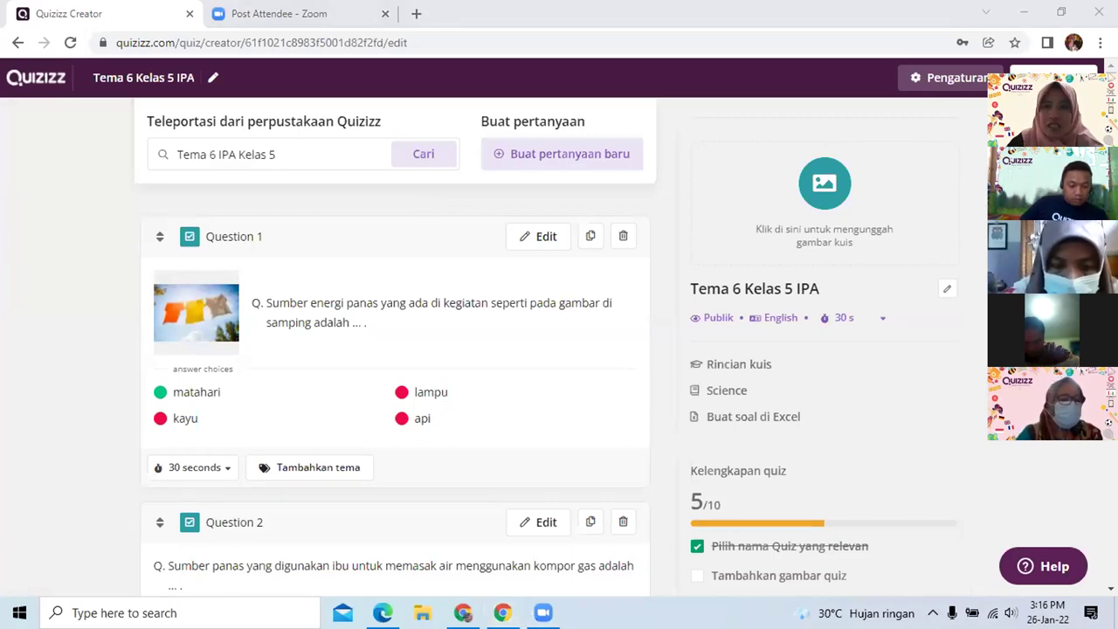
pyautogui.scroll(-4, 525, 281)
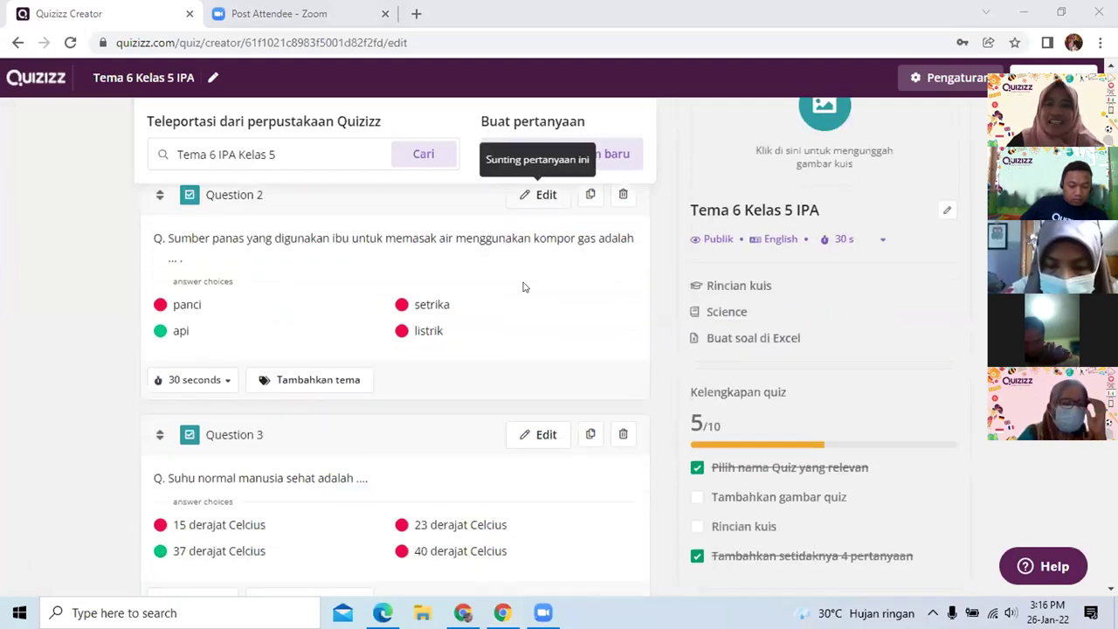
pyautogui.scroll(-1, 527, 281)
pyautogui.scroll(-4, 528, 282)
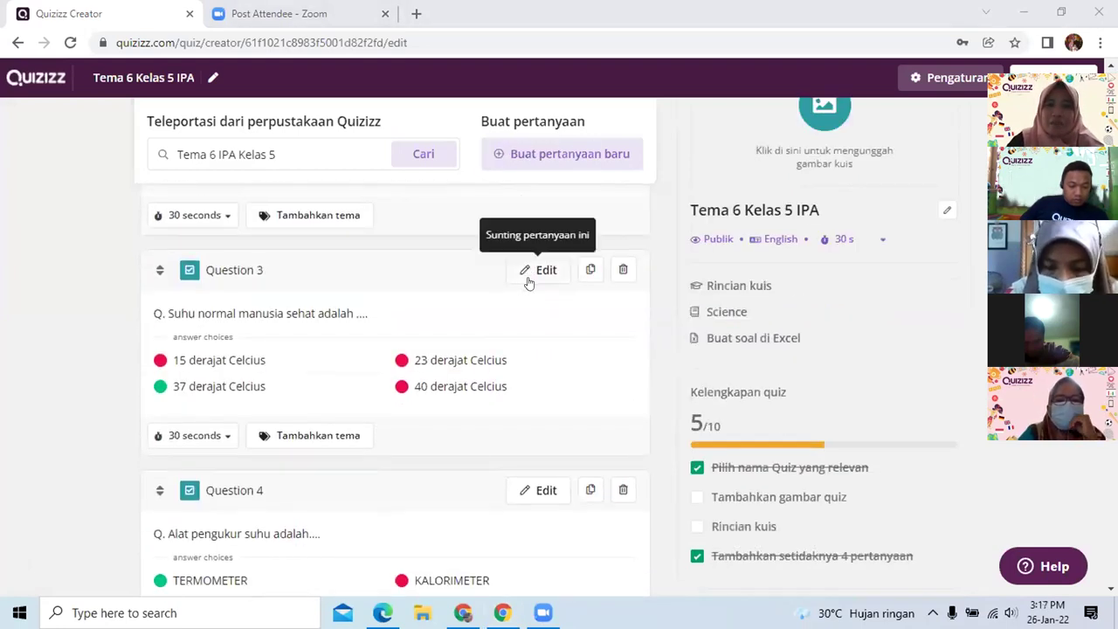
pyautogui.scroll(3, 529, 284)
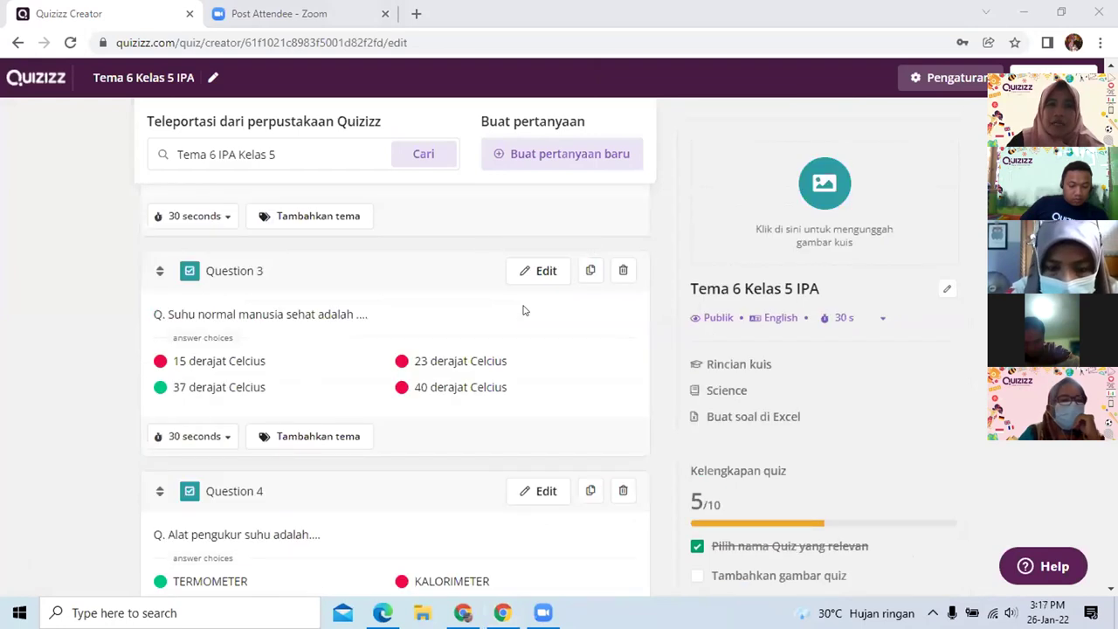
pyautogui.scroll(3, 524, 306)
pyautogui.scroll(-10, 538, 292)
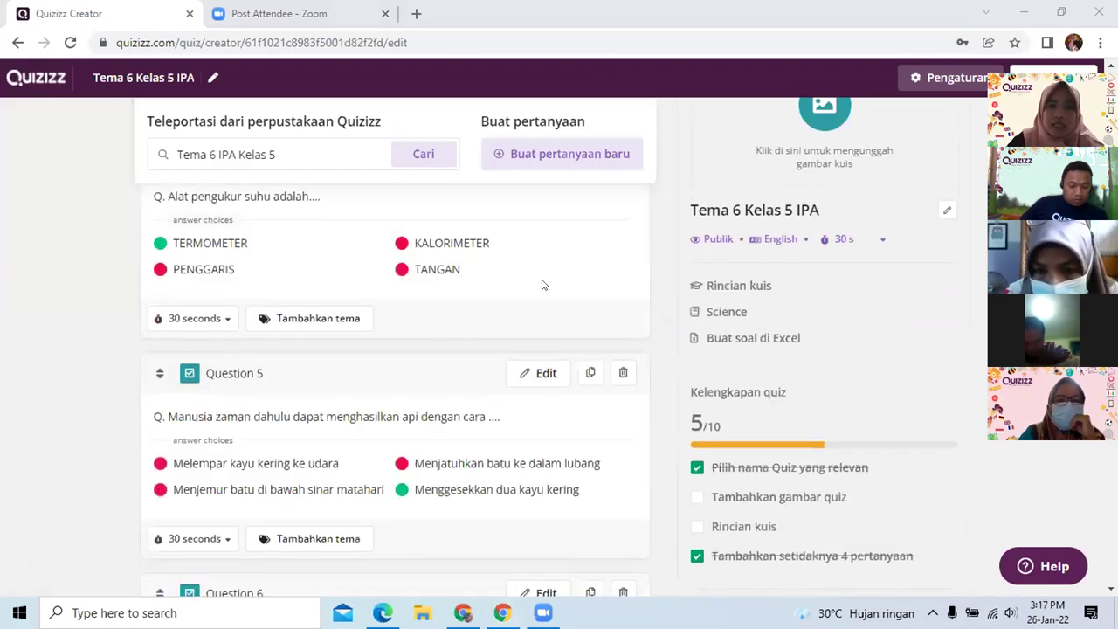
pyautogui.scroll(-1, 543, 286)
pyautogui.scroll(15, 553, 320)
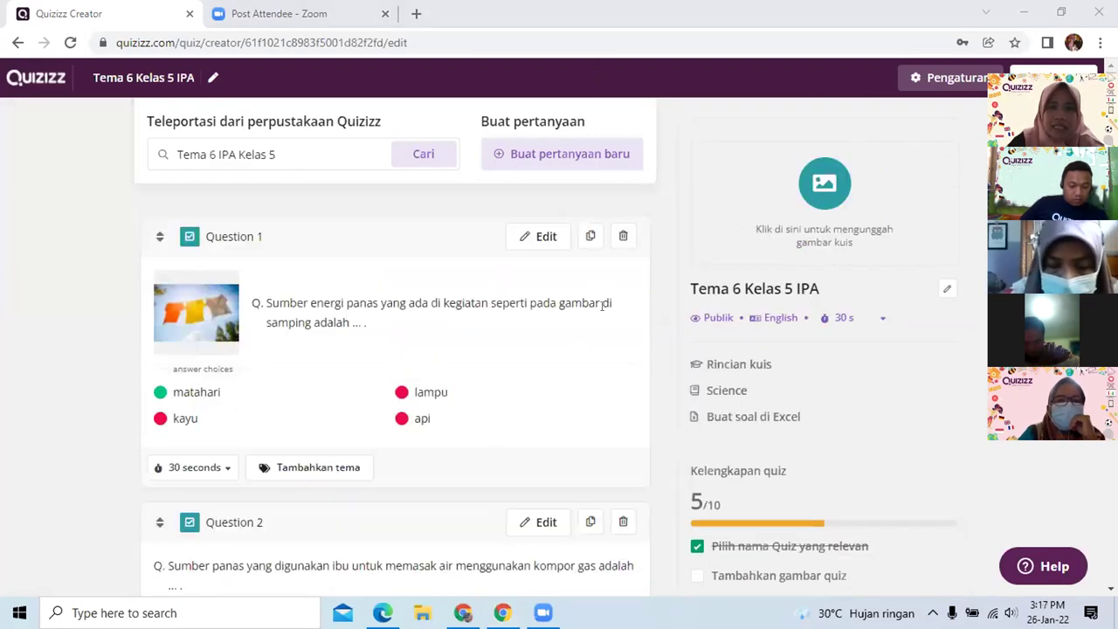
pyautogui.scroll(-3, 620, 322)
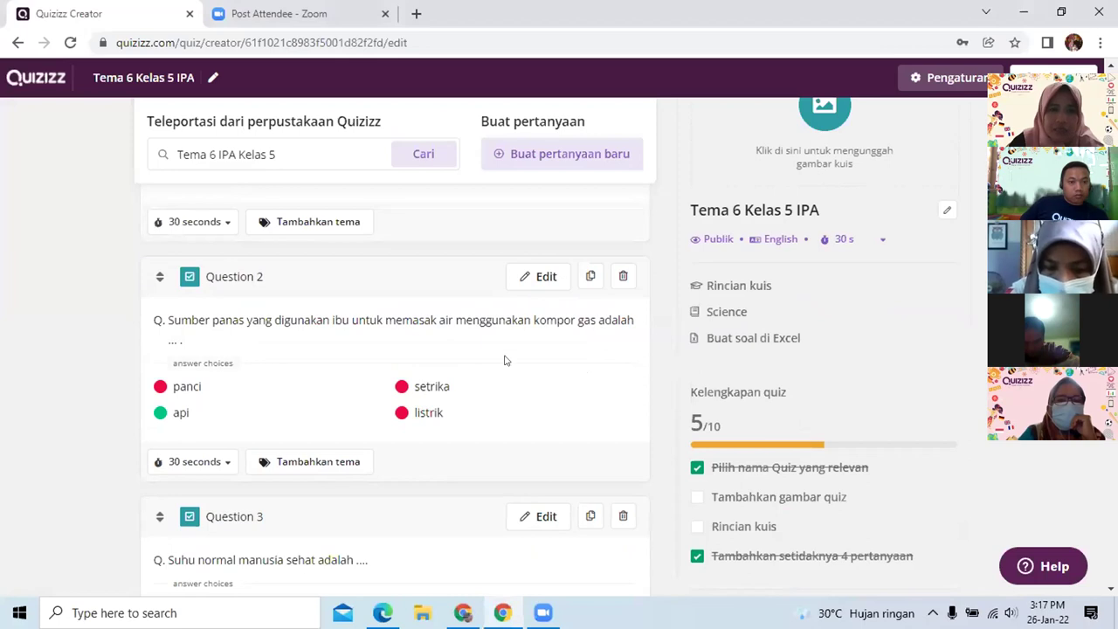
pyautogui.scroll(-1, 513, 361)
pyautogui.scroll(-1, 265, 466)
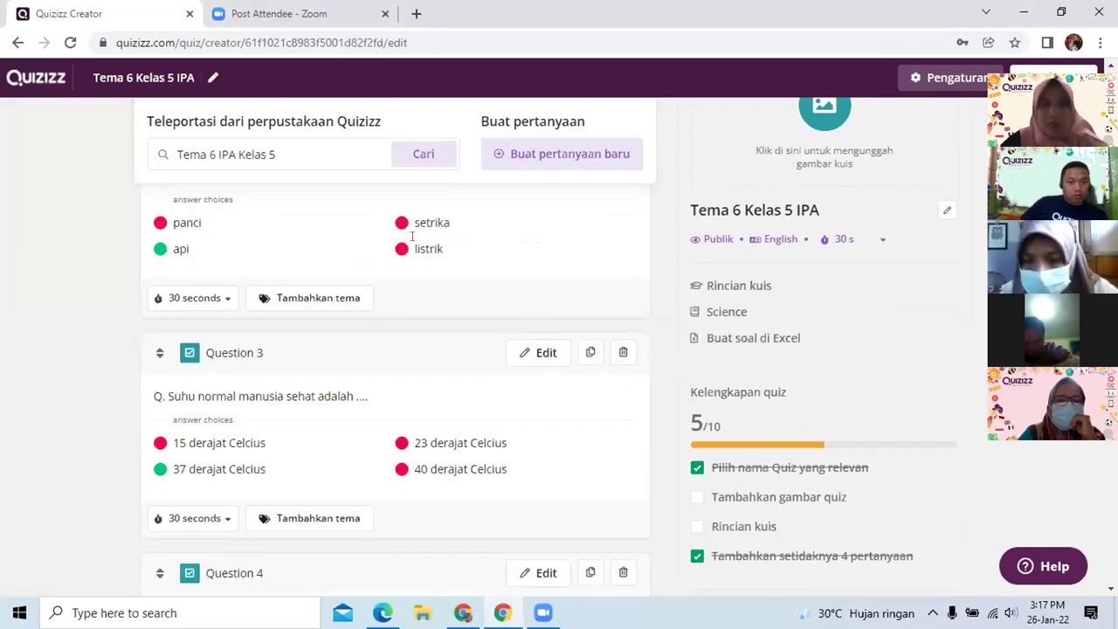
pyautogui.scroll(5, 519, 327)
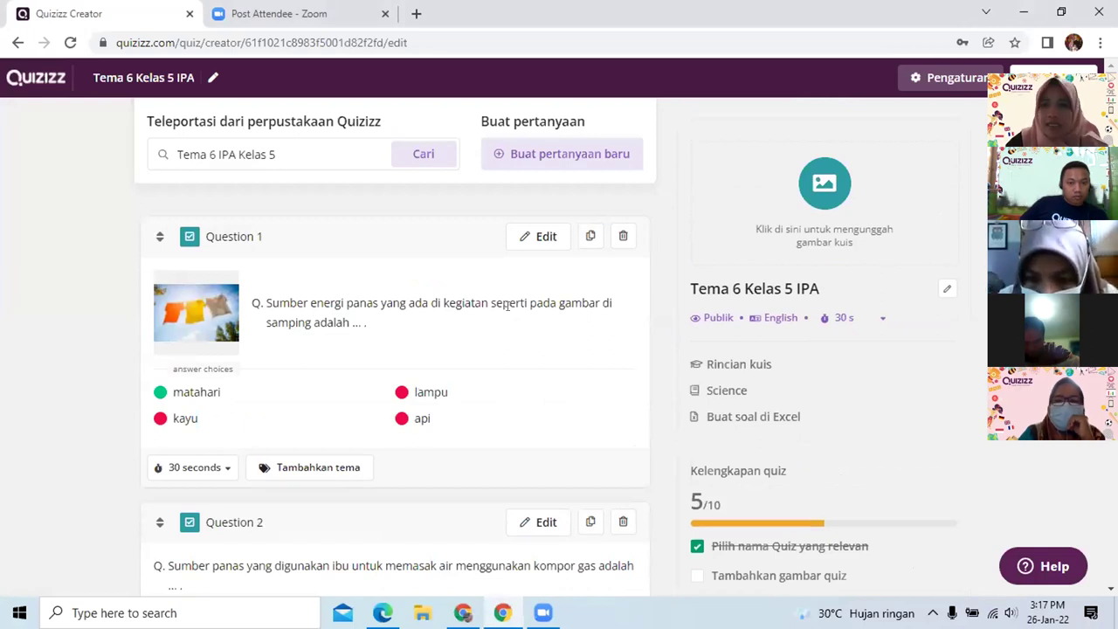
pyautogui.scroll(-9, 503, 313)
pyautogui.scroll(-15, 503, 312)
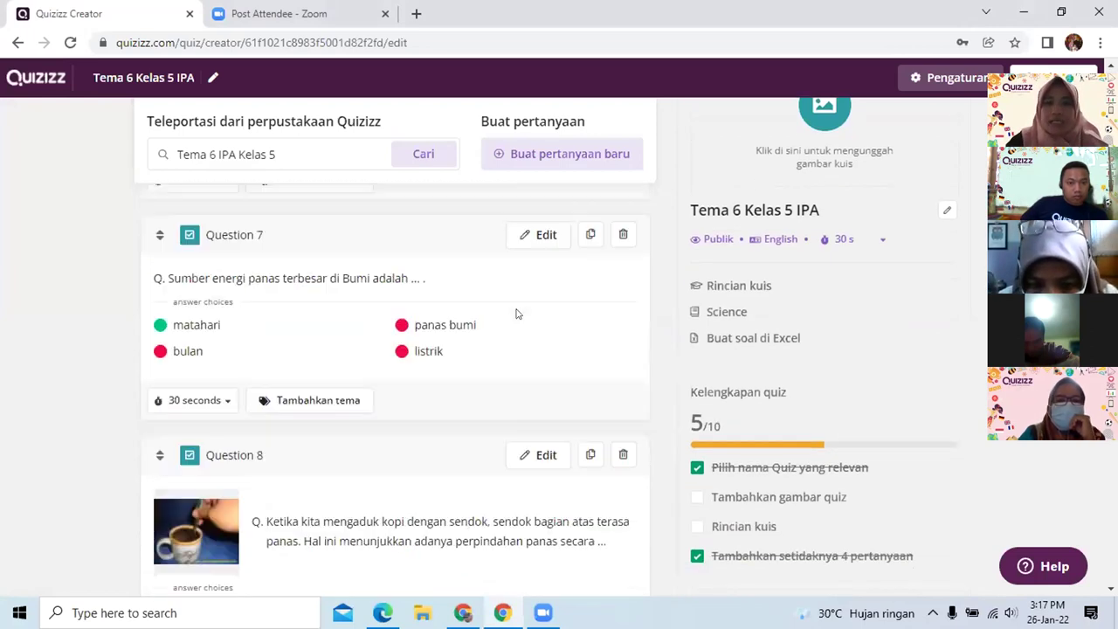
pyautogui.scroll(-2, 294, 294)
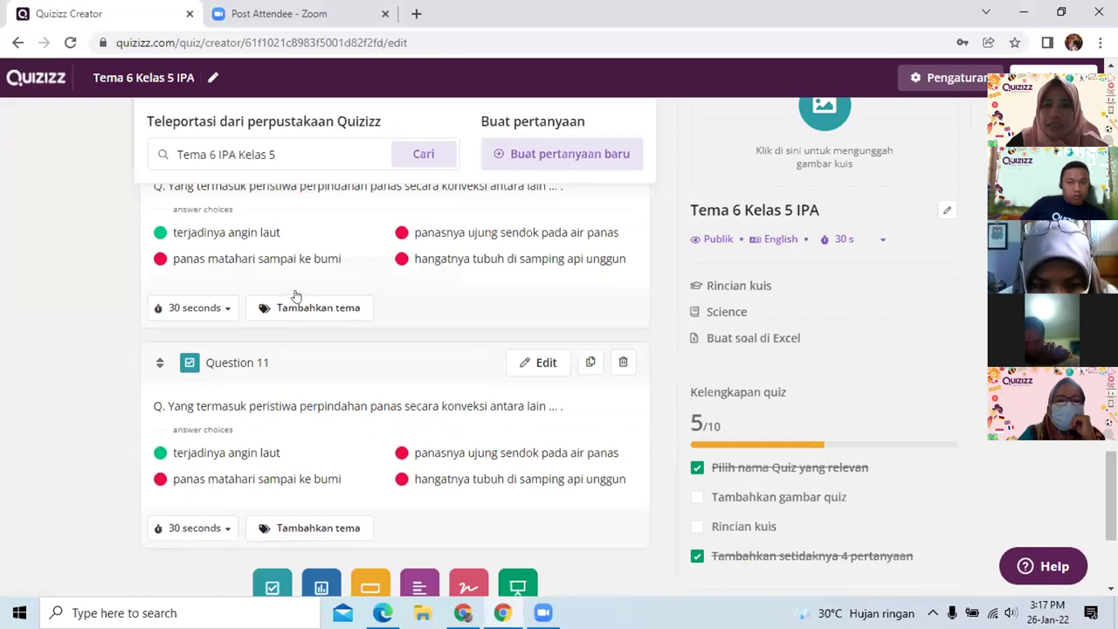
pyautogui.scroll(8, 487, 288)
pyautogui.scroll(10, 487, 295)
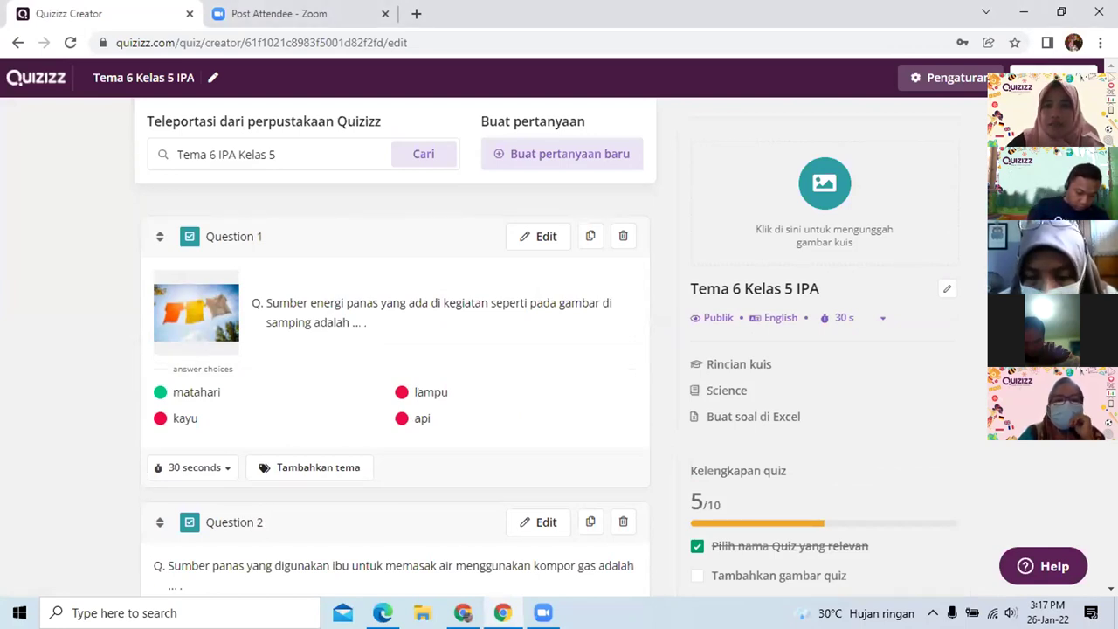
# Set the quiz language to Indonesian in the quiz settings
pyautogui.click(948, 77)
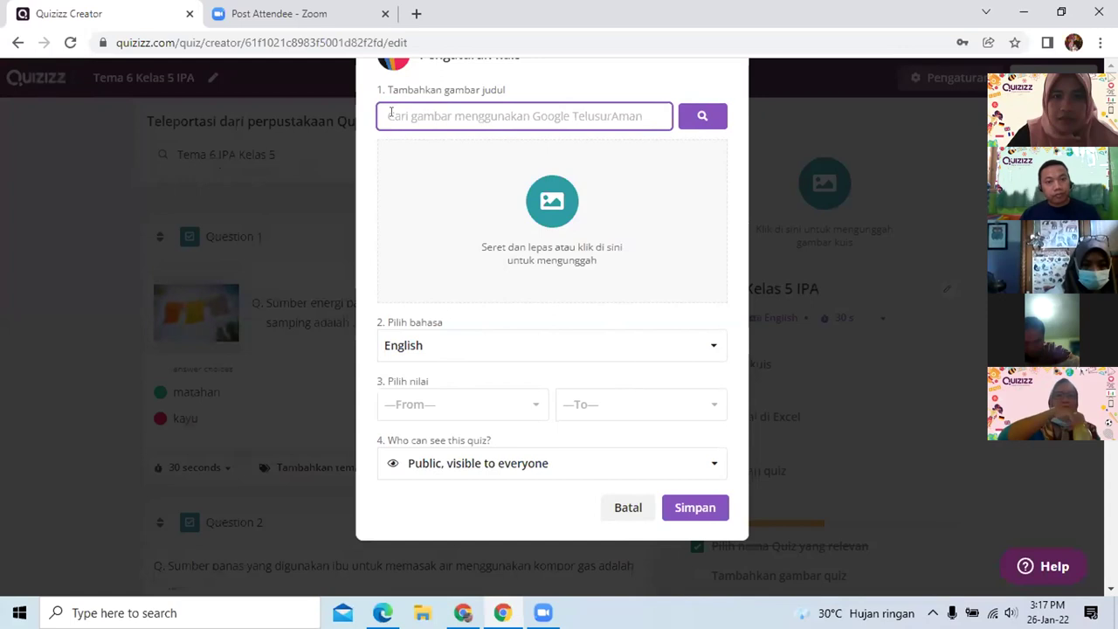
pyautogui.scroll(-1, 689, 351)
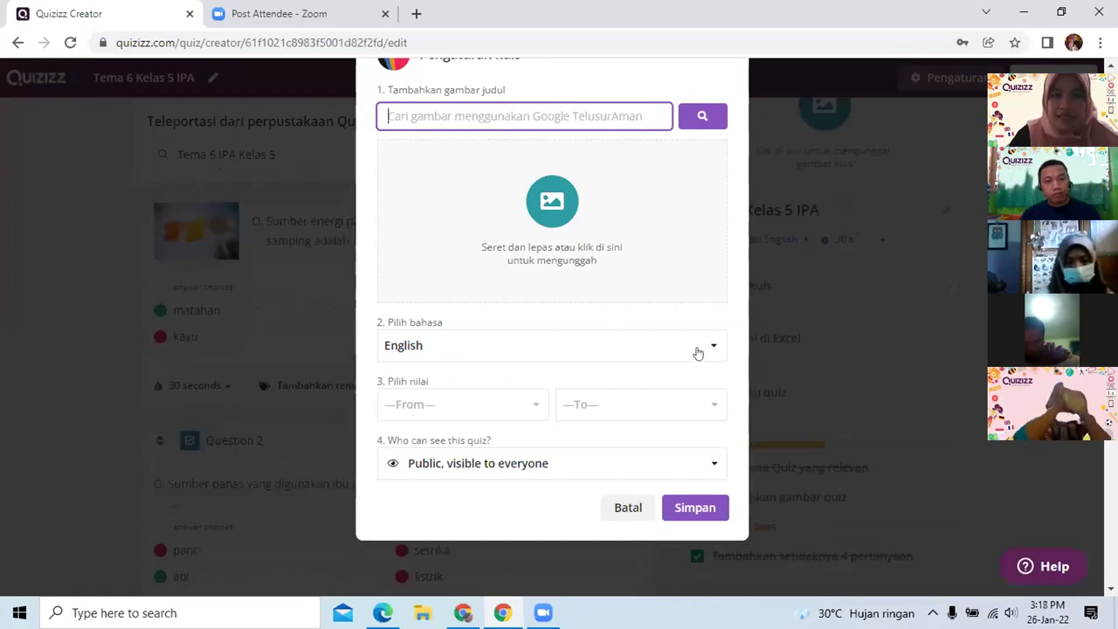
pyautogui.scroll(1, 691, 349)
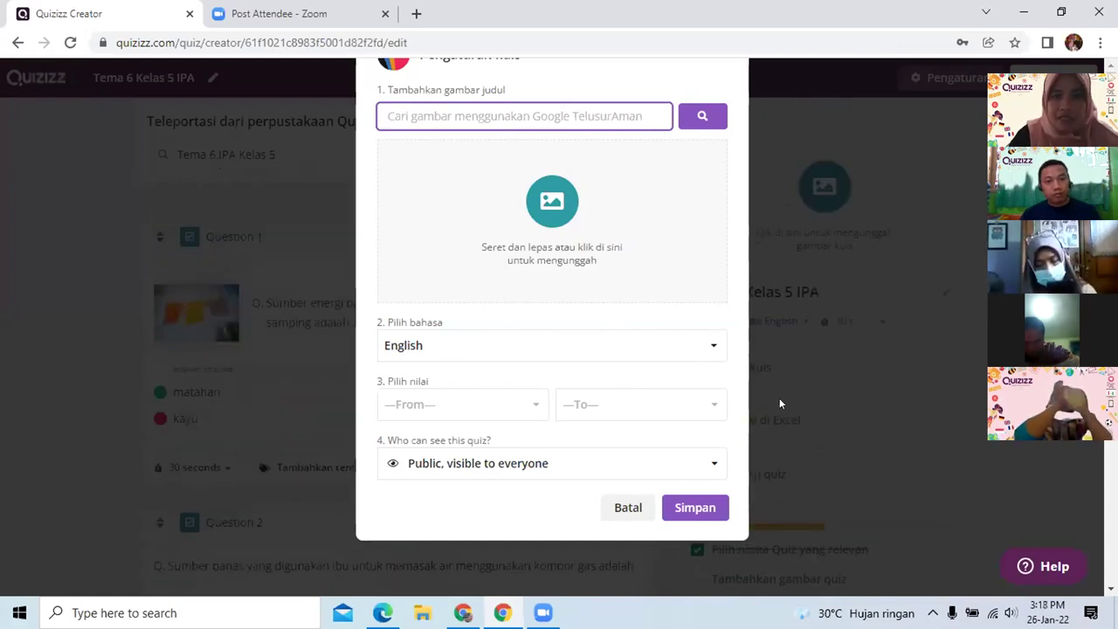
pyautogui.click(713, 350)
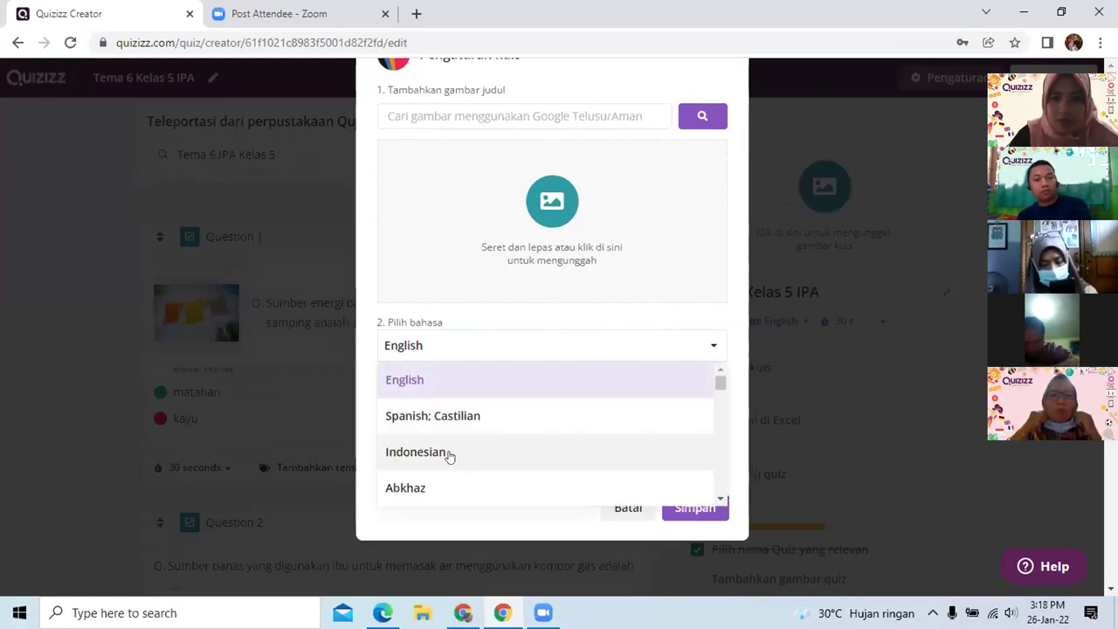
pyautogui.click(449, 454)
# Set the grade to 5th, keep visibility Public, and save the settings
pyautogui.scroll(-1, 745, 464)
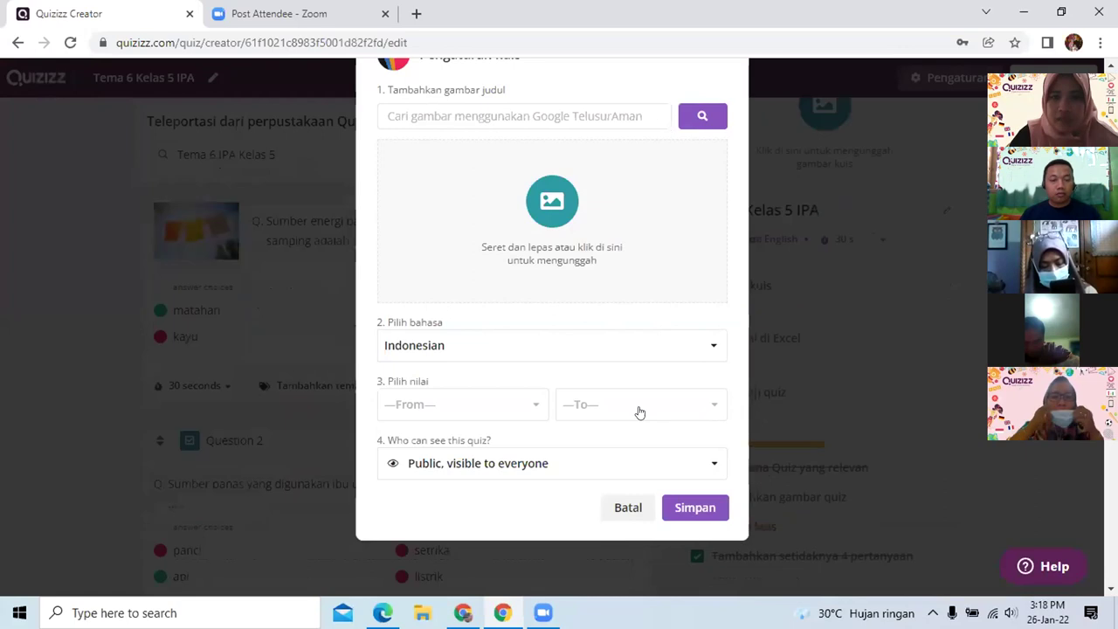
pyautogui.click(708, 407)
pyautogui.scroll(-1, 616, 437)
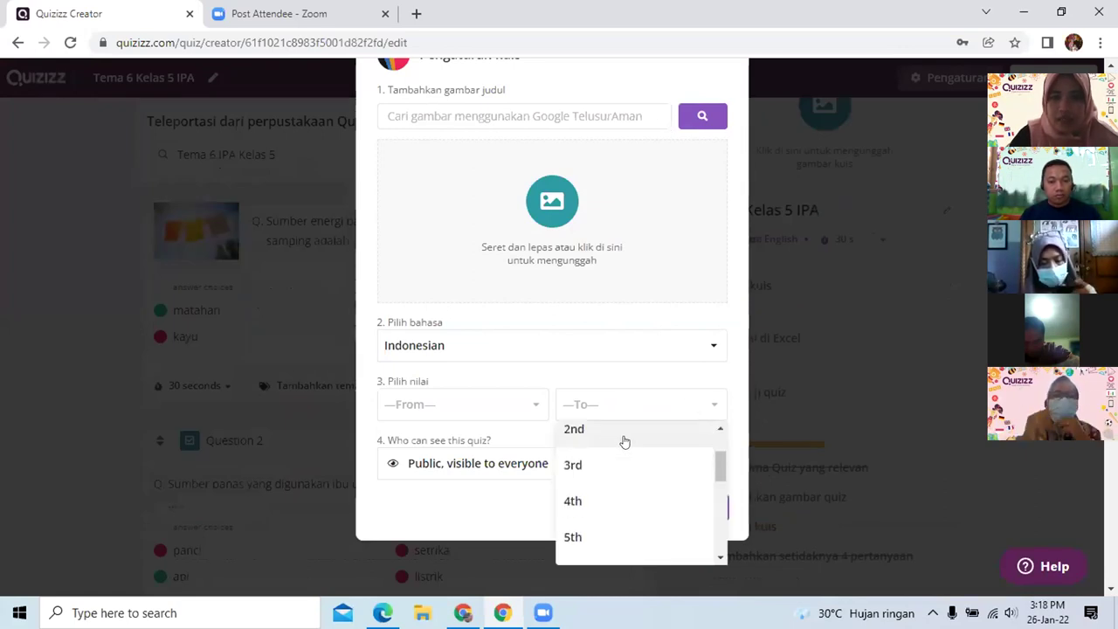
pyautogui.scroll(-2, 623, 441)
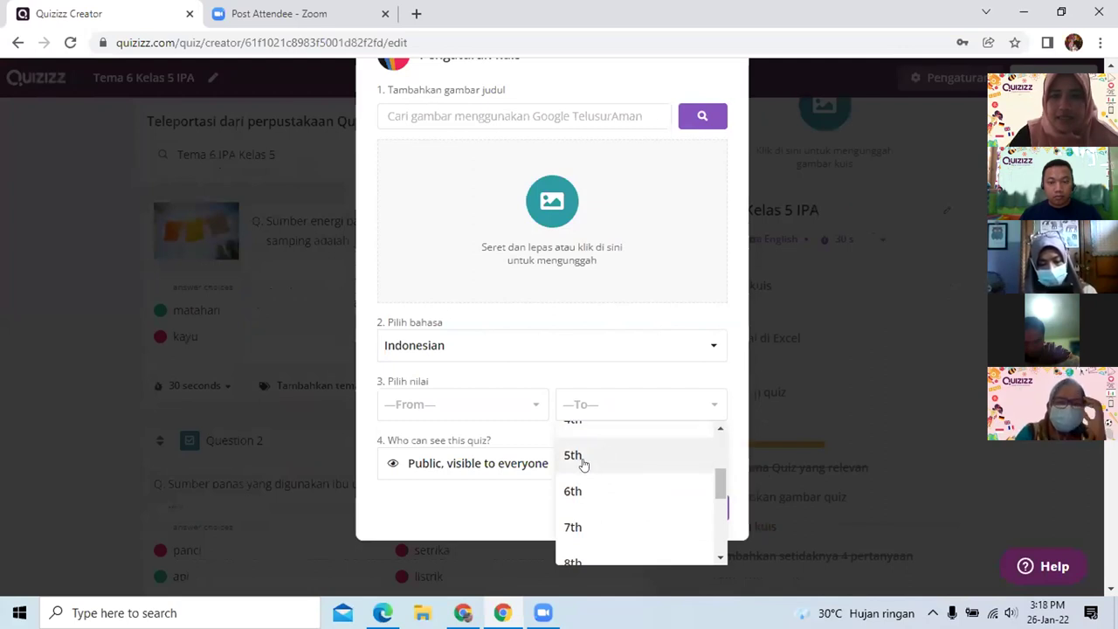
pyautogui.click(582, 458)
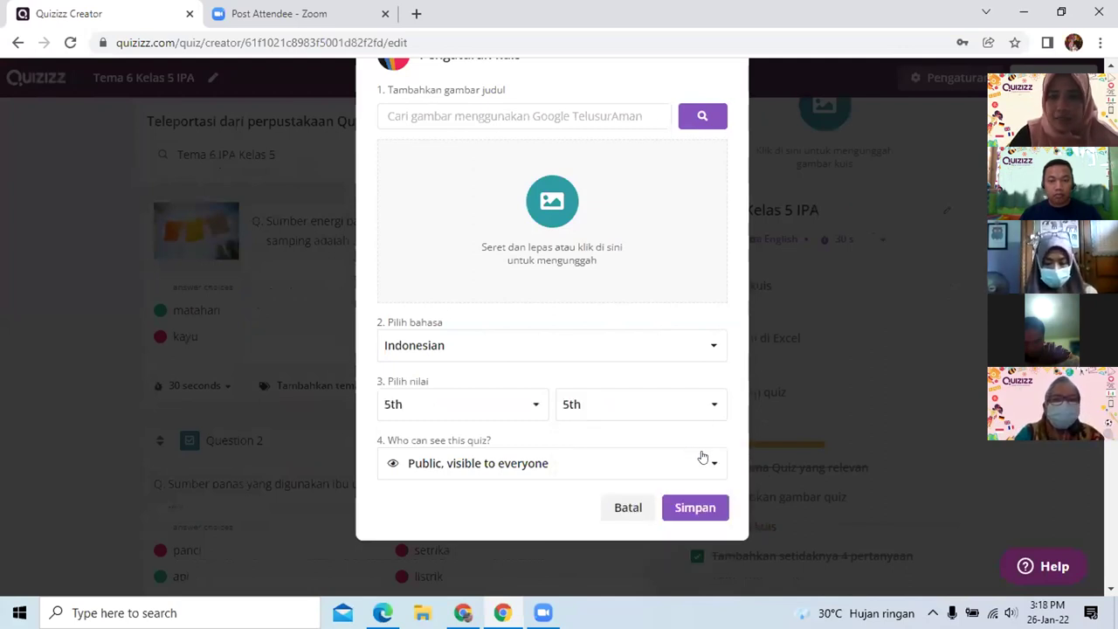
pyautogui.scroll(-1, 703, 458)
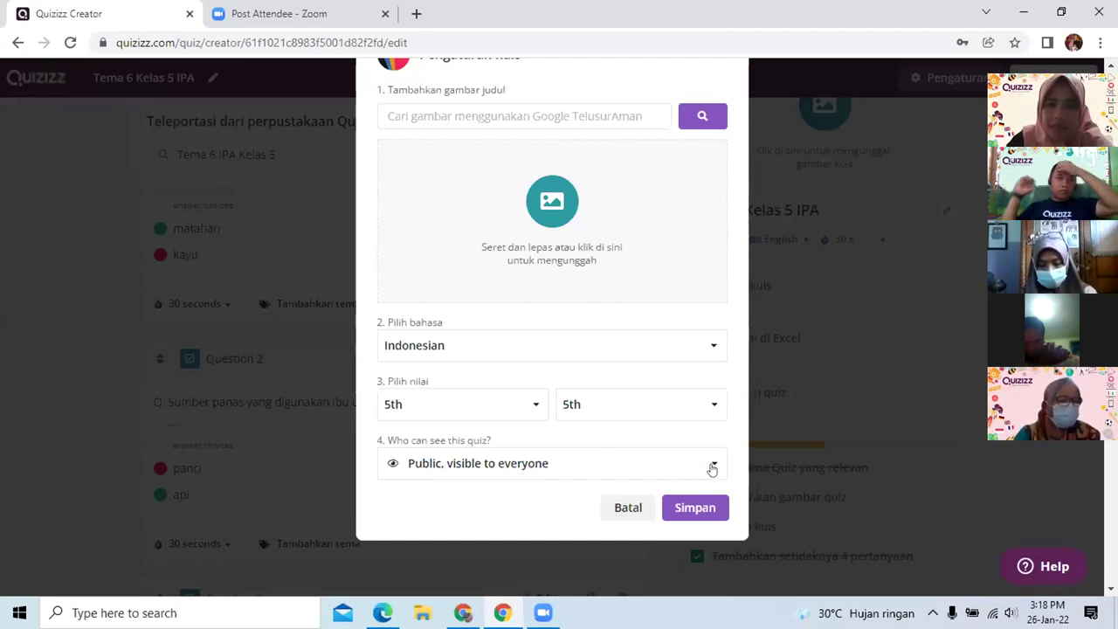
pyautogui.click(706, 470)
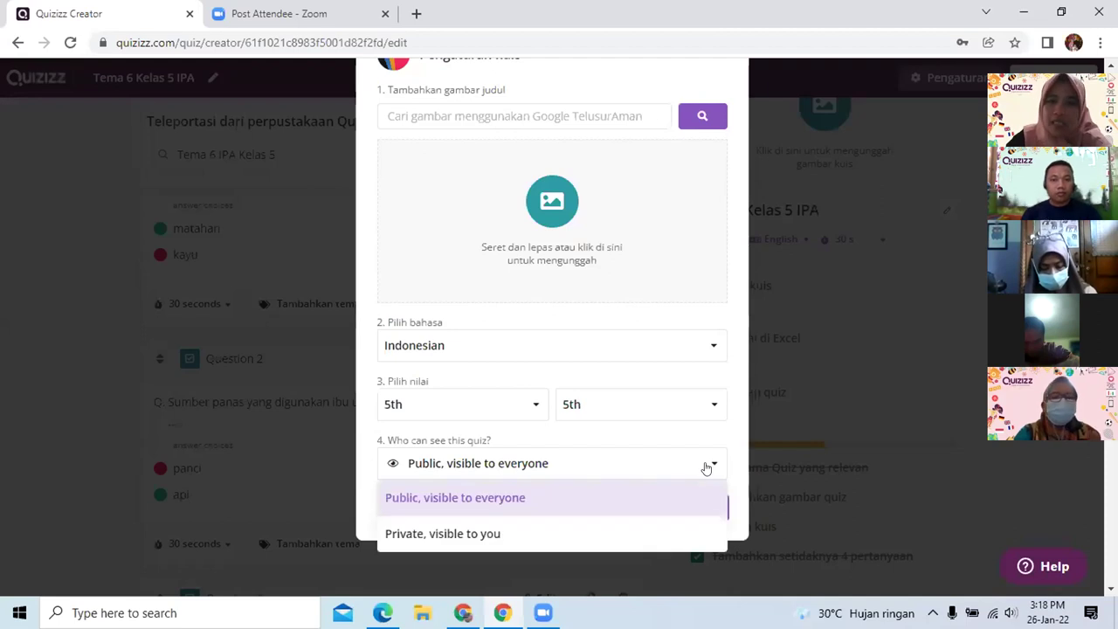
pyautogui.scroll(-2, 691, 437)
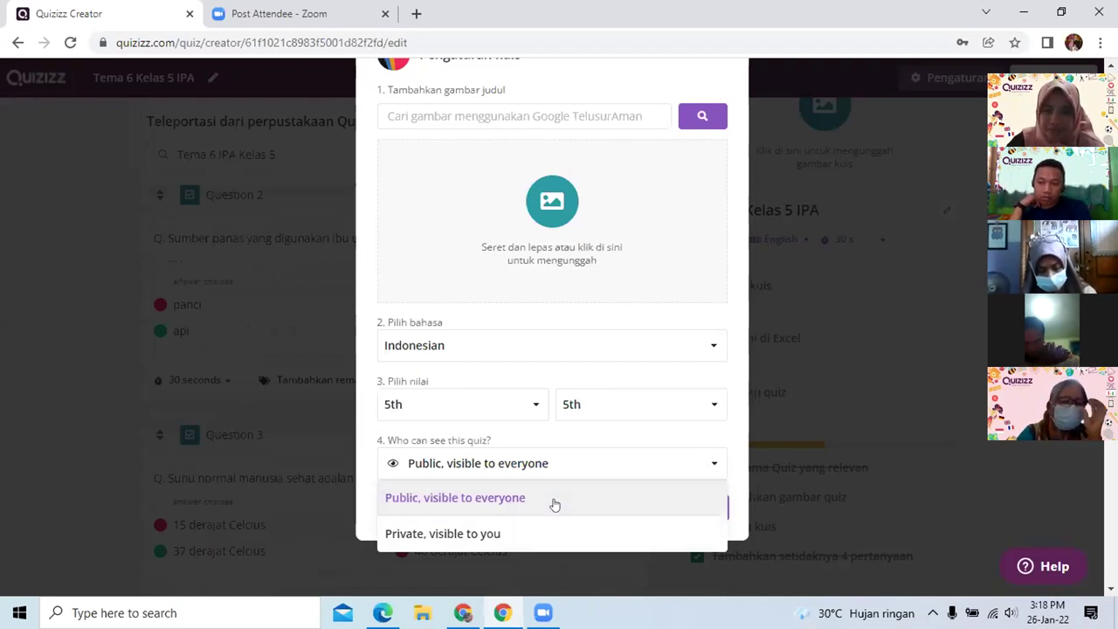
pyautogui.click(584, 505)
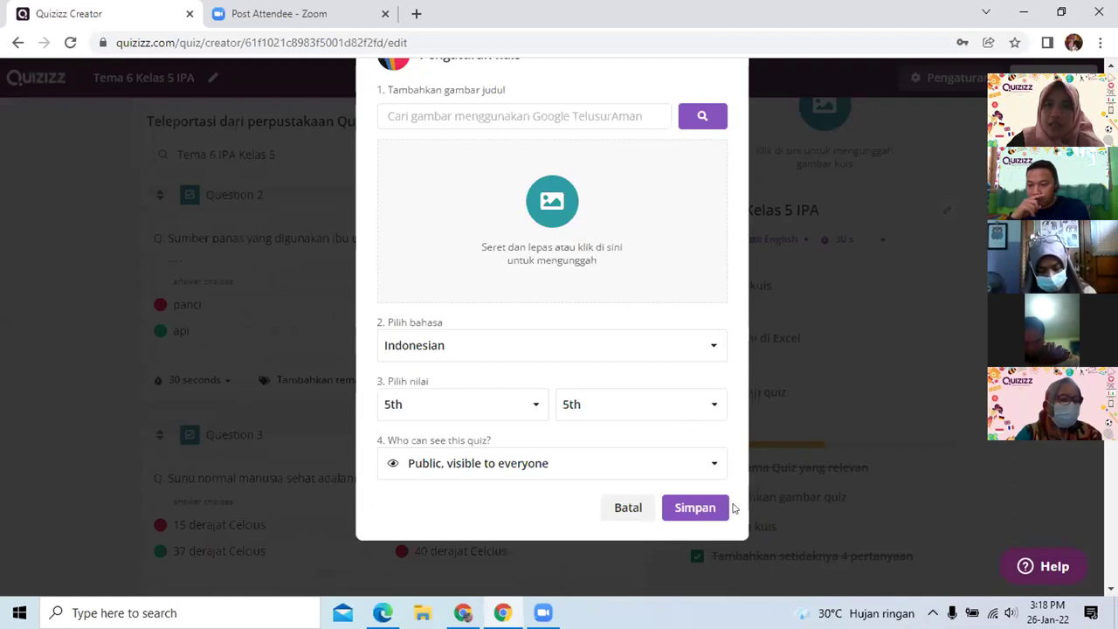
pyautogui.click(706, 506)
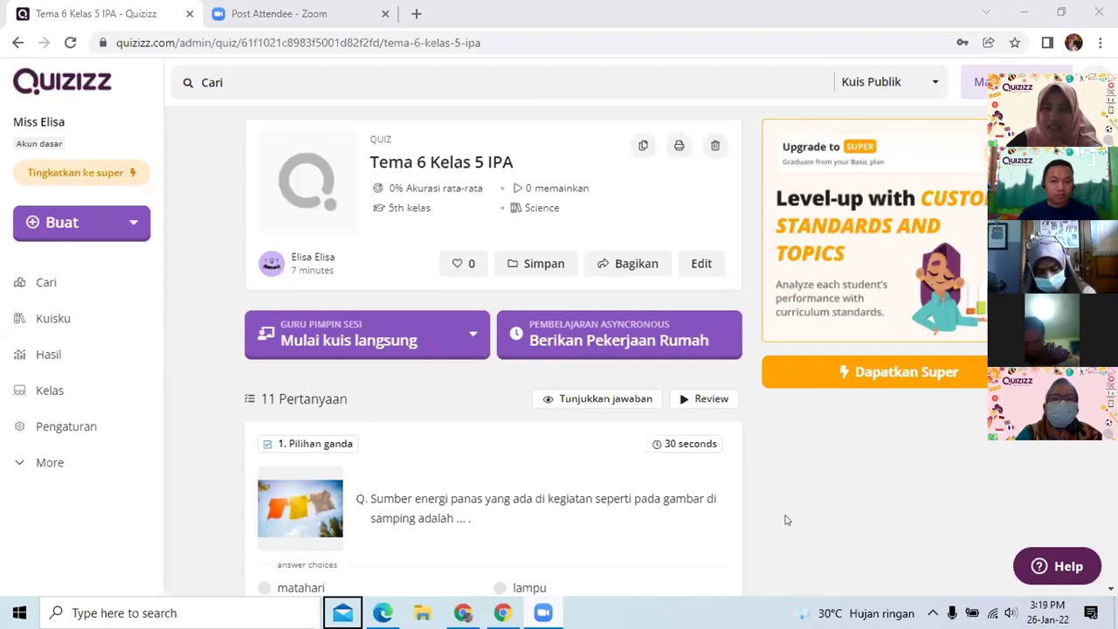
# Switch to the finished lesson's Thank you slide and 175-participant leaderboard window
pyautogui.click(944, 482)
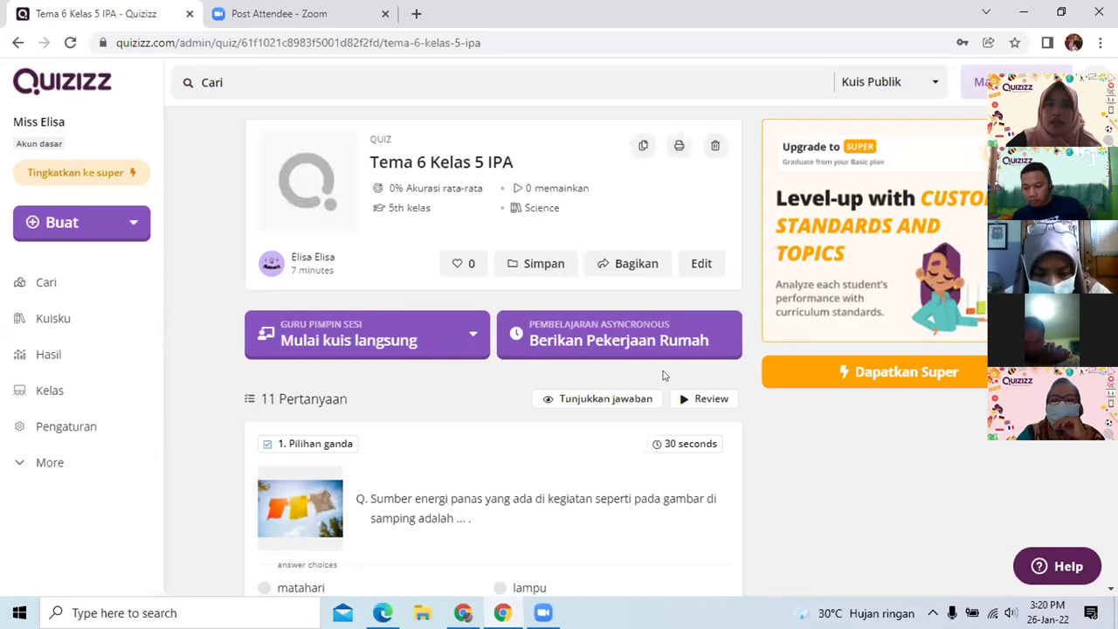
pyautogui.hotkey('alt', 'Tab')
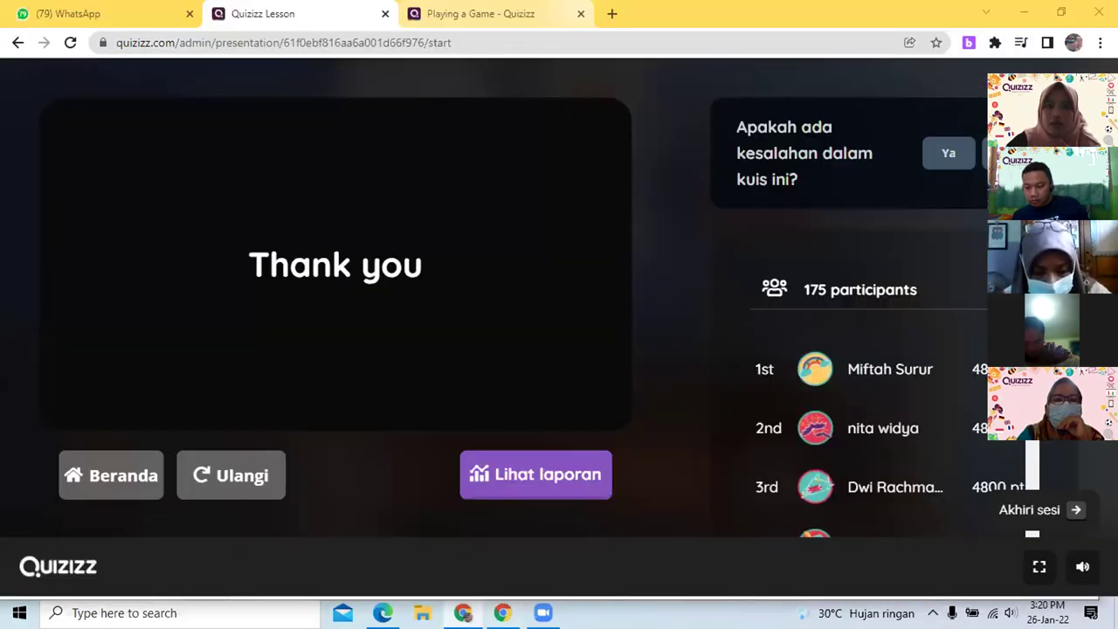
# Pass through the participant summary window back to the 'Tema 6 Kelas 5 IPA' quiz page
pyautogui.hotkey('alt', 'Tab')
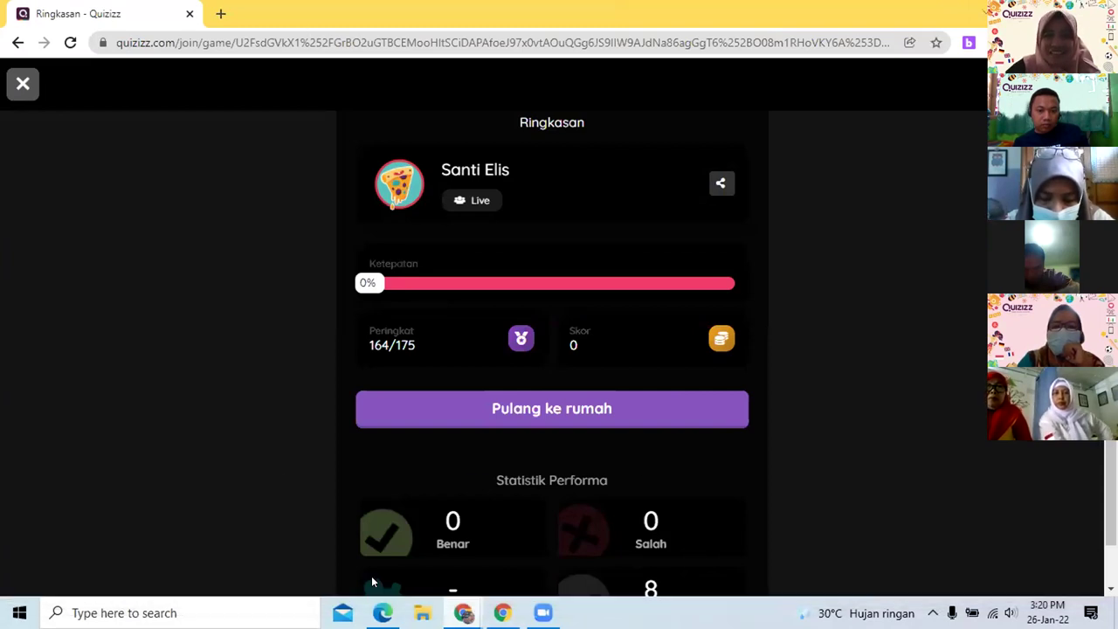
pyautogui.moveTo(463, 612)
pyautogui.click(502, 612)
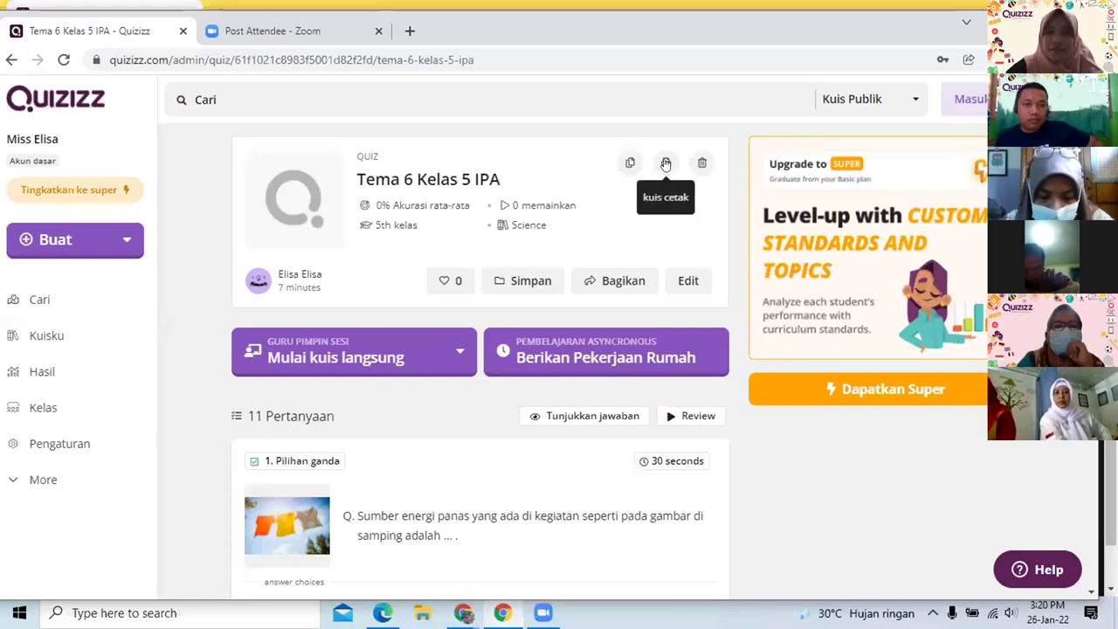
# Open the kuis cetak printable worksheet and review its 11 questions and answer key
pyautogui.click(666, 165)
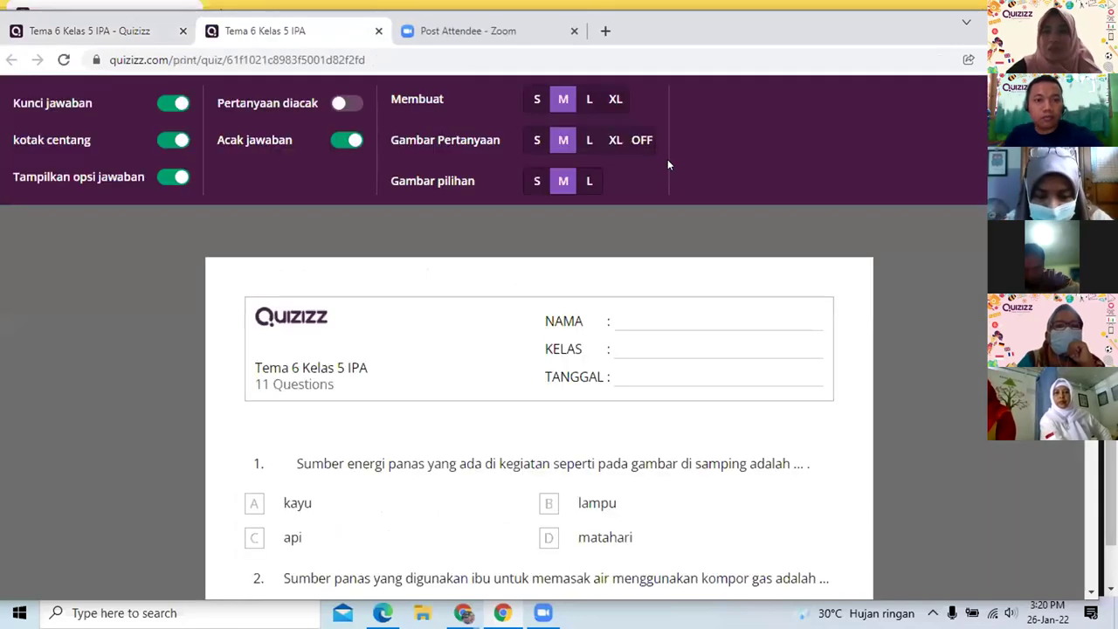
pyautogui.scroll(-5, 621, 358)
pyautogui.scroll(-5, 621, 360)
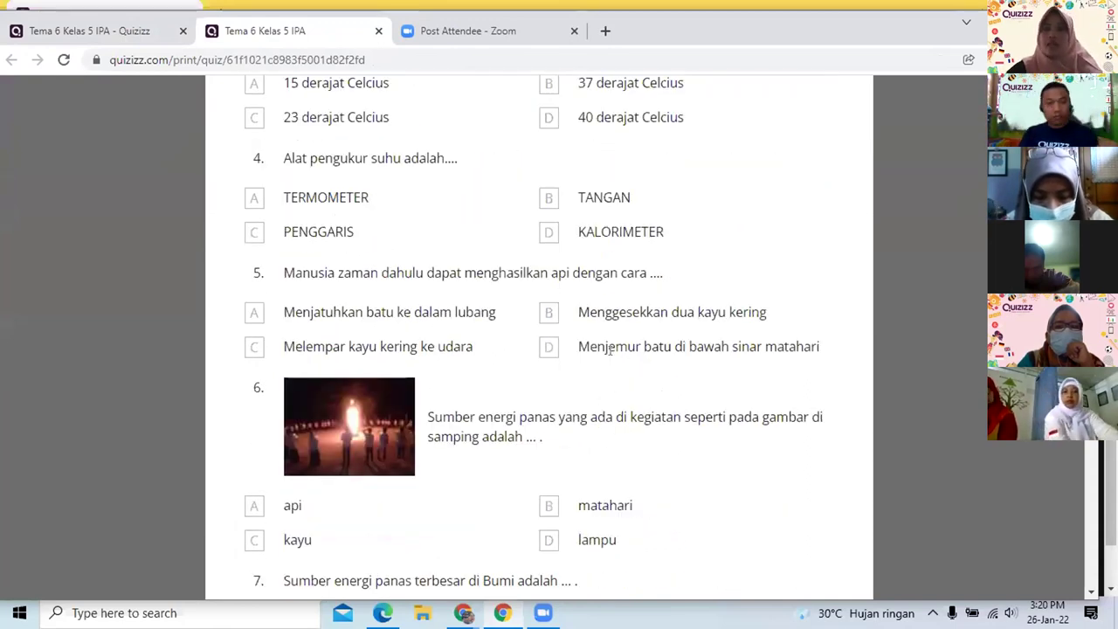
pyautogui.scroll(3, 607, 352)
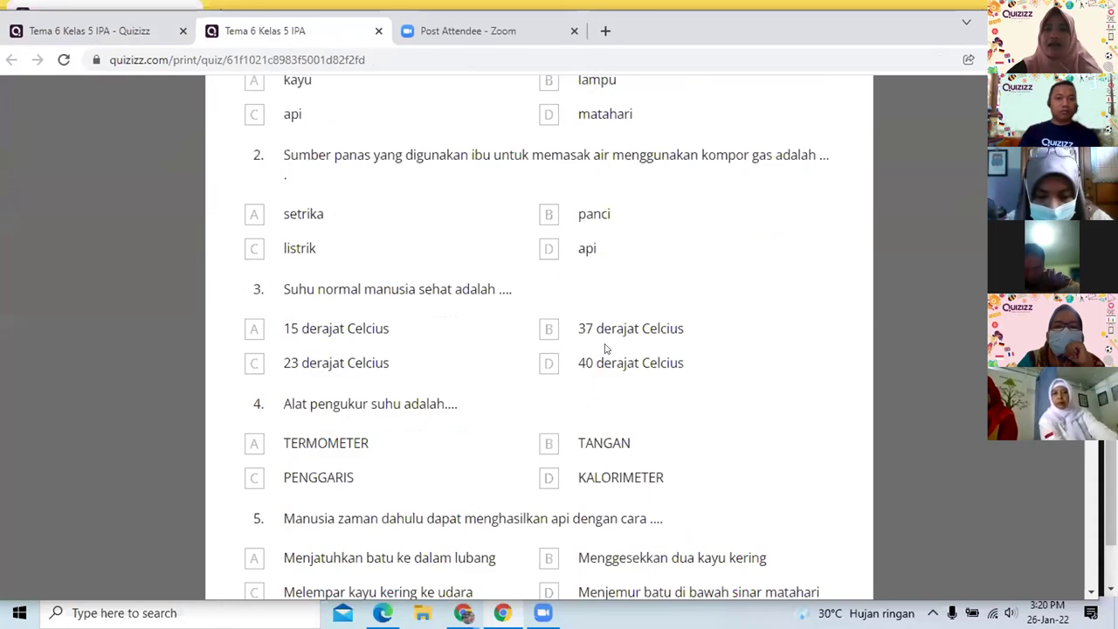
pyautogui.scroll(5, 568, 285)
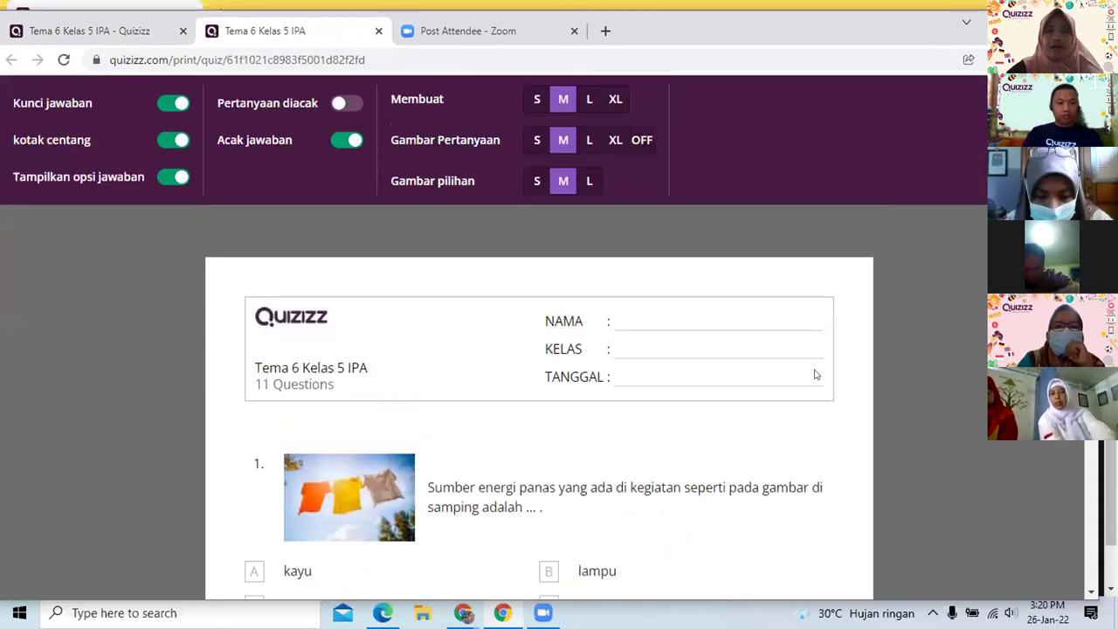
pyautogui.scroll(-1, 763, 419)
pyautogui.scroll(1, 764, 419)
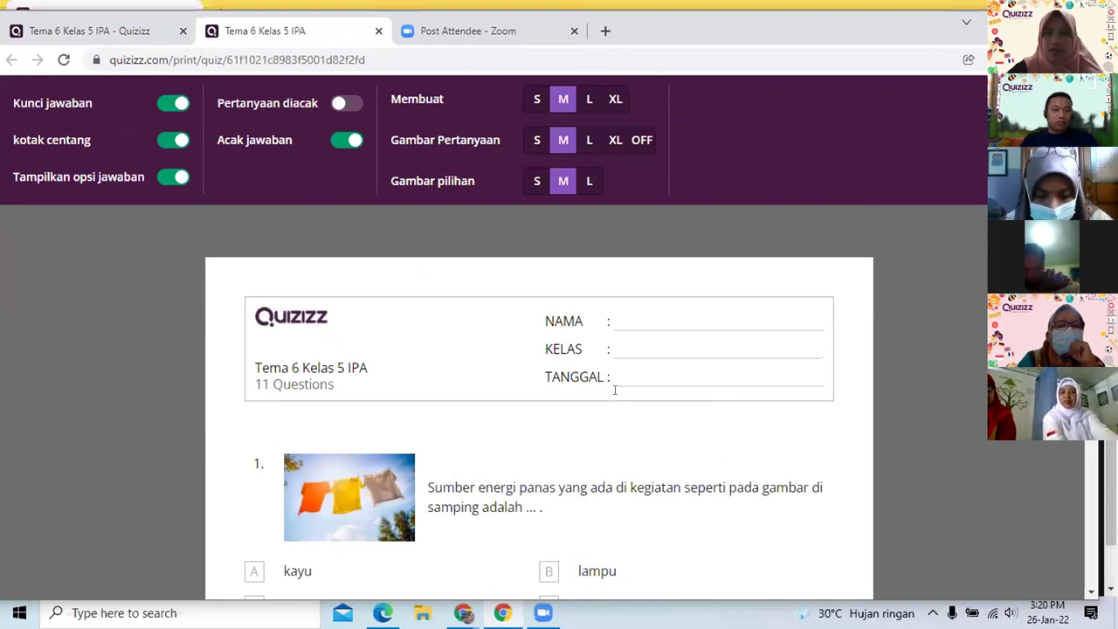
pyautogui.scroll(-3, 620, 399)
pyautogui.scroll(3, 610, 378)
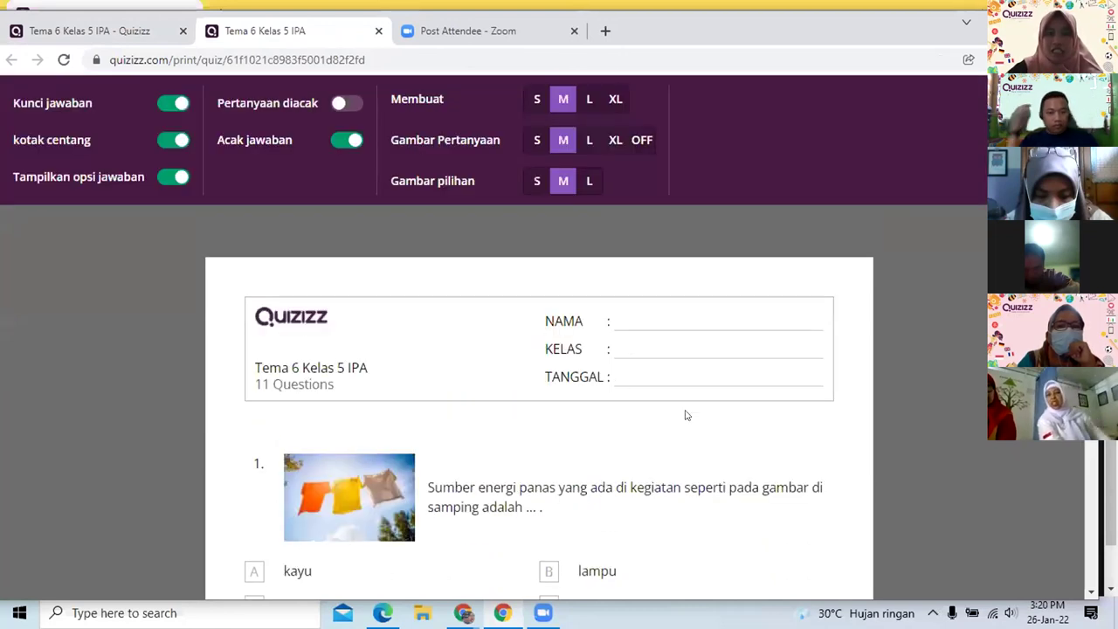
pyautogui.scroll(-15, 672, 394)
pyautogui.scroll(-4, 648, 368)
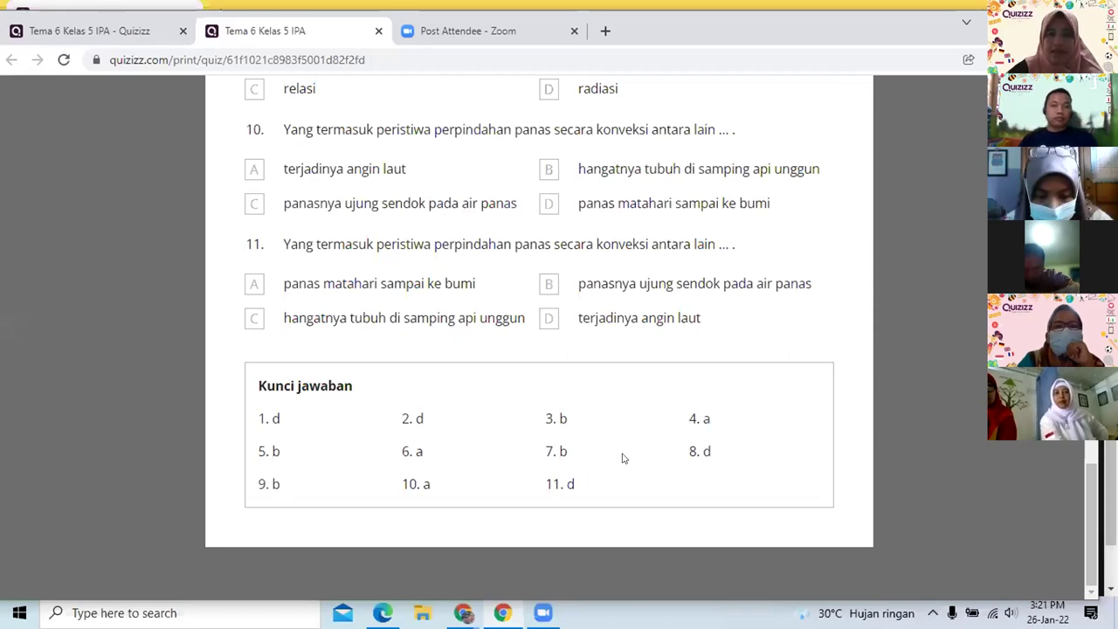
pyautogui.scroll(5, 620, 446)
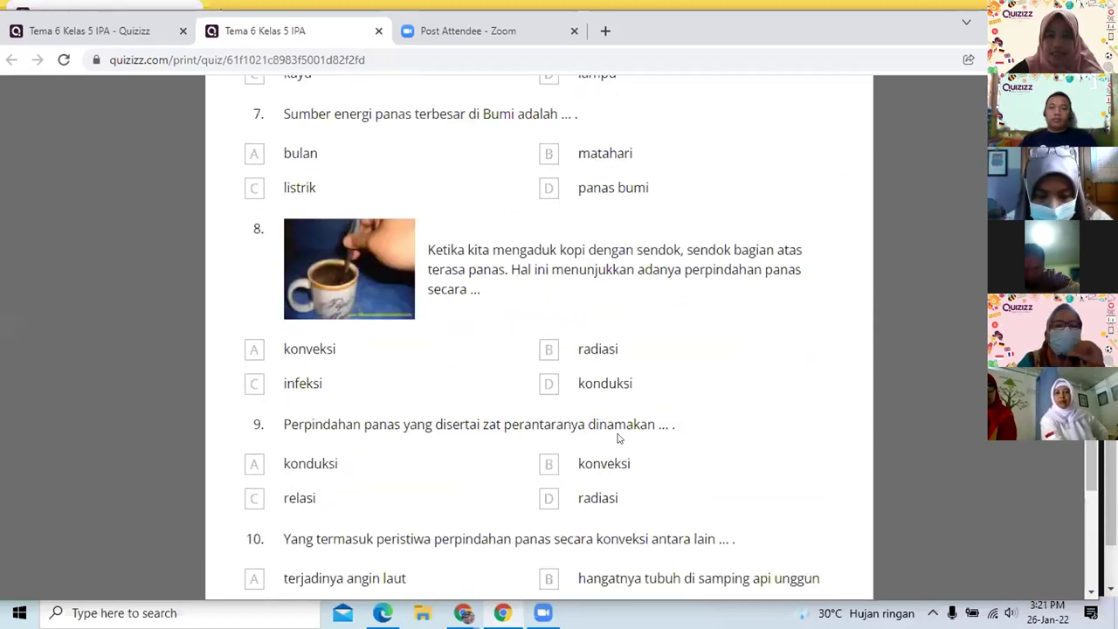
pyautogui.scroll(15, 618, 402)
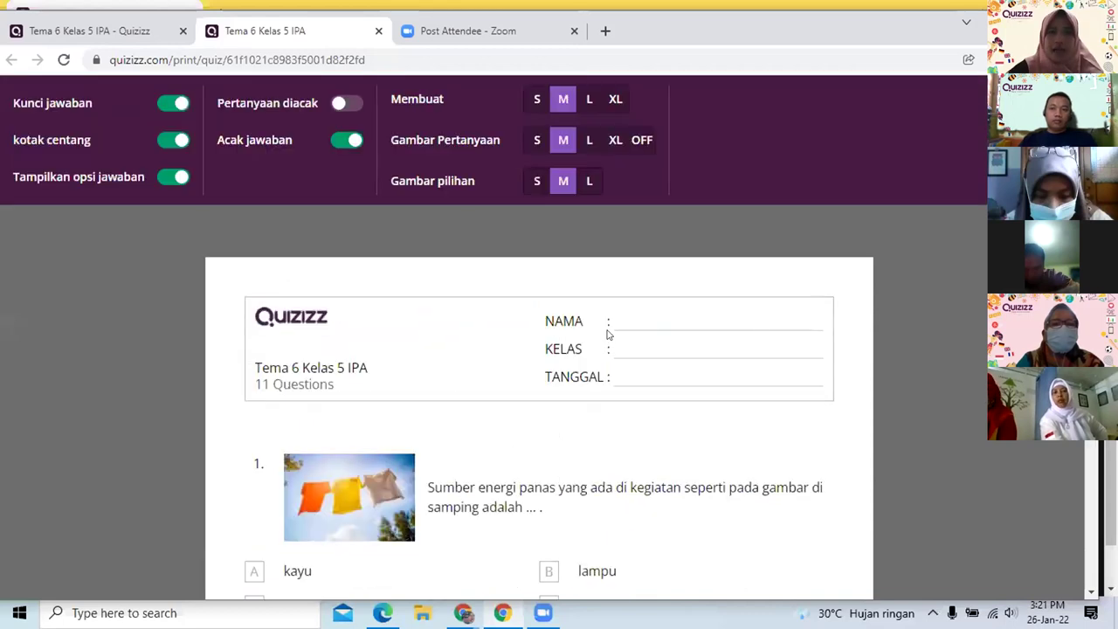
# Turn off the answer key, answer check boxes and answer choices on the printout
pyautogui.click(166, 104)
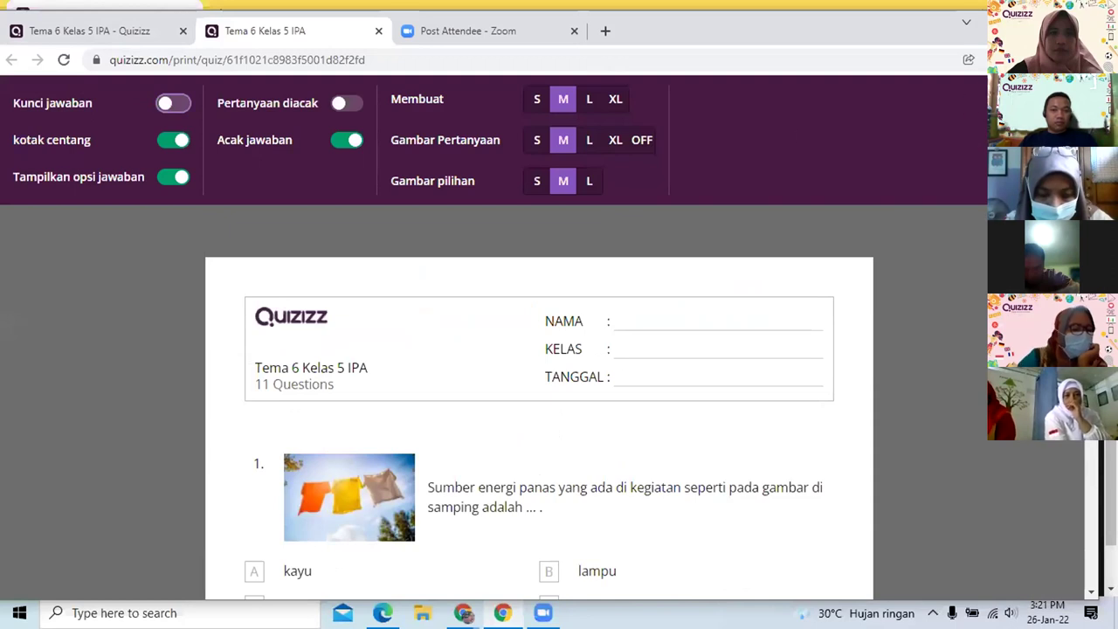
pyautogui.scroll(-3, 671, 326)
pyautogui.scroll(-15, 672, 326)
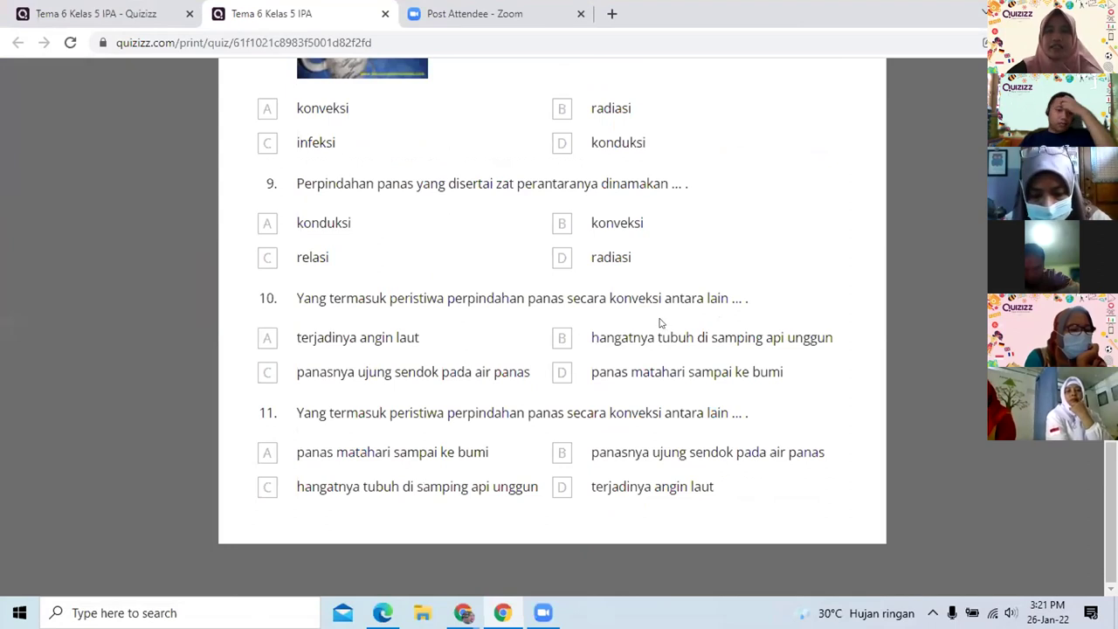
pyautogui.scroll(10, 663, 326)
pyautogui.scroll(3, 660, 323)
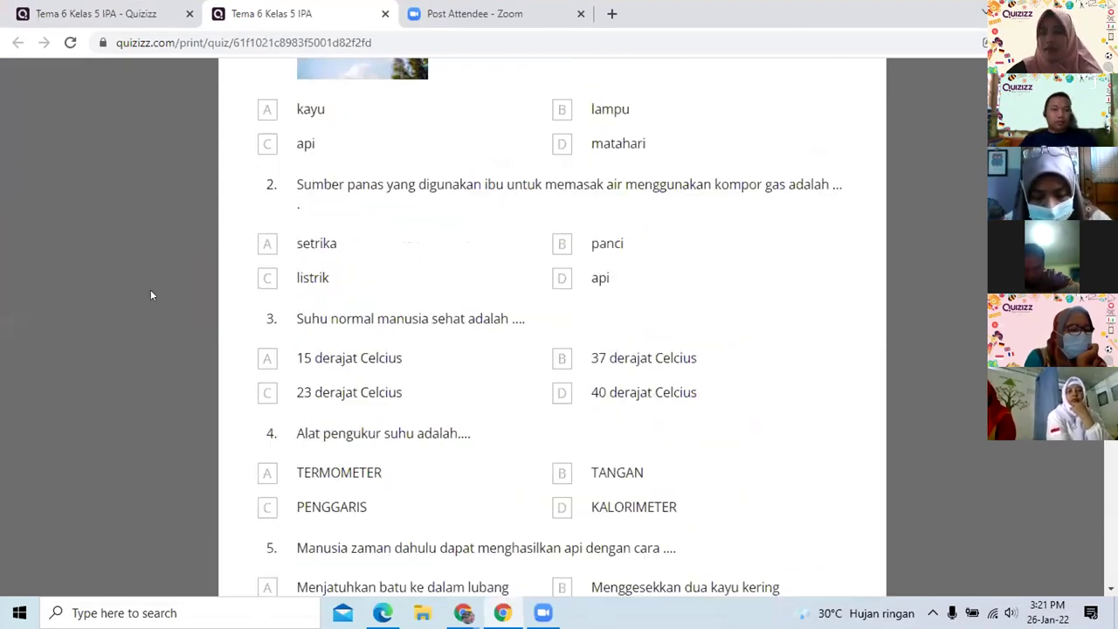
pyautogui.scroll(5, 46, 328)
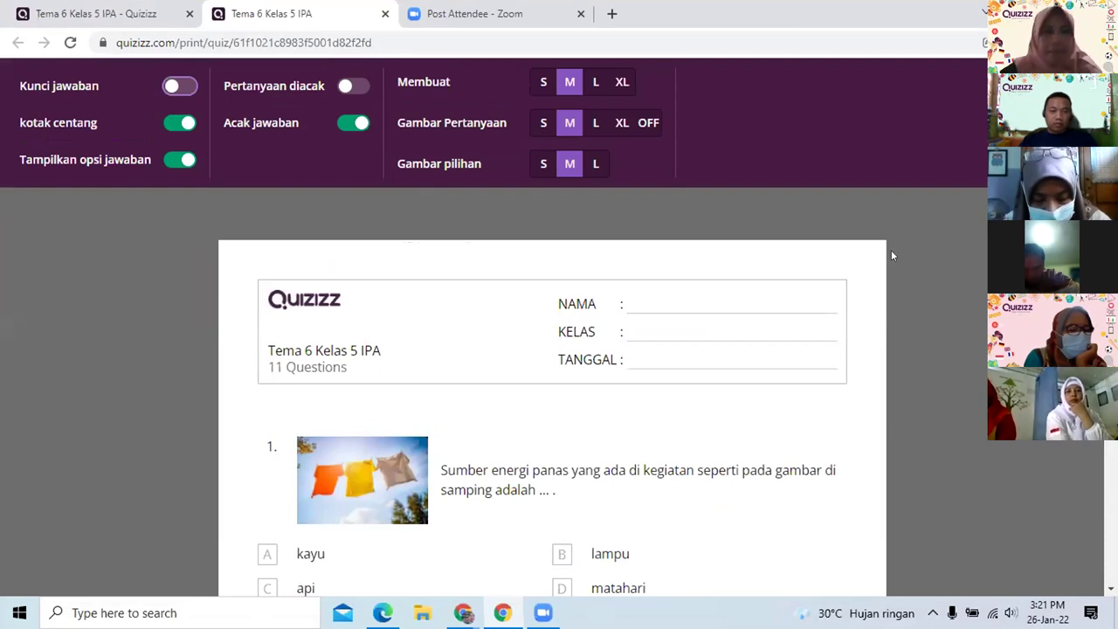
pyautogui.click(177, 123)
pyautogui.scroll(-3, 474, 247)
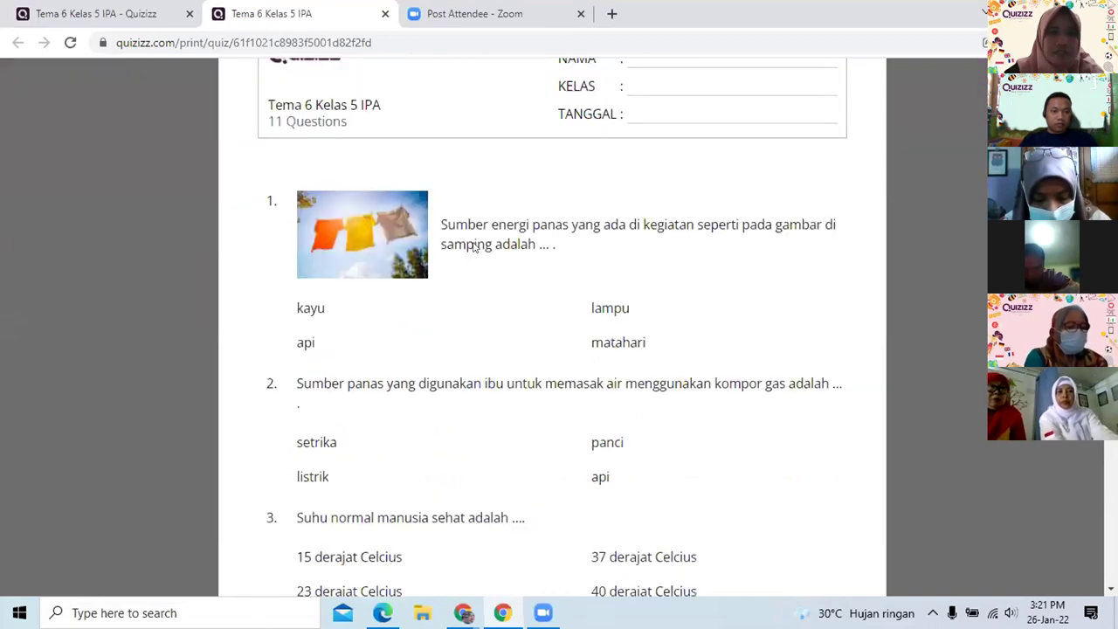
pyautogui.scroll(3, 475, 247)
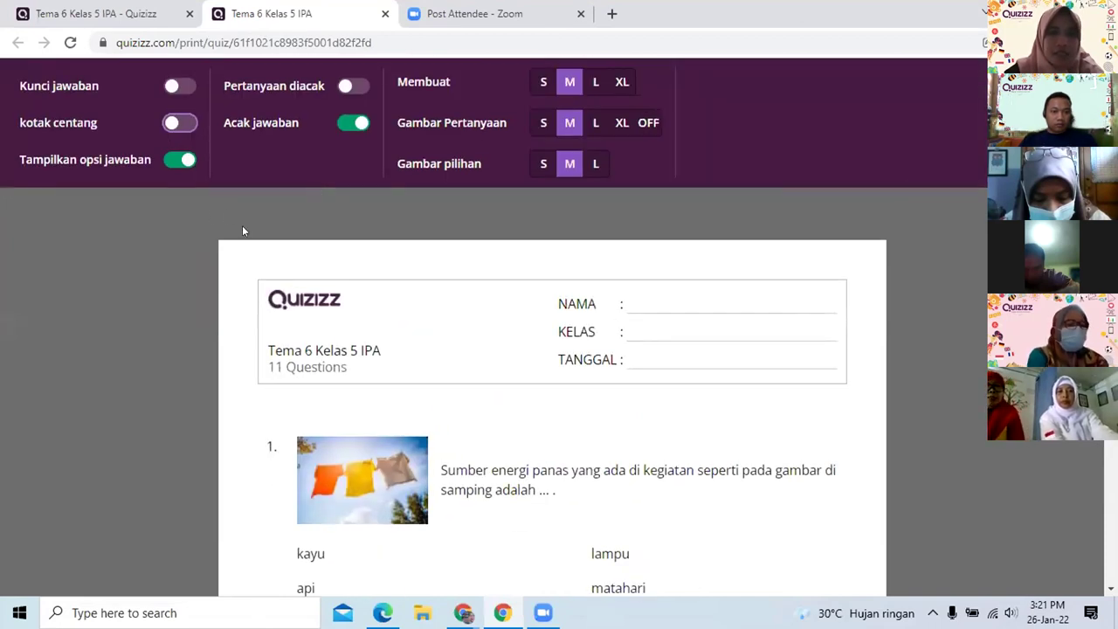
pyautogui.click(180, 160)
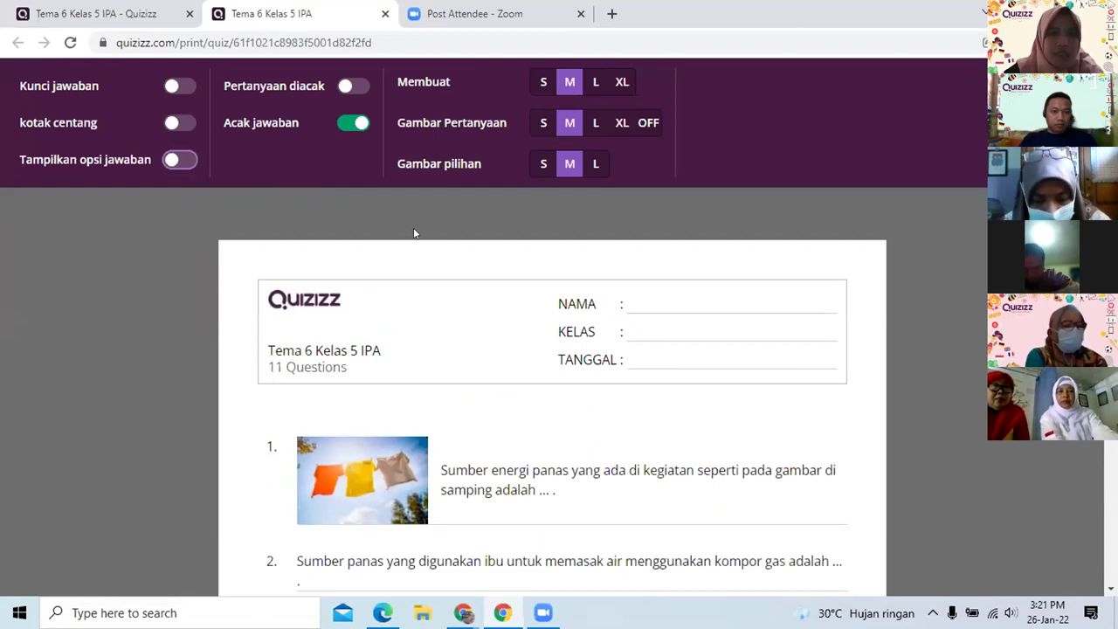
pyautogui.scroll(-10, 644, 253)
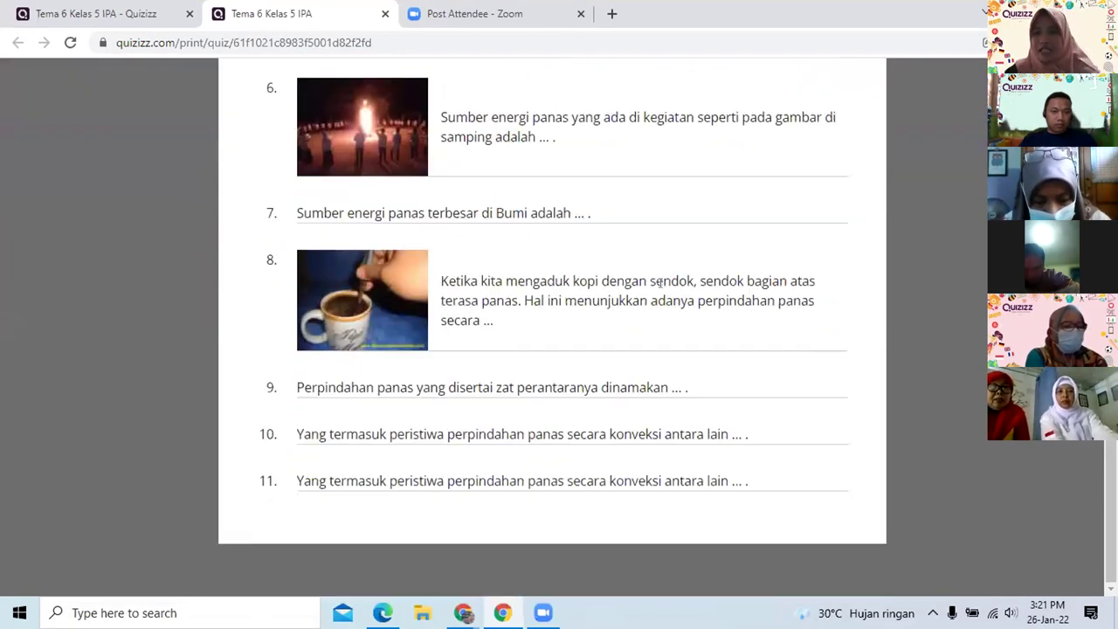
pyautogui.scroll(2, 662, 282)
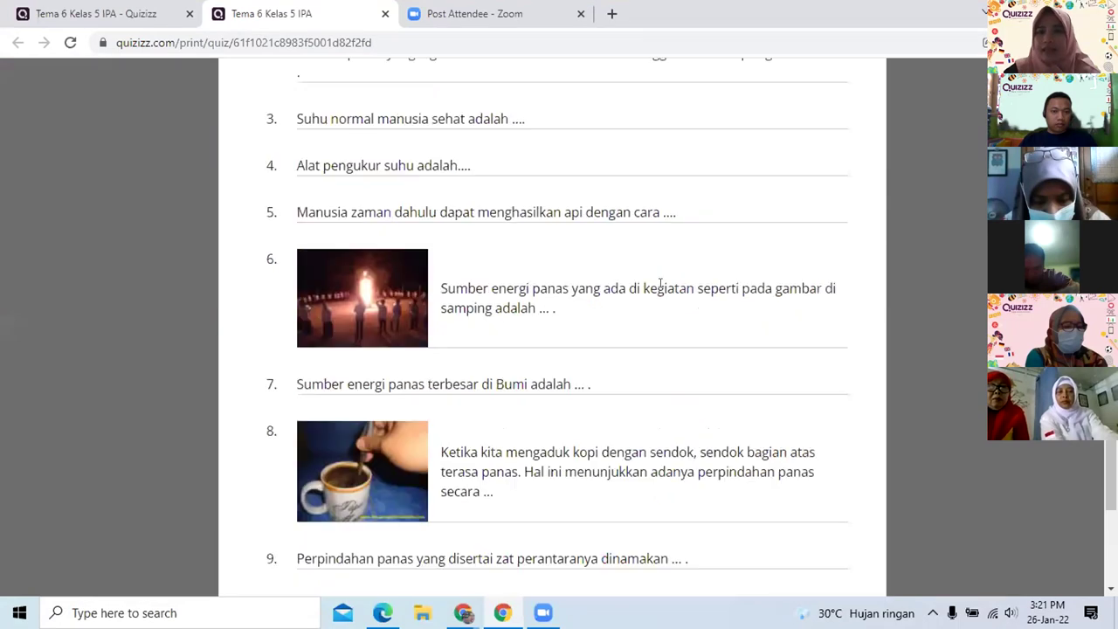
pyautogui.scroll(8, 659, 289)
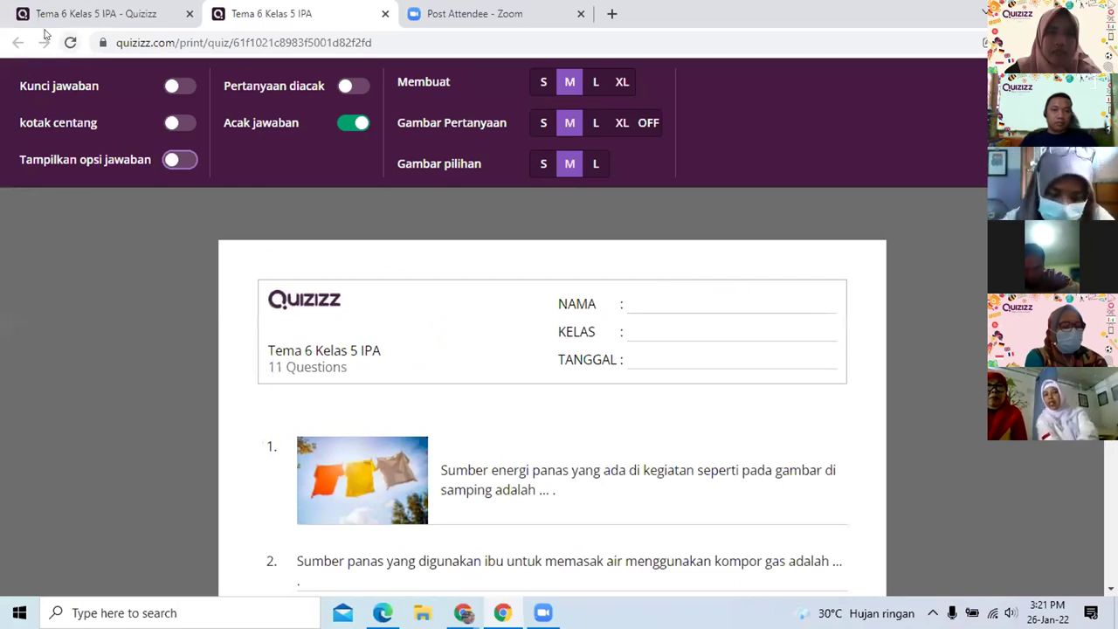
# Switch to the 'Tema 6 Kelas 5 IPA - Quizizz' tab and scroll its question list
pyautogui.click(178, 26)
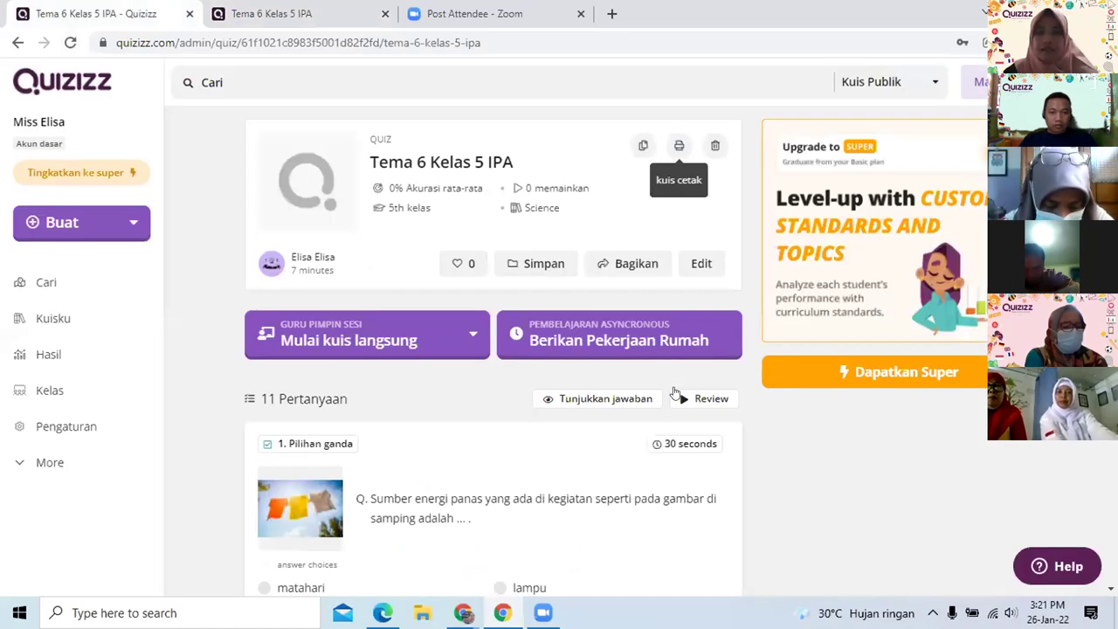
pyautogui.scroll(-1, 671, 389)
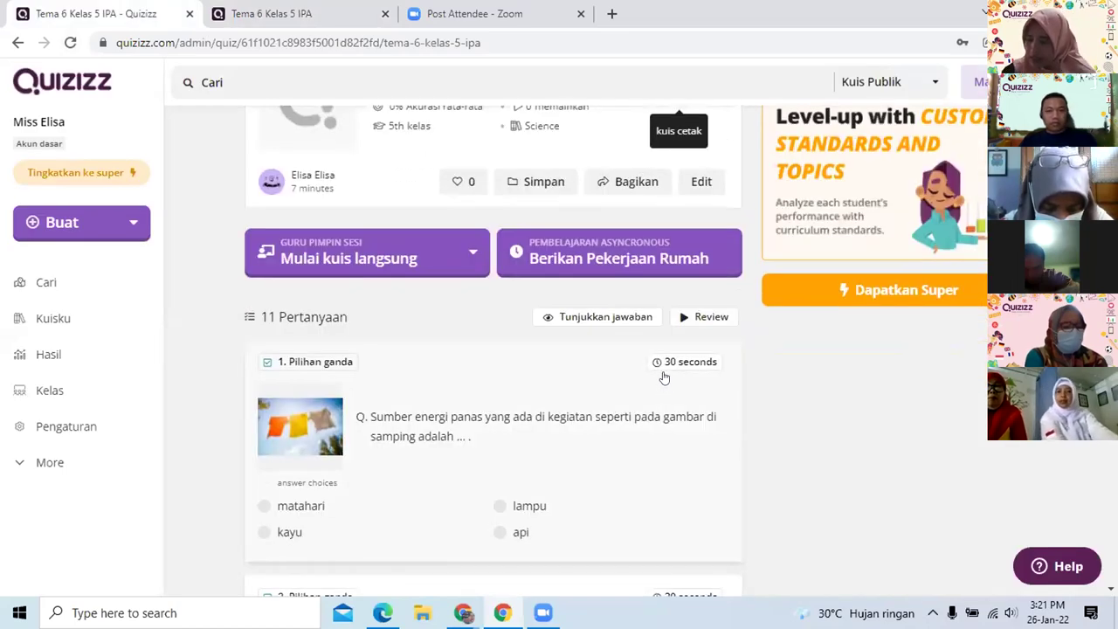
pyautogui.scroll(-1, 664, 367)
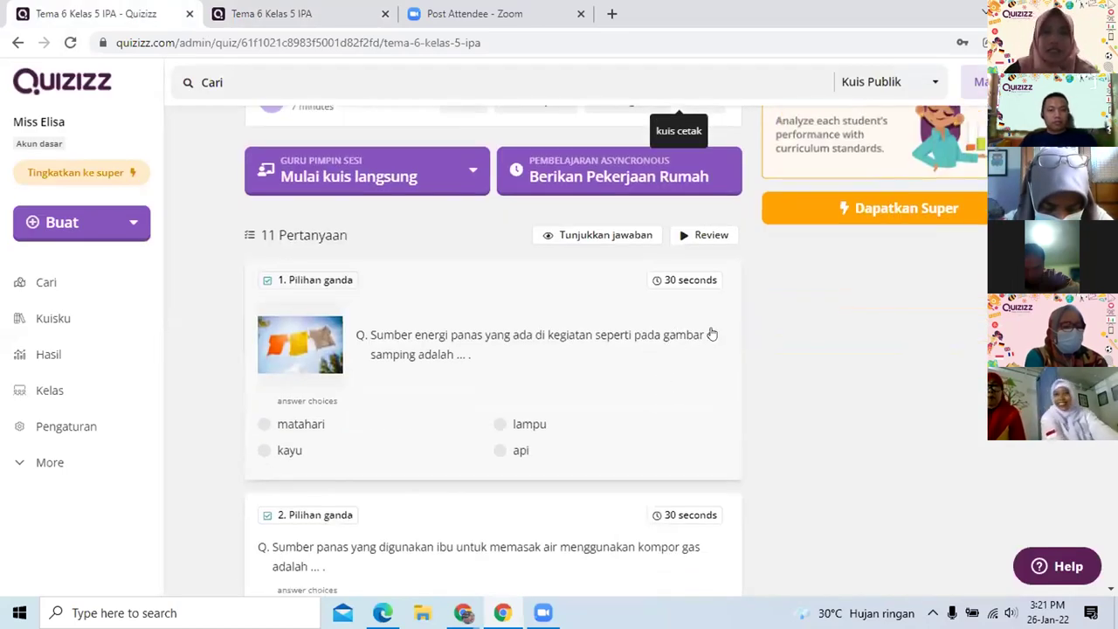
pyautogui.scroll(2, 533, 280)
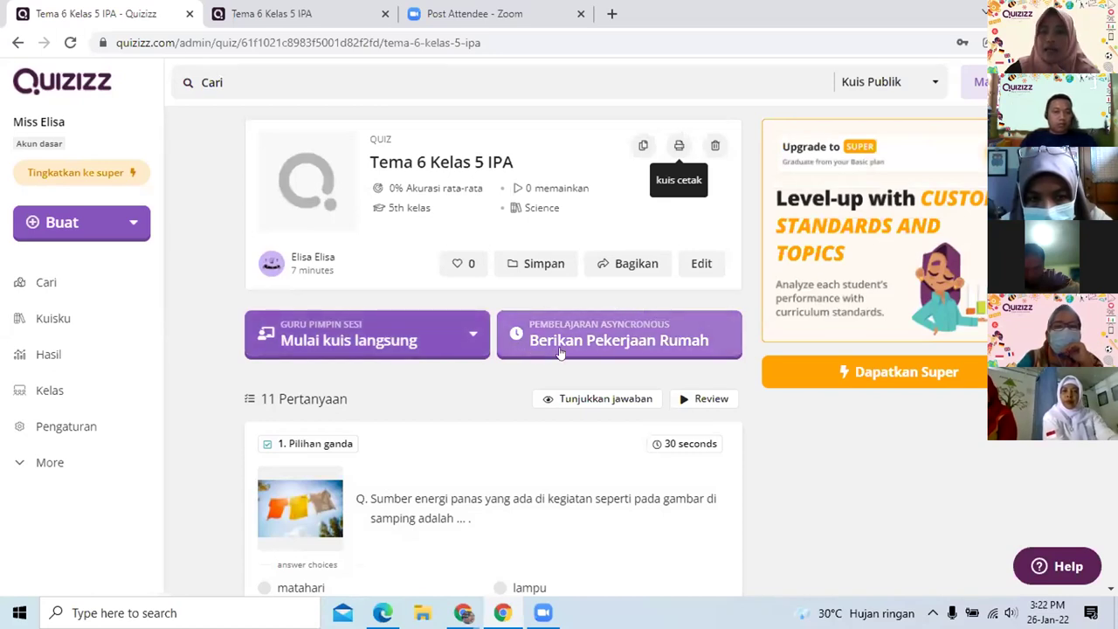
pyautogui.click(620, 356)
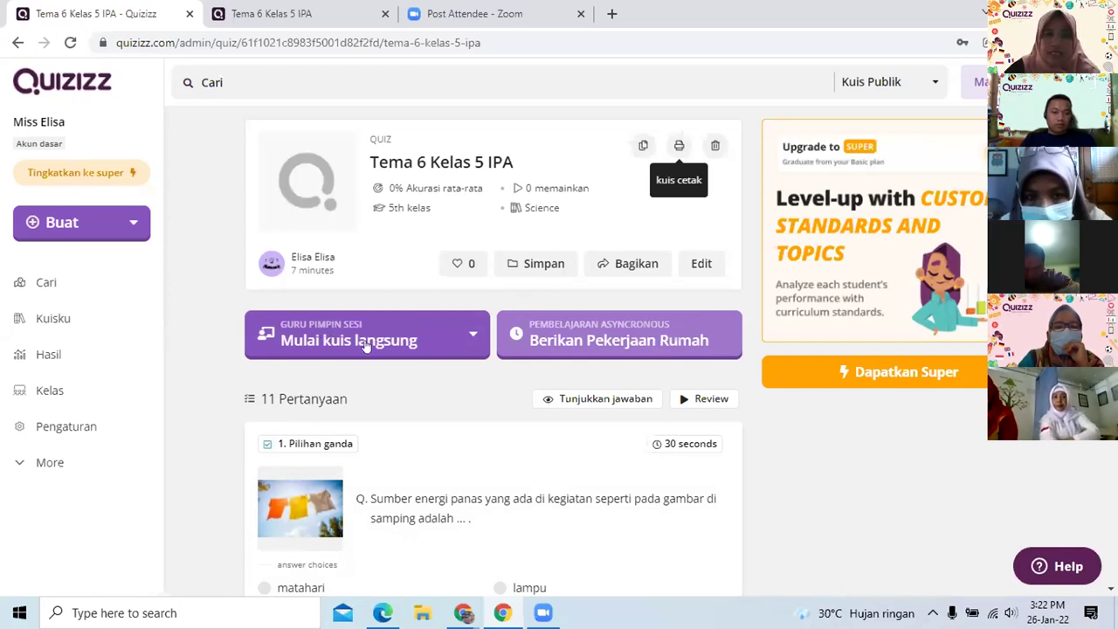
# Pick Klasik from the 'Mulai kuis langsung' live-quiz mode options
pyautogui.click(469, 339)
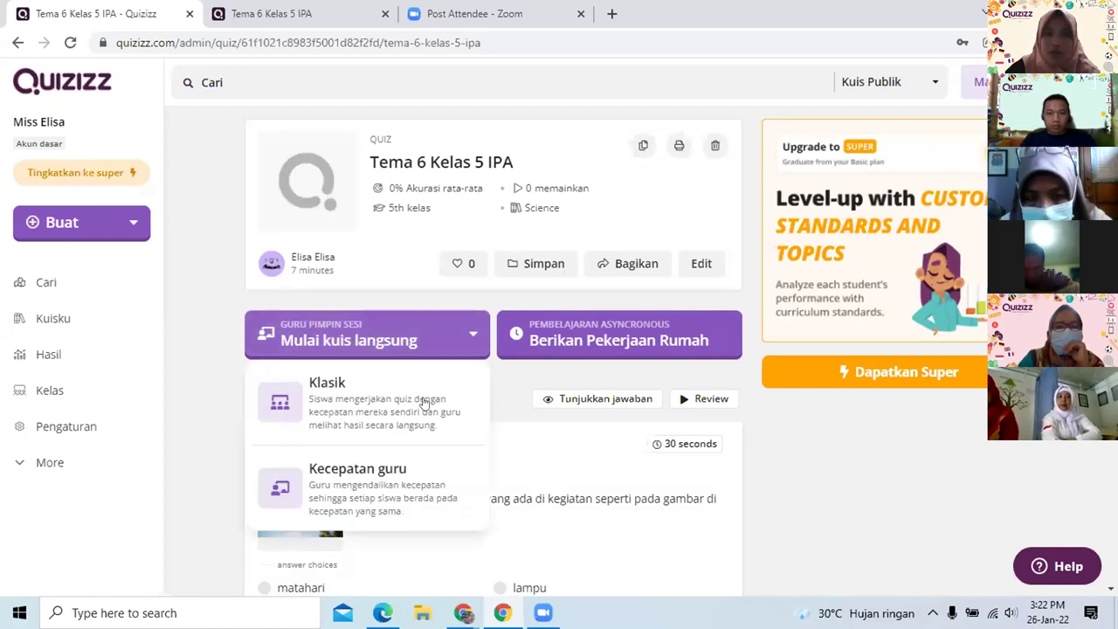
pyautogui.scroll(-1, 460, 386)
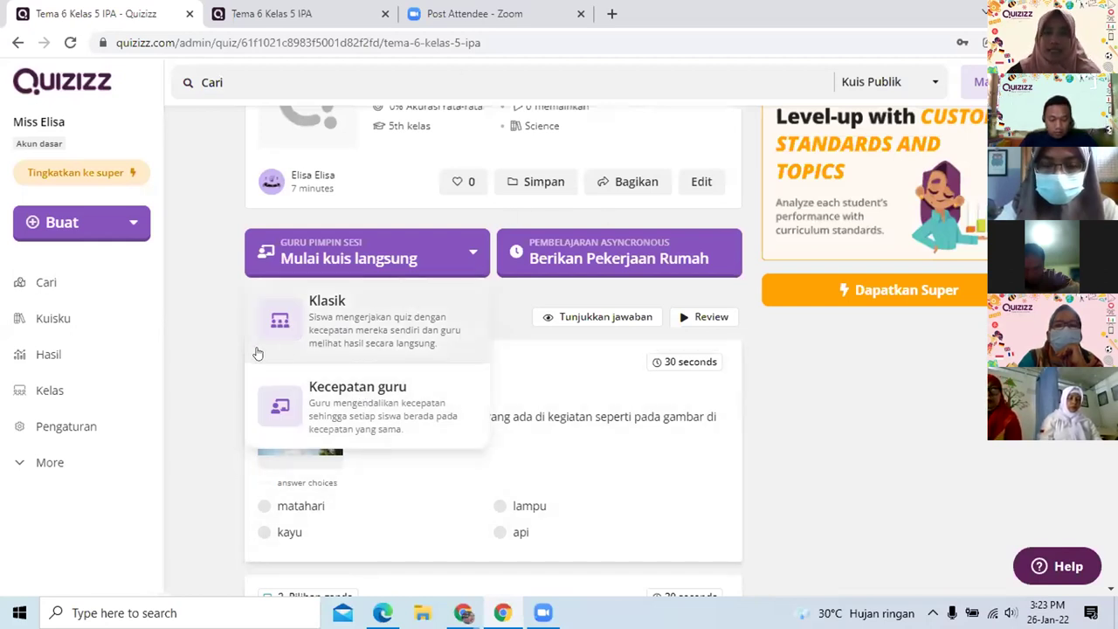
pyautogui.click(388, 322)
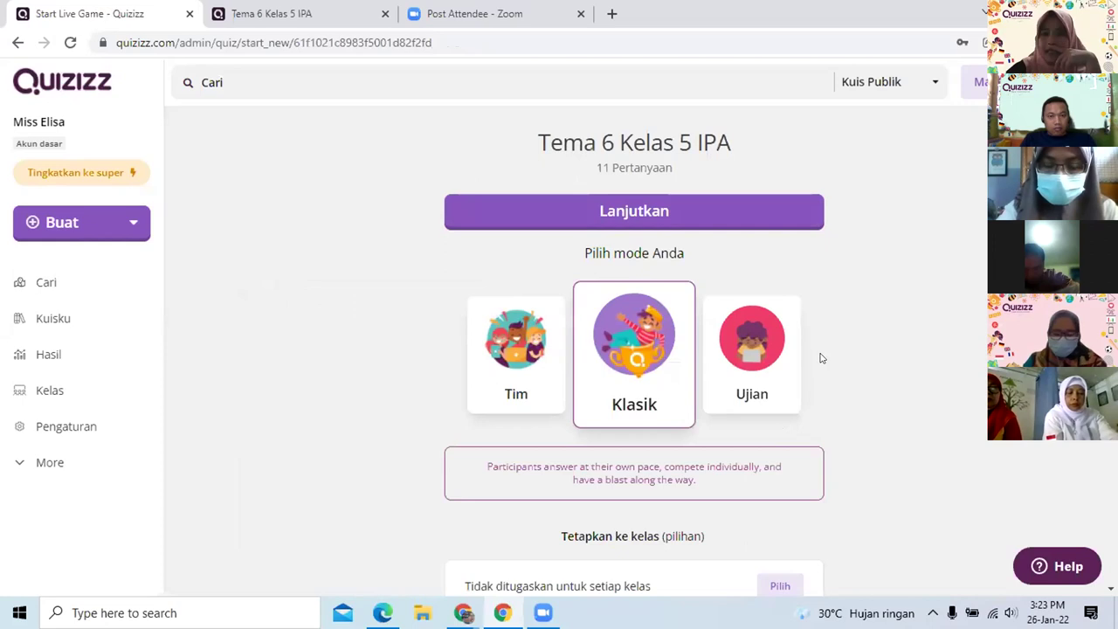
# Check the 'Upaya peserta' attempts options and leave them at Default
pyautogui.scroll(-3, 824, 358)
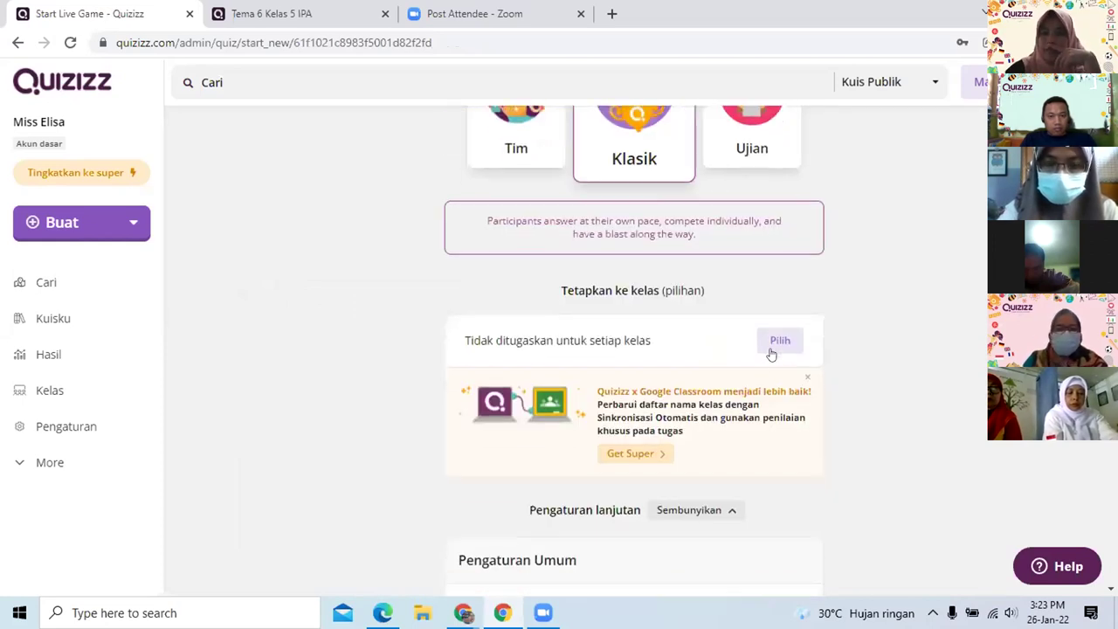
pyautogui.scroll(-1, 817, 350)
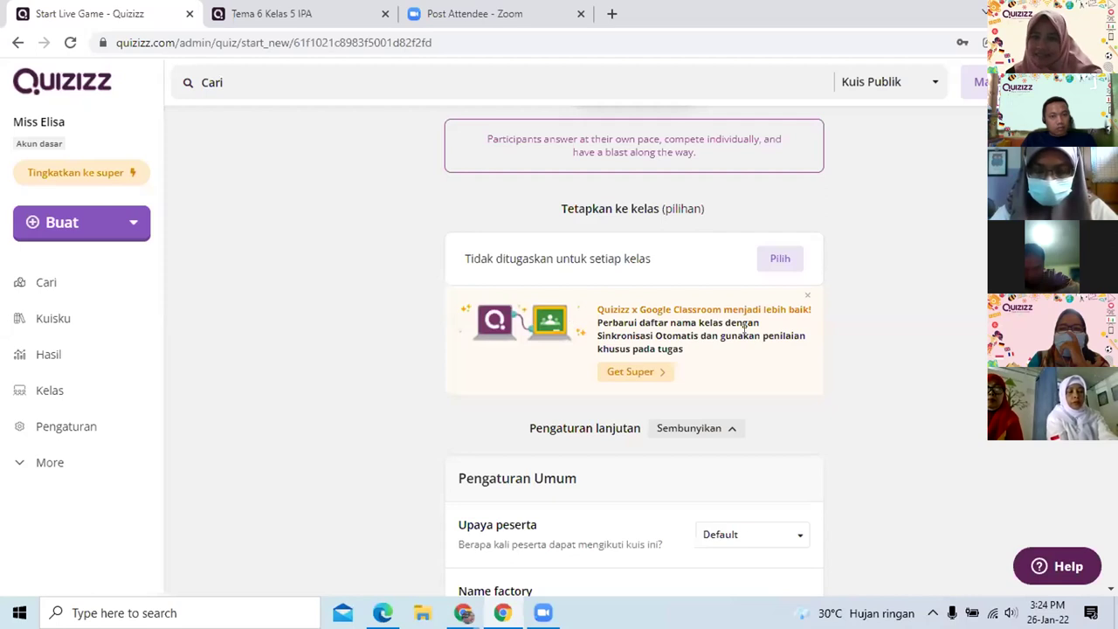
pyautogui.scroll(-2, 744, 329)
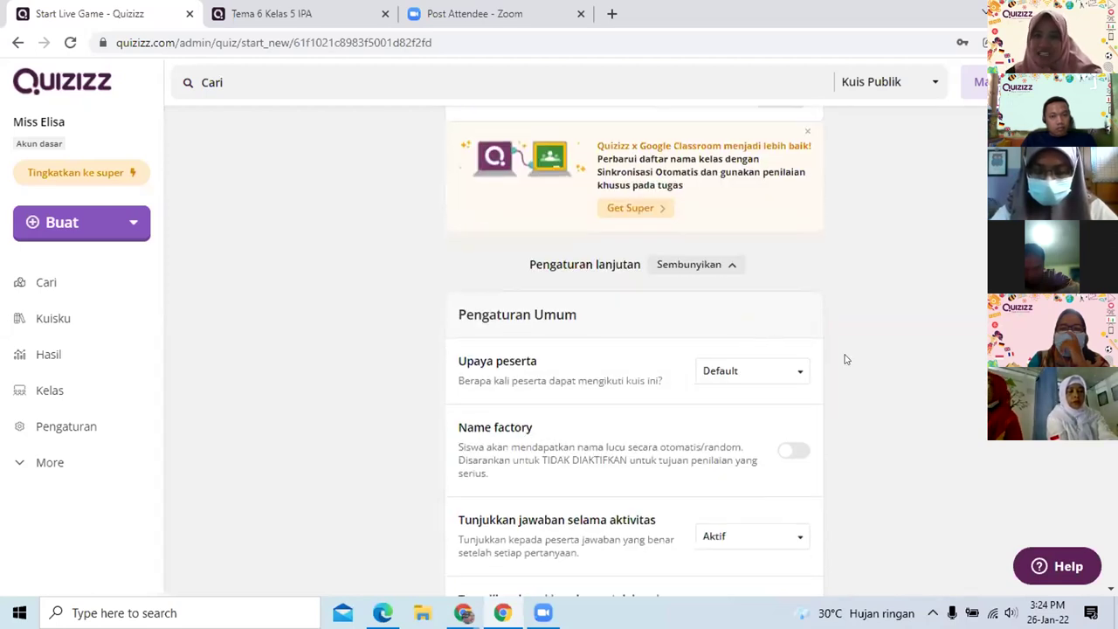
pyautogui.click(798, 375)
pyautogui.scroll(-5, 780, 432)
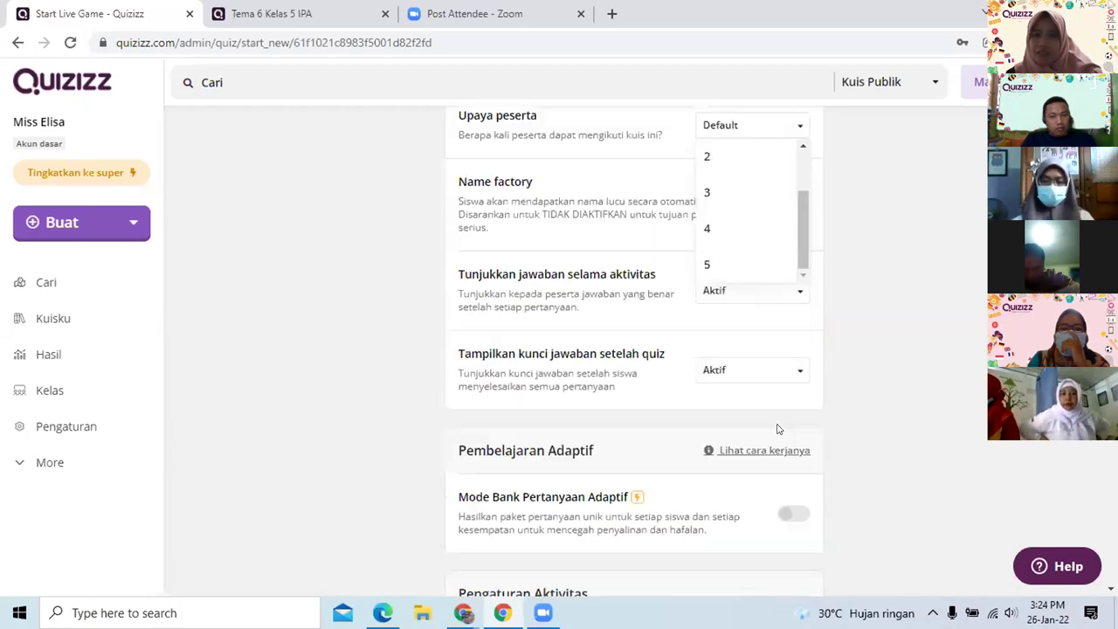
pyautogui.scroll(5, 734, 210)
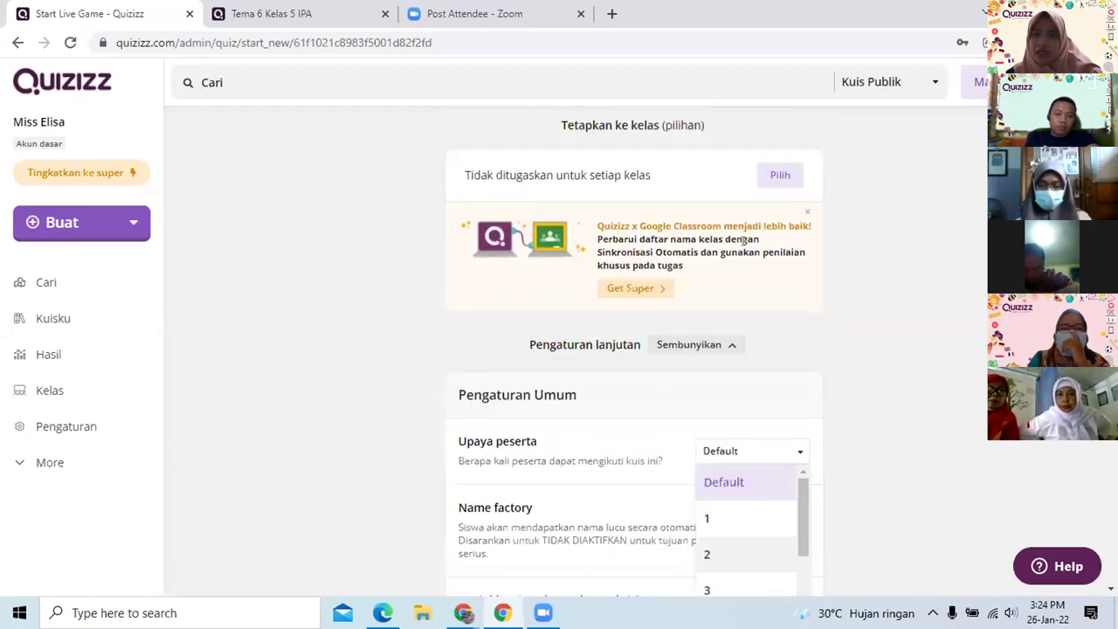
pyautogui.scroll(-2, 773, 341)
pyautogui.scroll(-2, 769, 340)
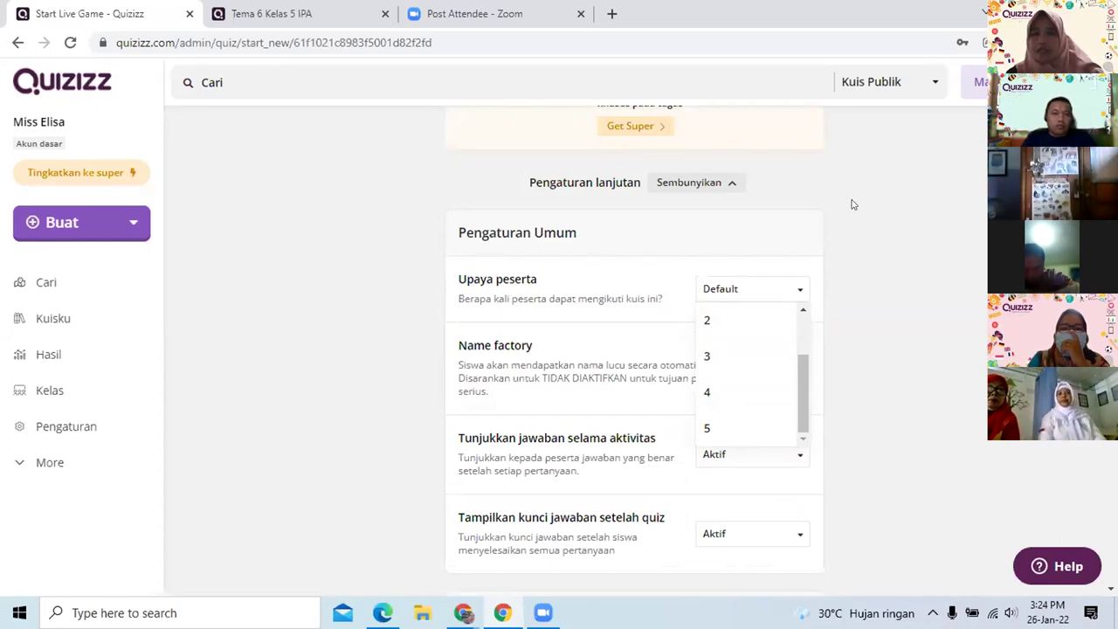
pyautogui.click(876, 259)
# Browse the meme choices, then confirm with Lanjutkan to open the game lobby
pyautogui.scroll(-1, 845, 319)
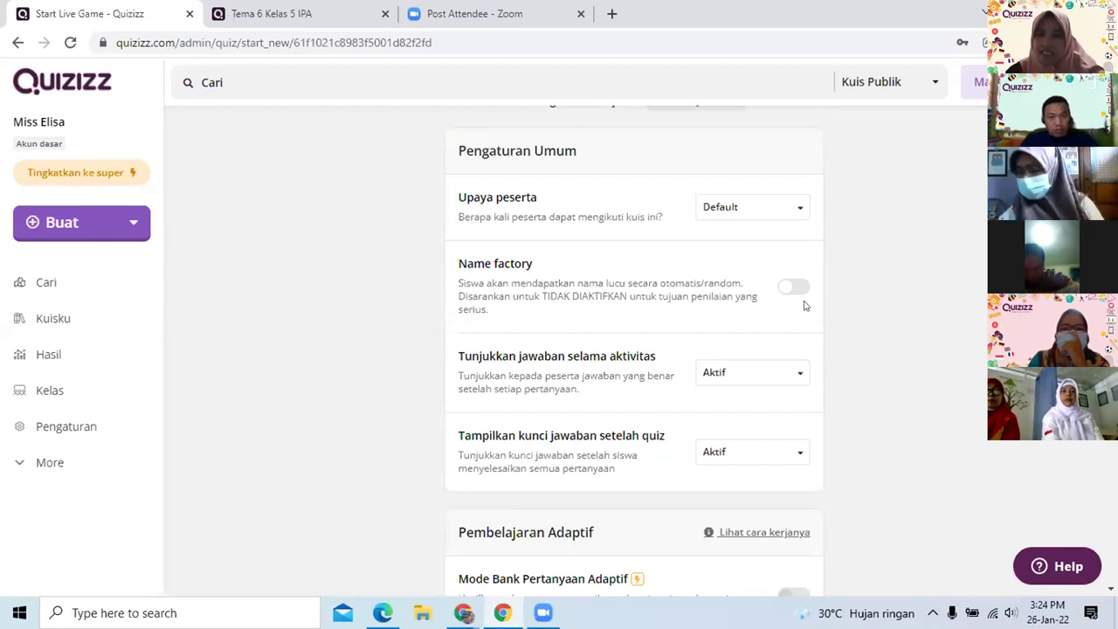
pyautogui.scroll(-1, 806, 307)
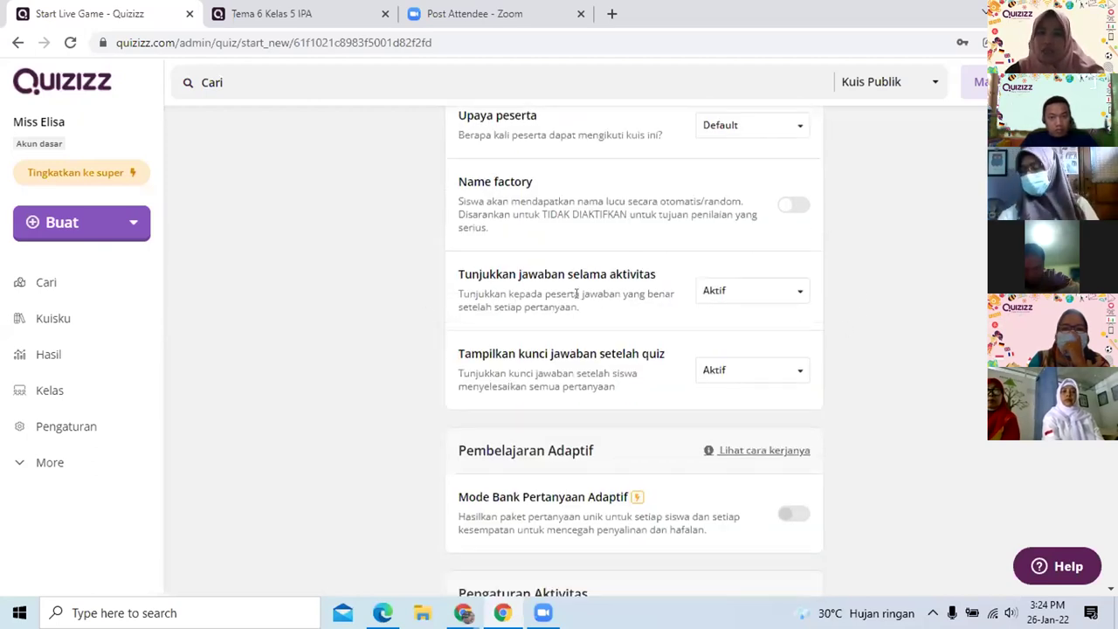
pyautogui.scroll(-1, 806, 361)
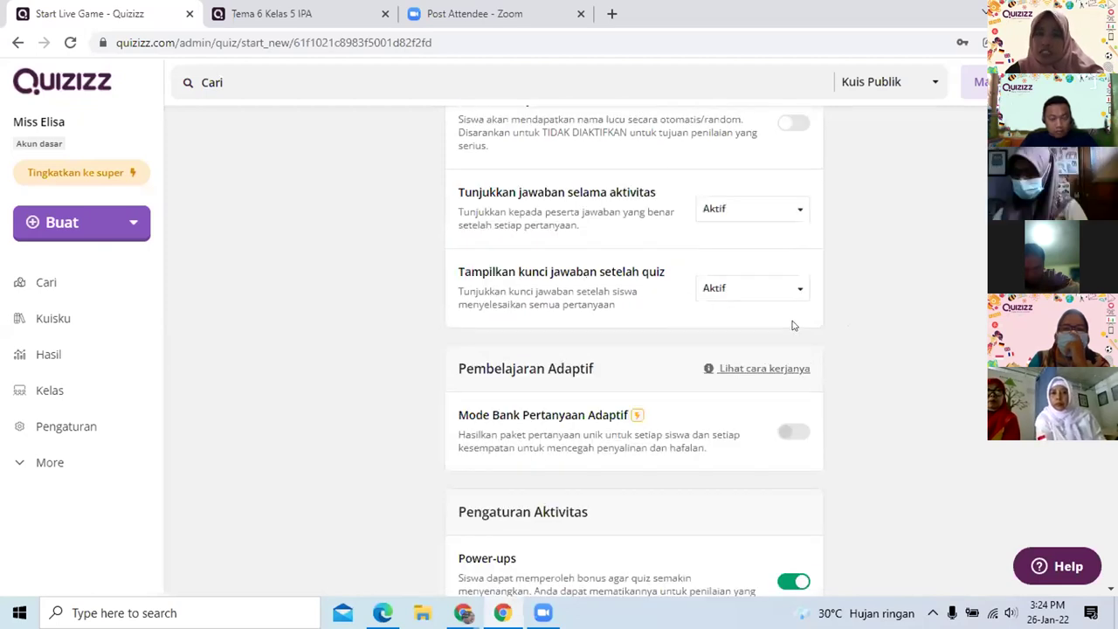
pyautogui.scroll(-1, 793, 322)
pyautogui.scroll(-5, 761, 341)
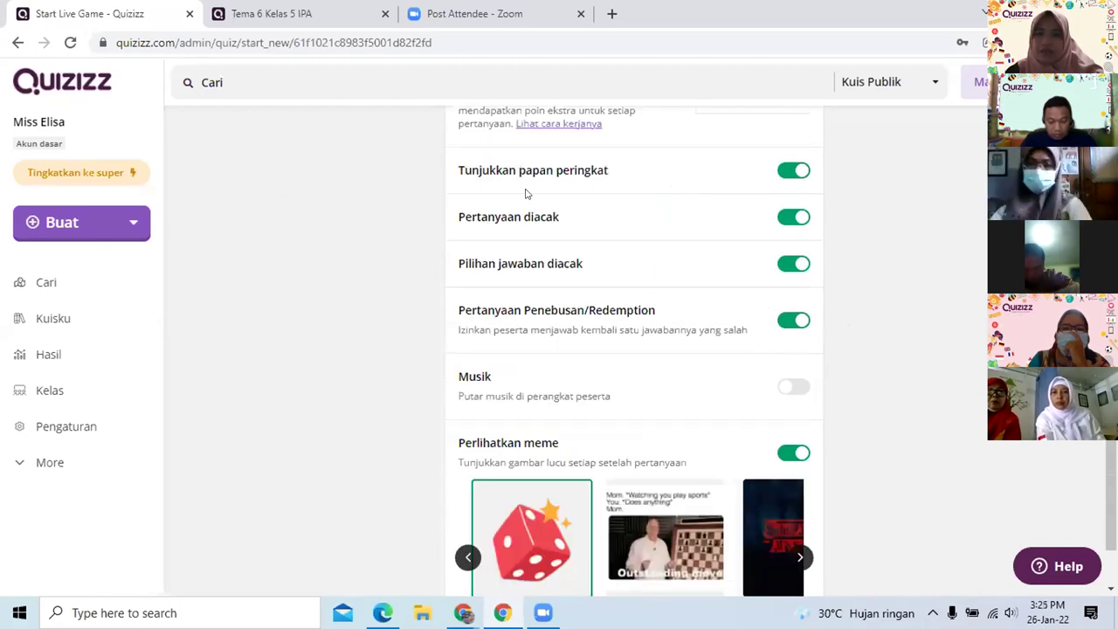
pyautogui.scroll(-2, 670, 311)
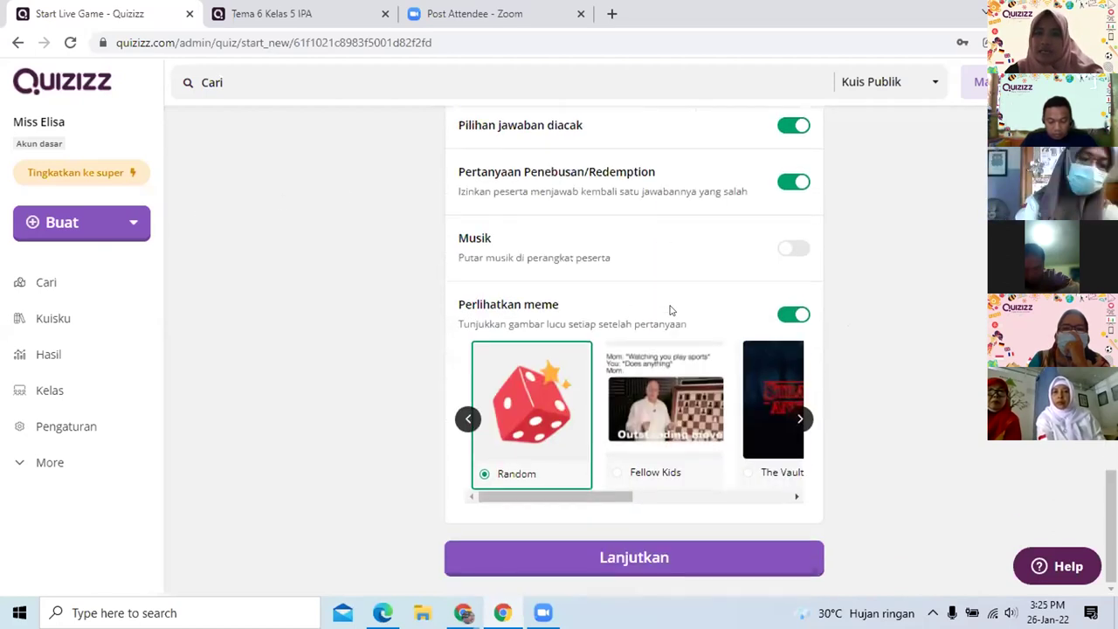
pyautogui.click(800, 421)
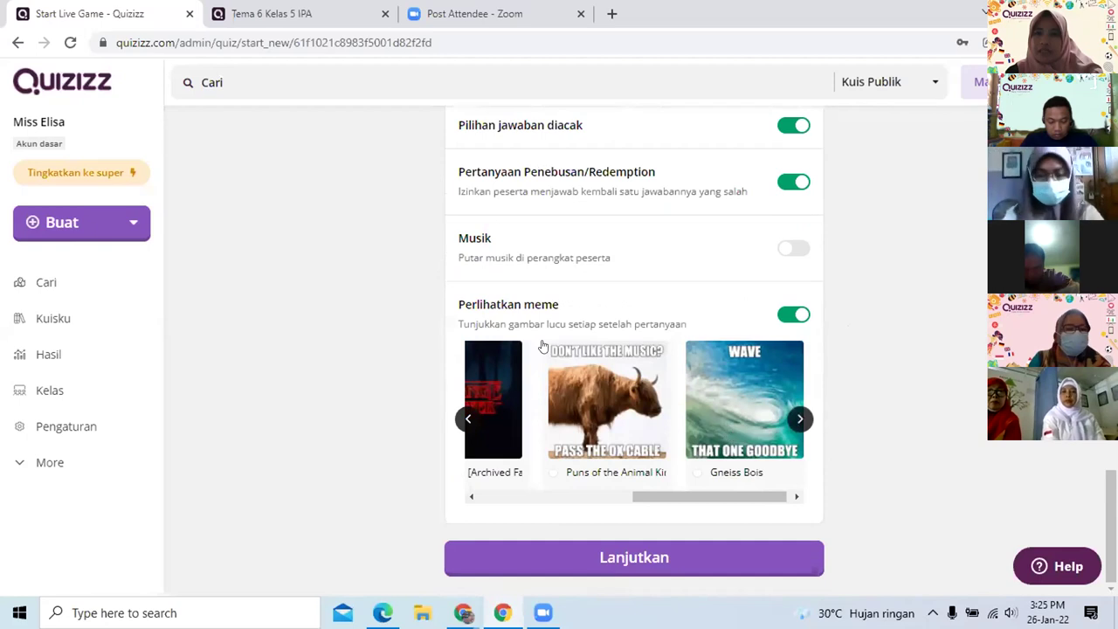
pyautogui.scroll(4, 712, 363)
pyautogui.scroll(-4, 712, 363)
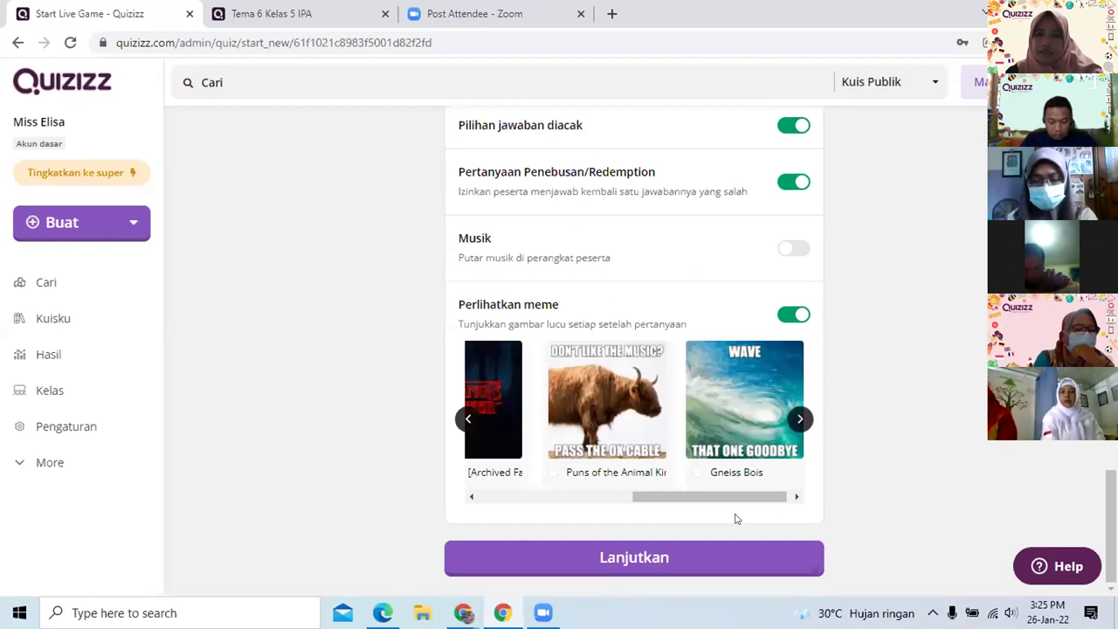
pyautogui.click(664, 562)
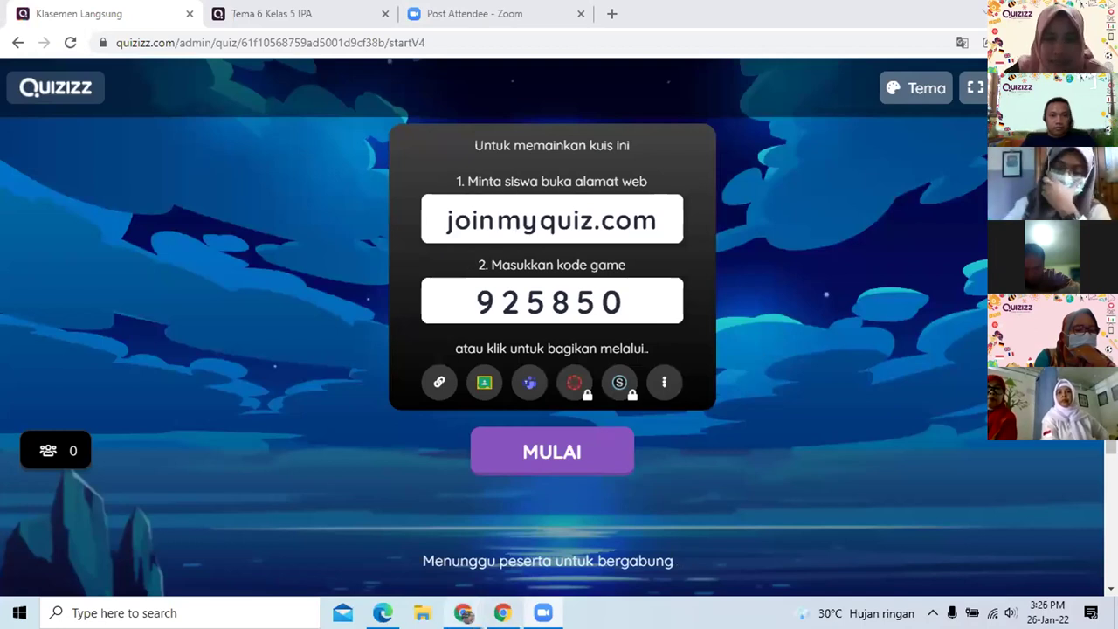
# Bring the Quizizz Lesson results window forward from the Chrome taskbar preview
pyautogui.moveTo(464, 613)
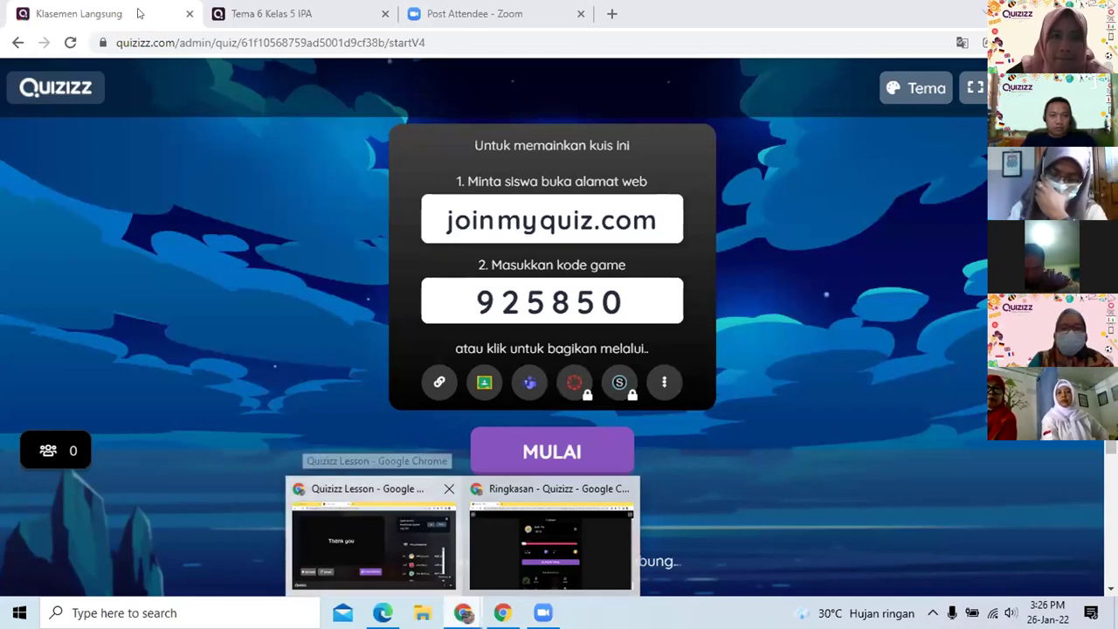
pyautogui.click(374, 538)
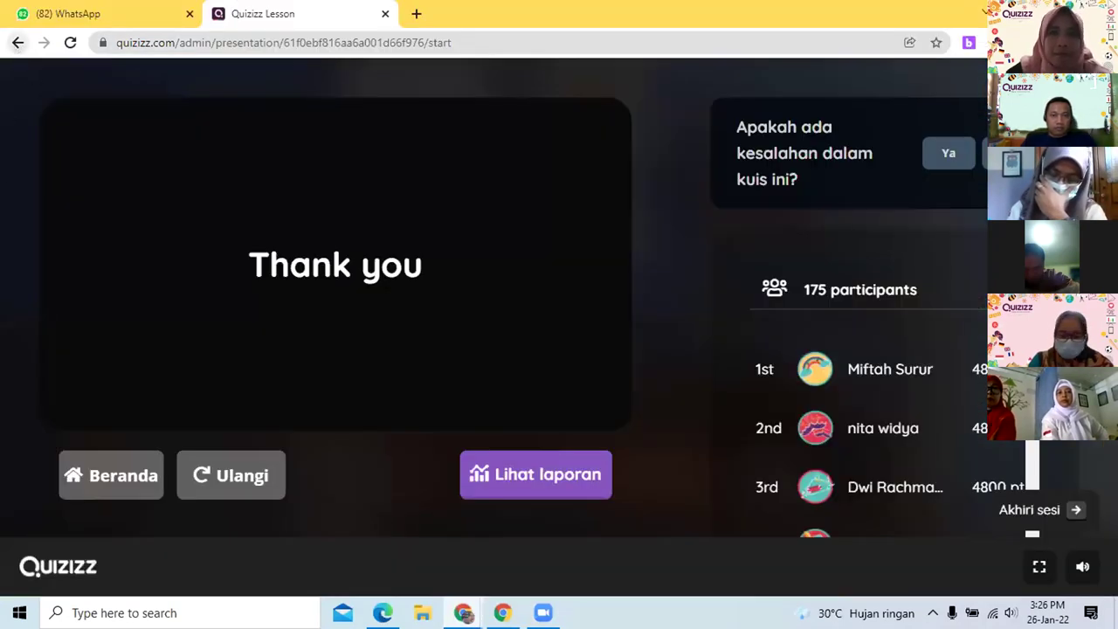
# Go back, open Hasil, and scroll through the past game reports
pyautogui.click(17, 42)
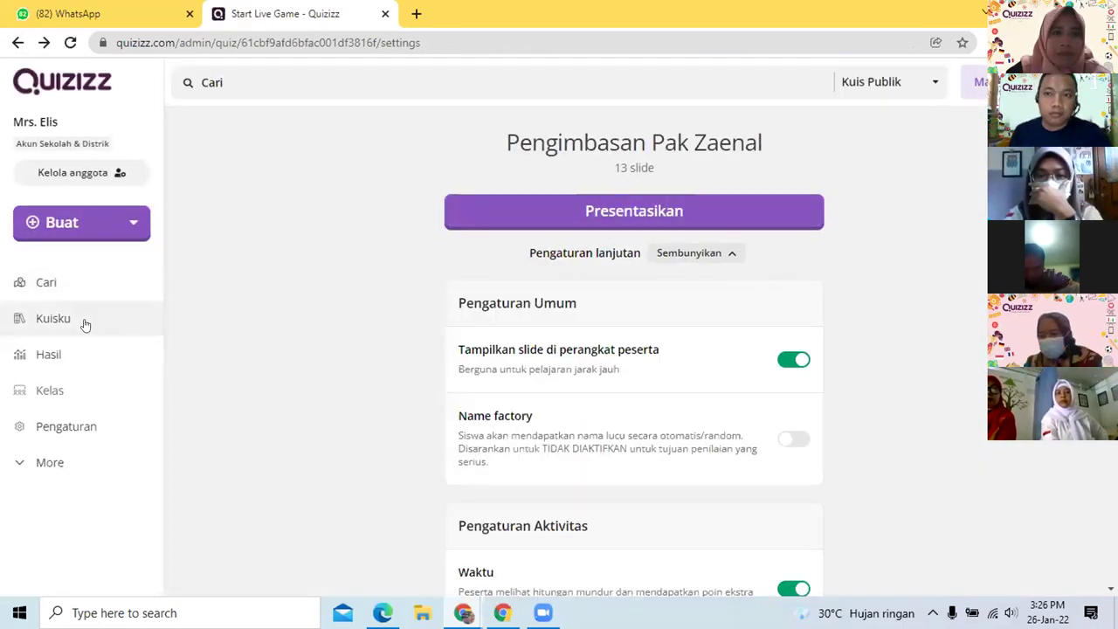
pyautogui.click(55, 356)
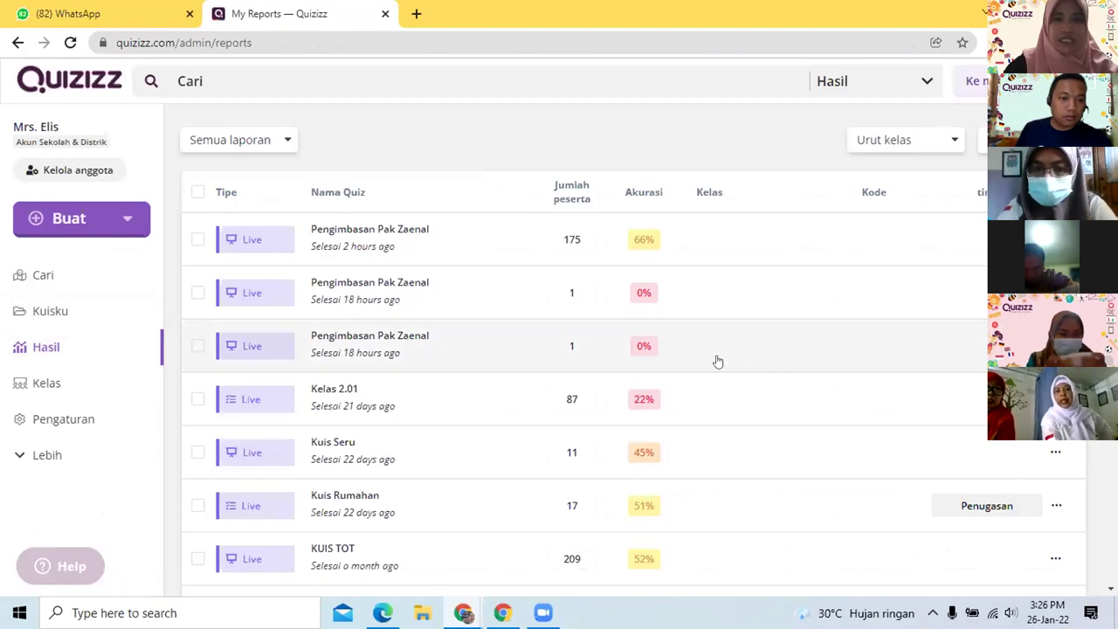
pyautogui.scroll(-3, 706, 360)
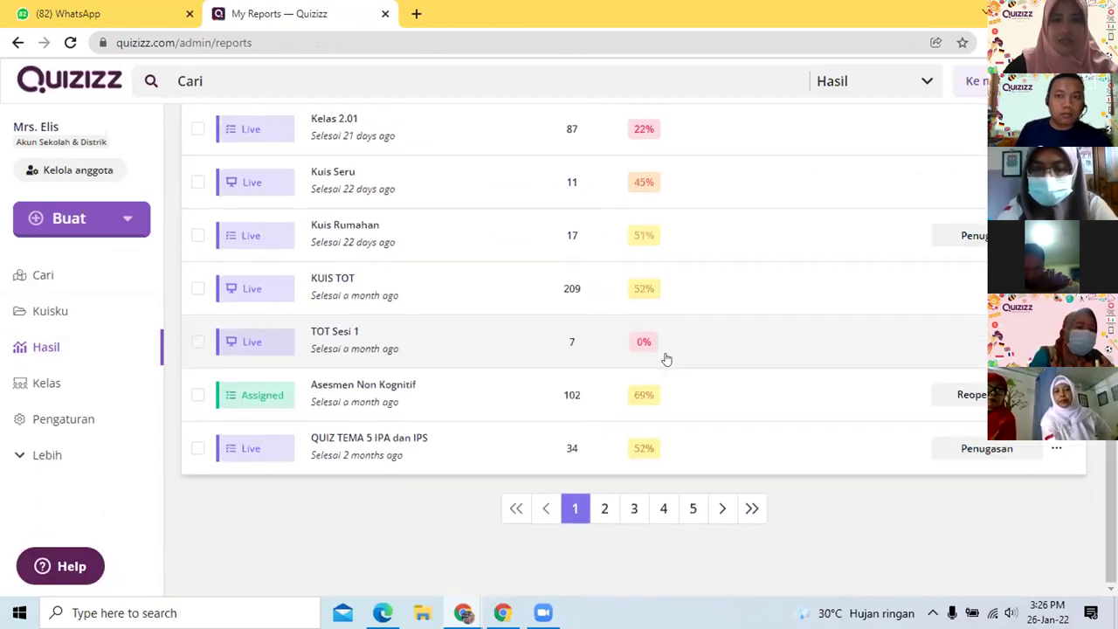
pyautogui.scroll(2, 664, 359)
pyautogui.scroll(-2, 664, 359)
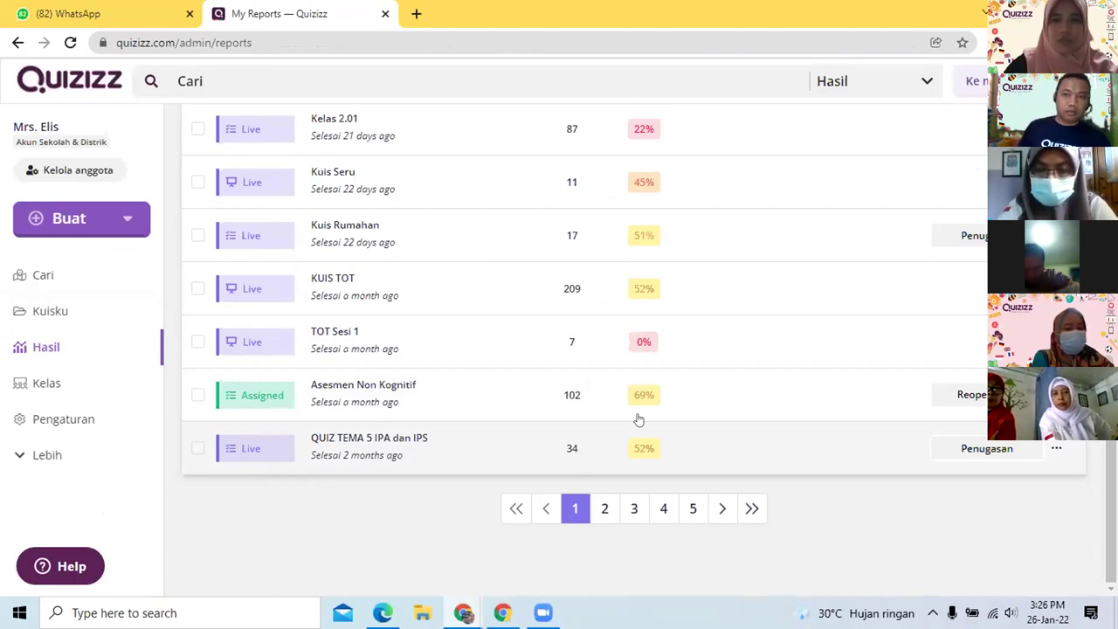
pyautogui.scroll(3, 649, 447)
pyautogui.scroll(-3, 636, 420)
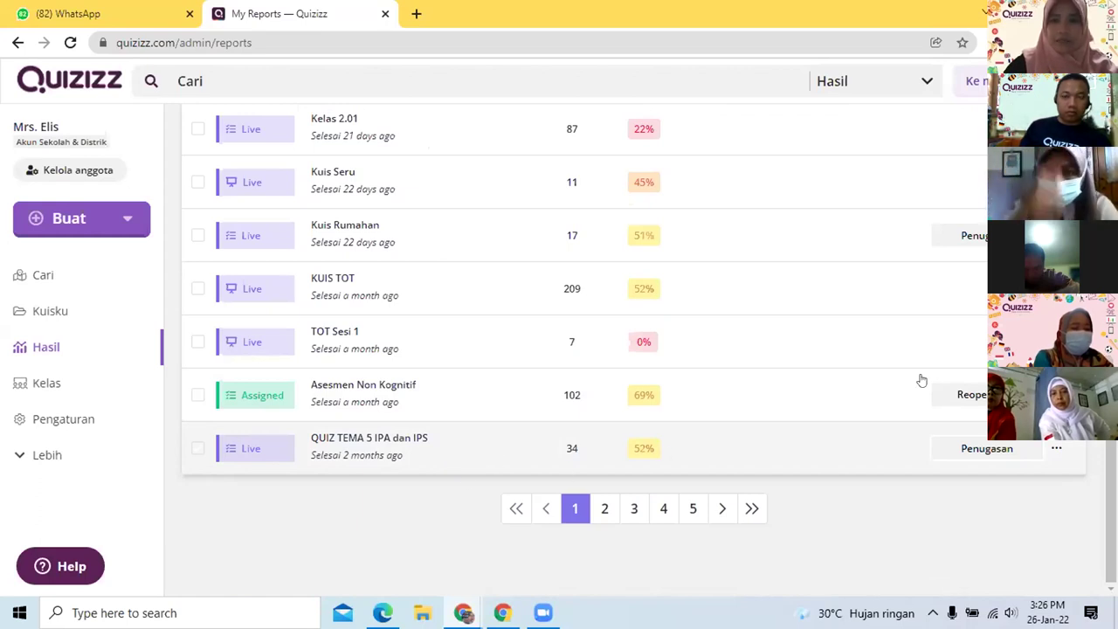
# Open the QUIZ TEMA 5 IPA dan IPS report and scroll its participant rankings
pyautogui.click(358, 441)
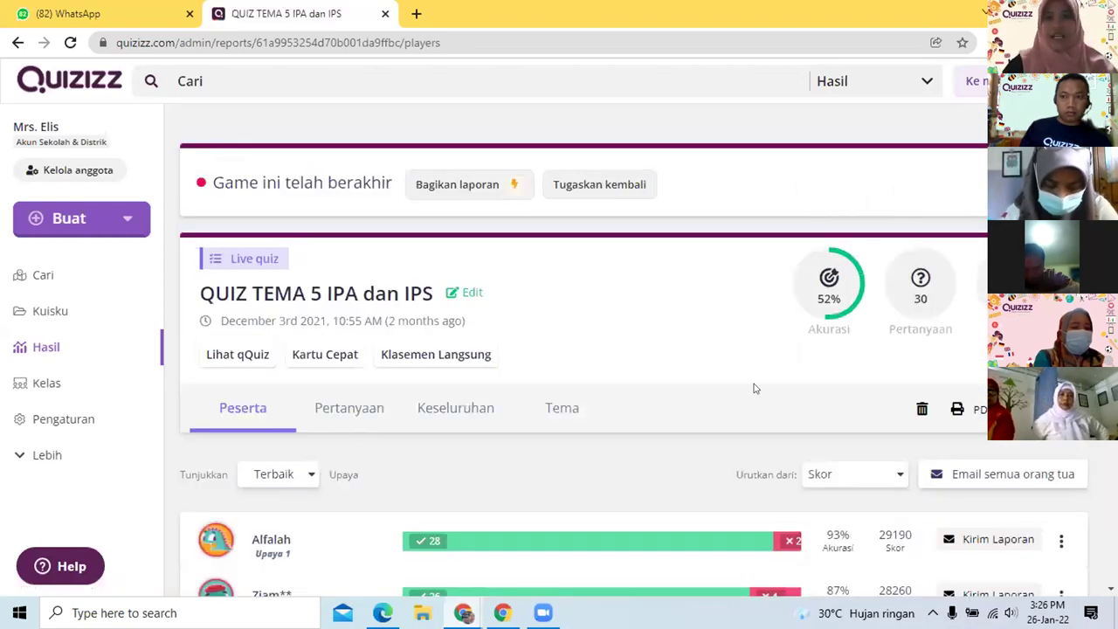
pyautogui.scroll(-3, 672, 380)
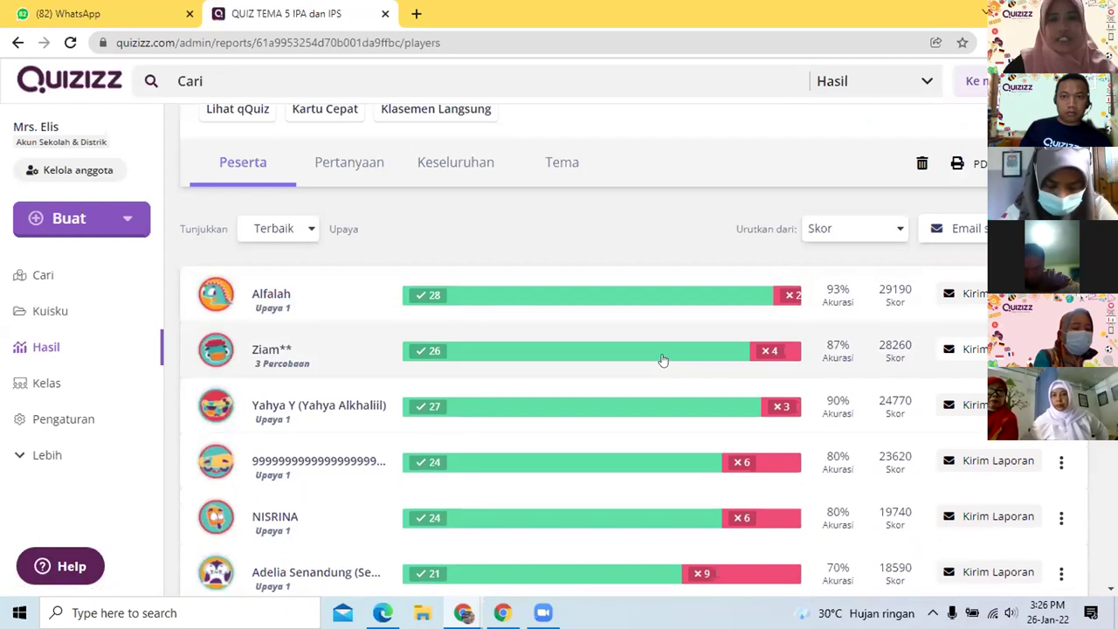
pyautogui.scroll(2, 672, 345)
pyautogui.scroll(-2, 679, 334)
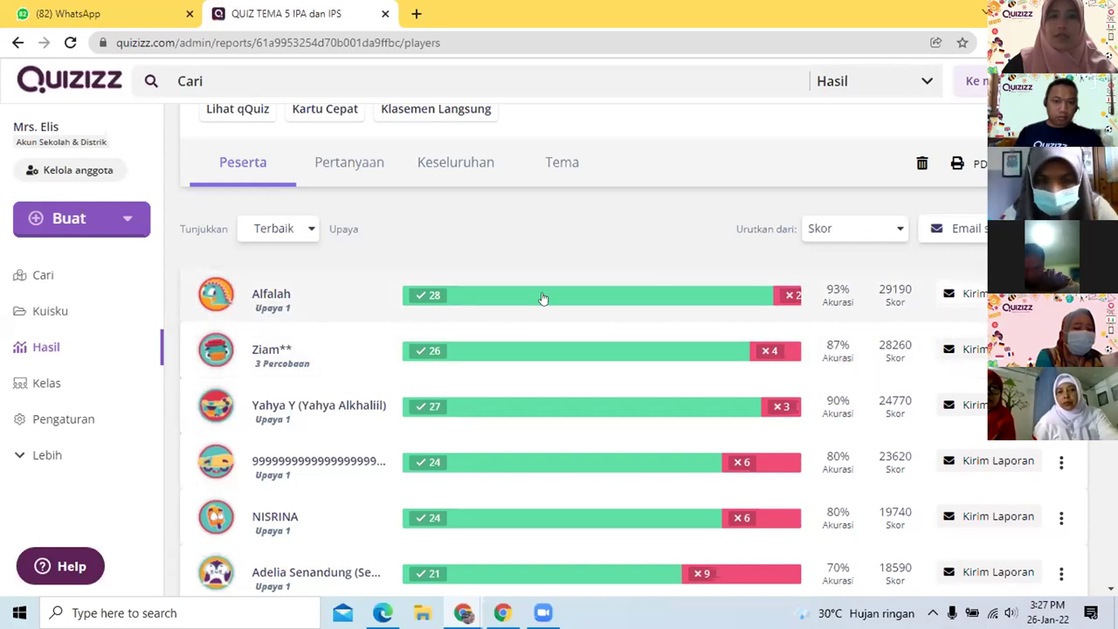
pyautogui.scroll(-15, 341, 380)
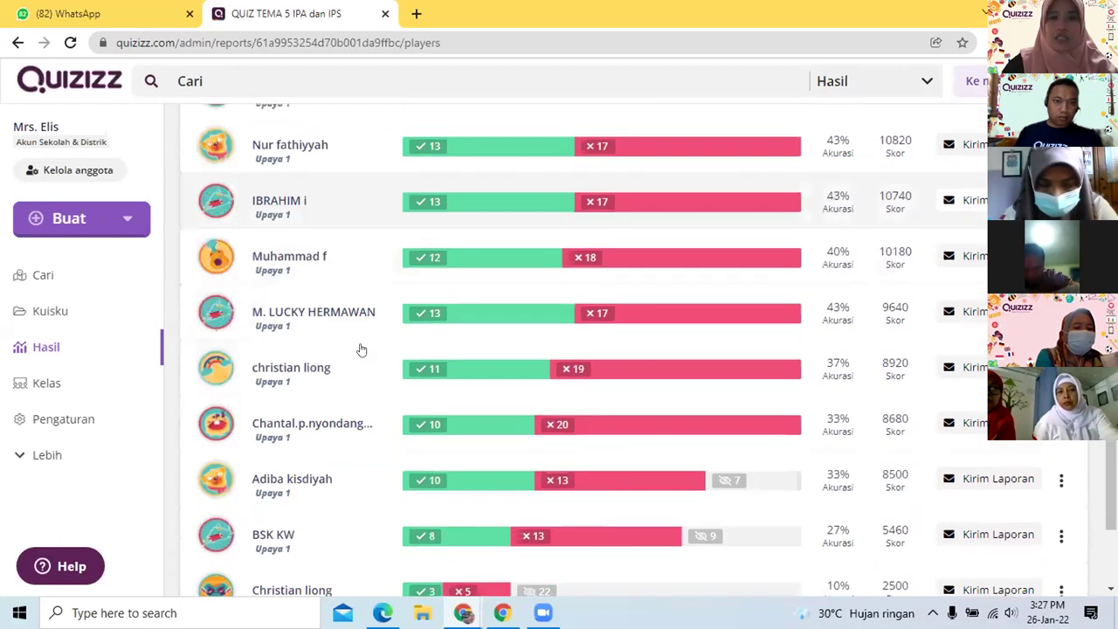
pyautogui.scroll(-2, 365, 349)
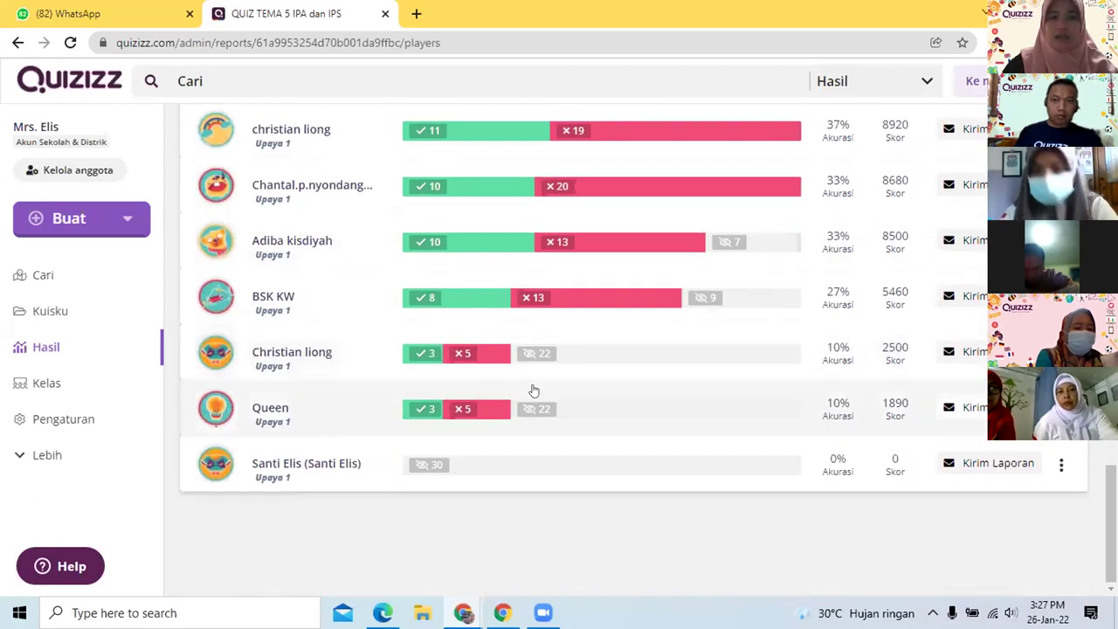
pyautogui.scroll(3, 532, 389)
pyautogui.scroll(12, 398, 420)
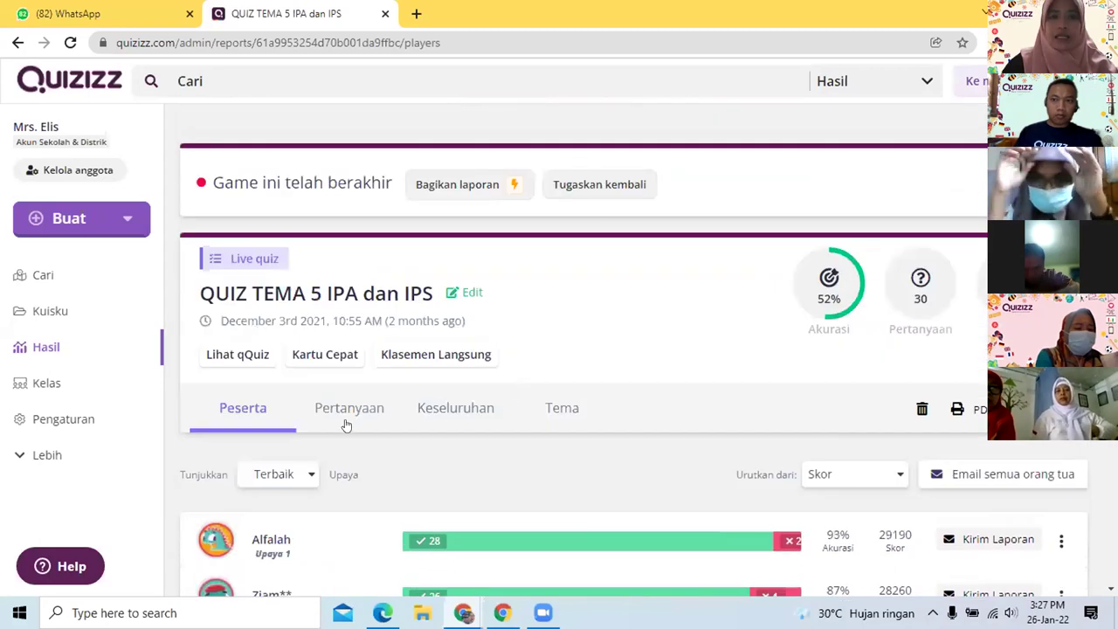
# Scroll the Pertanyaan per-question breakdown, then switch to the Keseluruhan answer grid
pyautogui.click(369, 414)
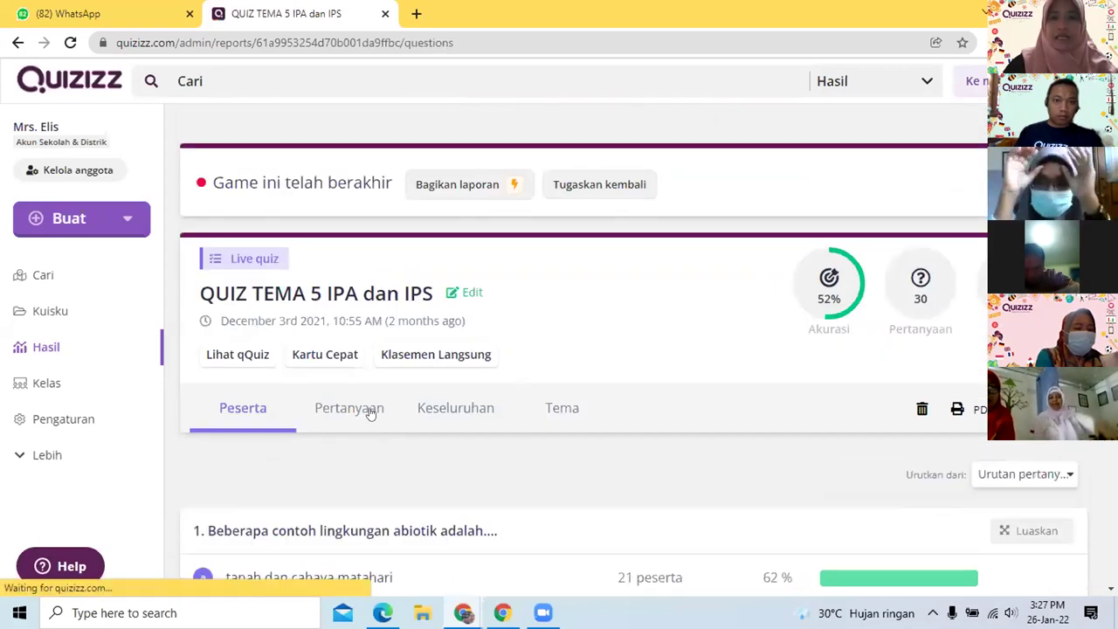
pyautogui.scroll(-1, 647, 430)
pyautogui.scroll(-3, 647, 429)
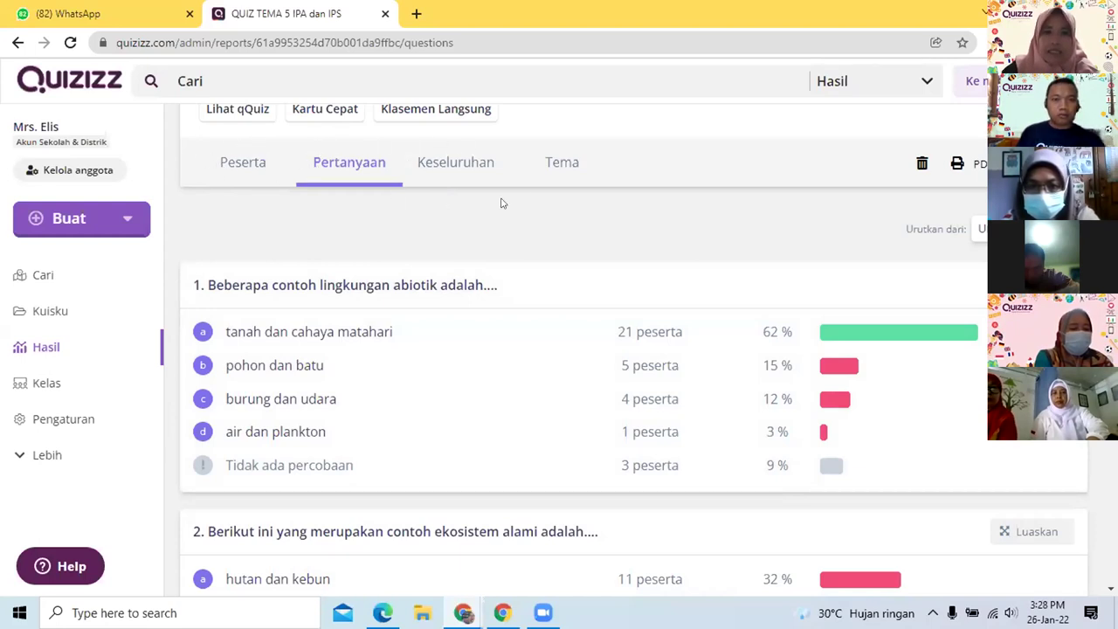
pyautogui.click(431, 175)
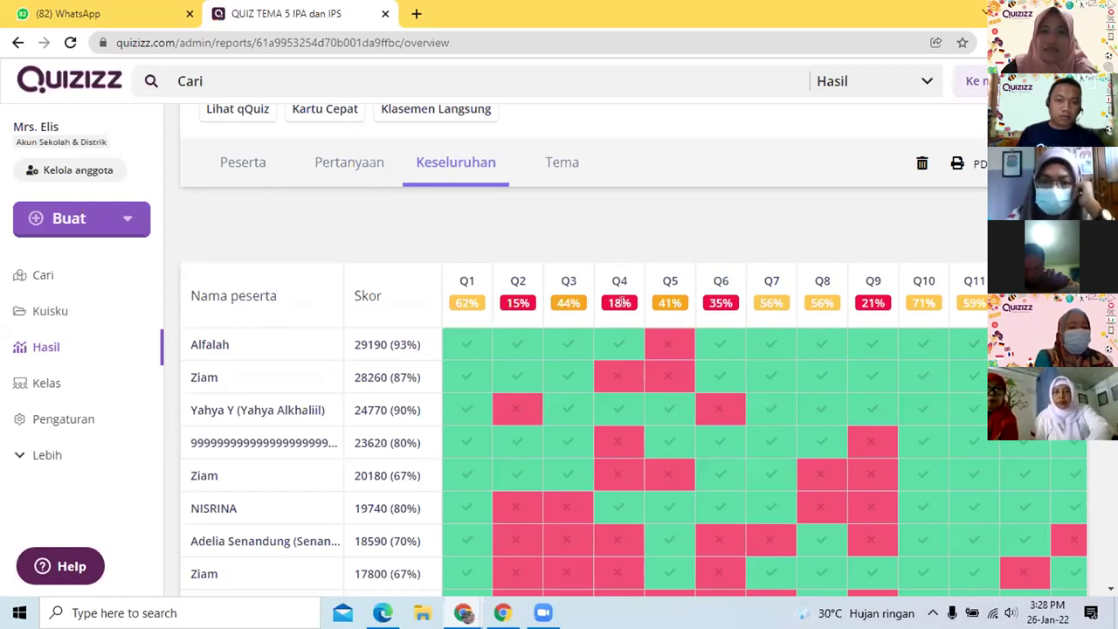
pyautogui.scroll(-10, 620, 303)
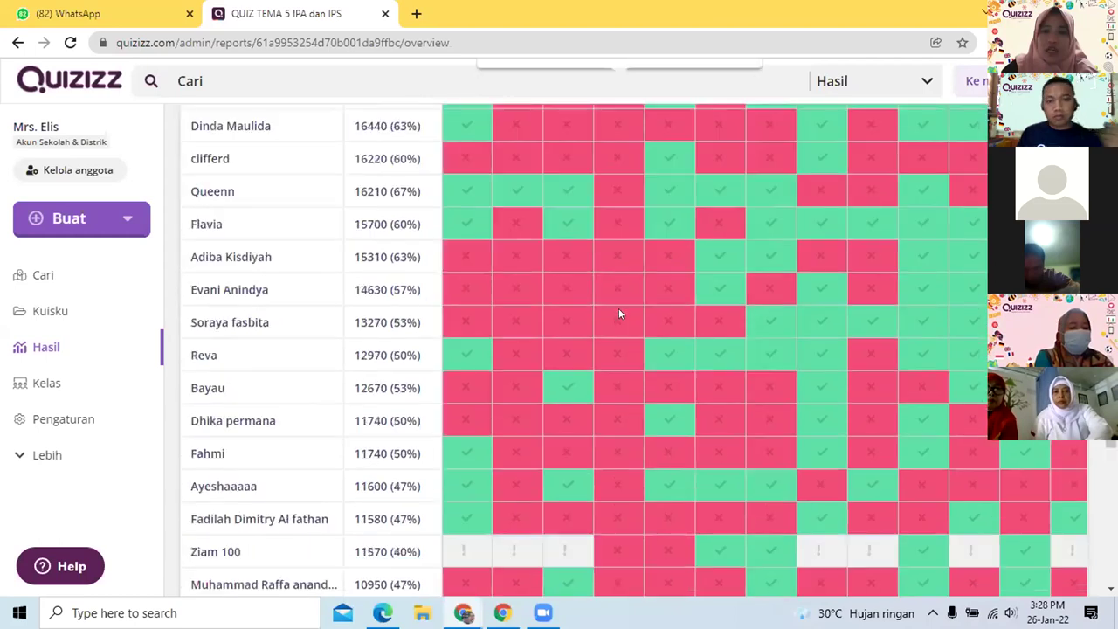
pyautogui.scroll(10, 619, 313)
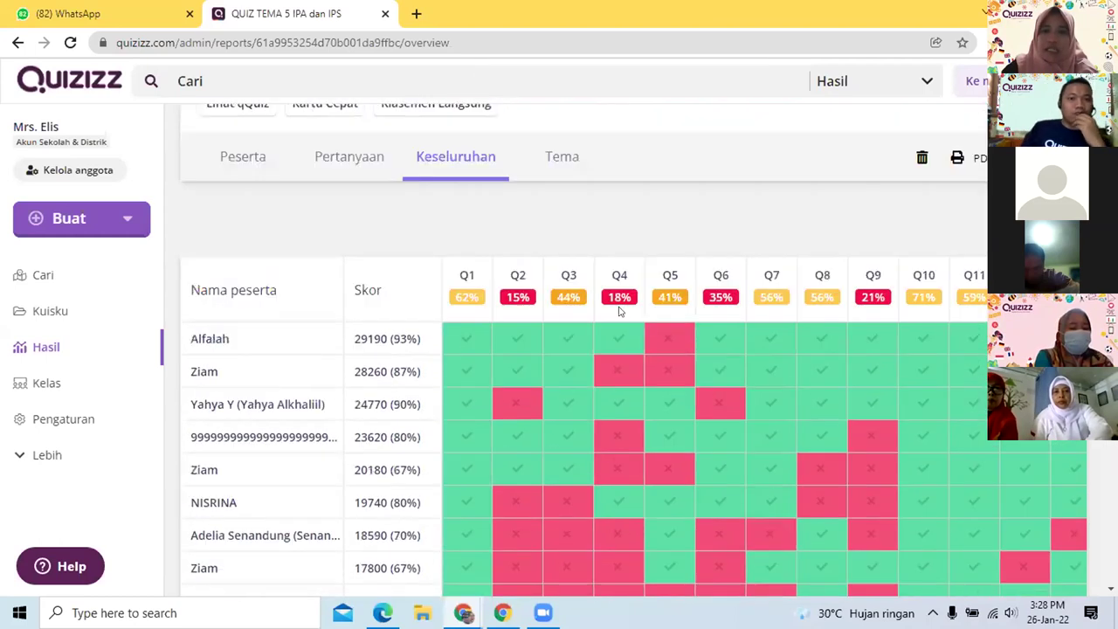
pyautogui.scroll(-1, 631, 345)
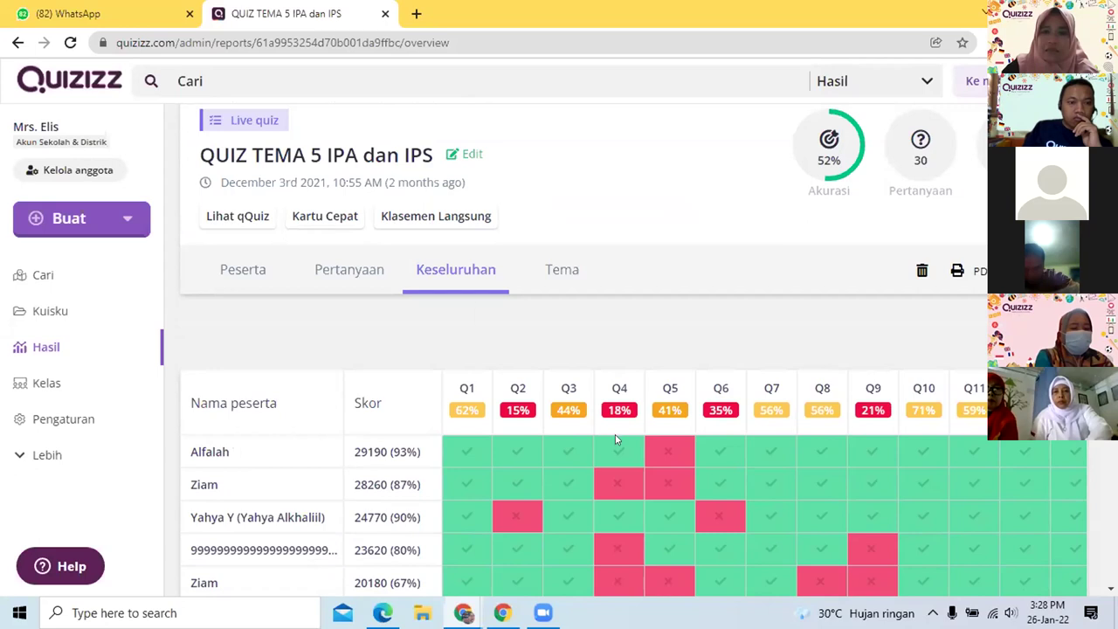
pyautogui.moveTo(616, 441)
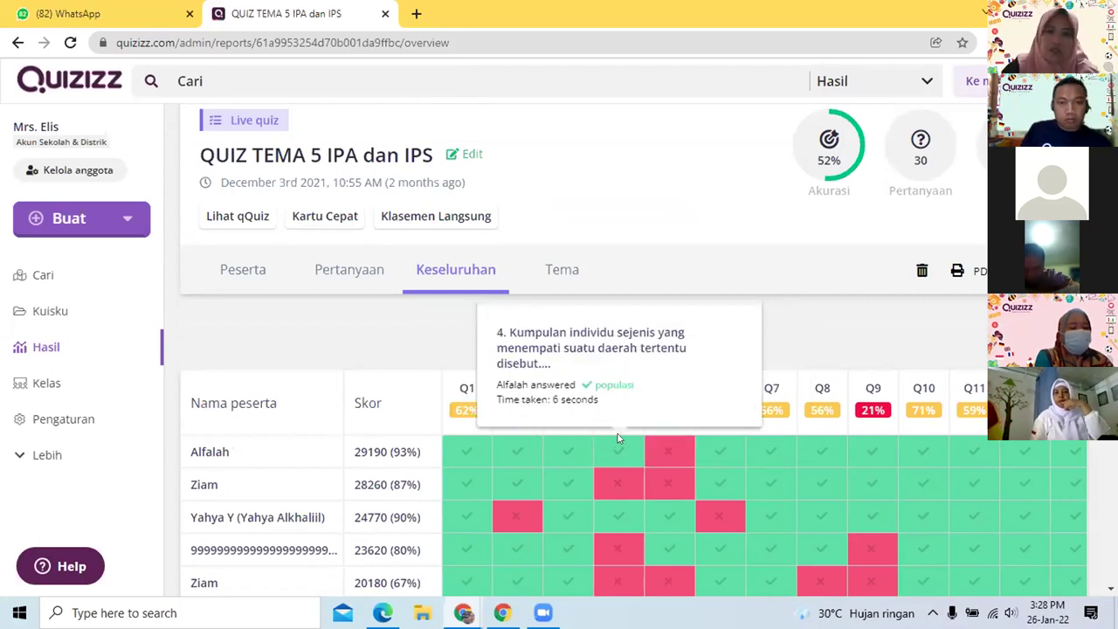
pyautogui.scroll(-5, 633, 424)
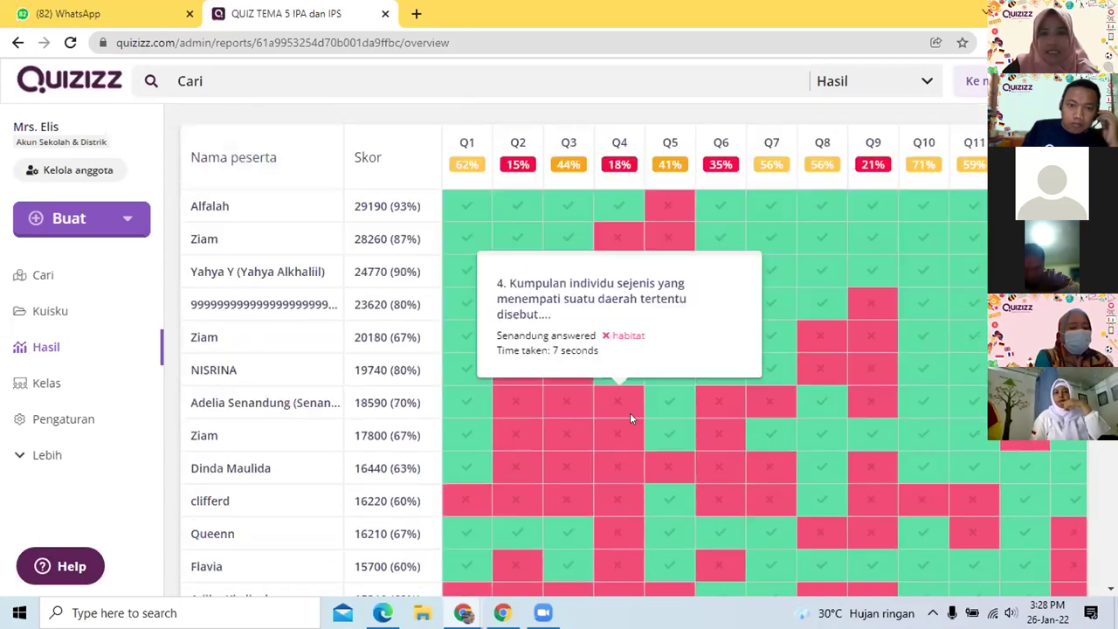
pyautogui.scroll(1, 631, 405)
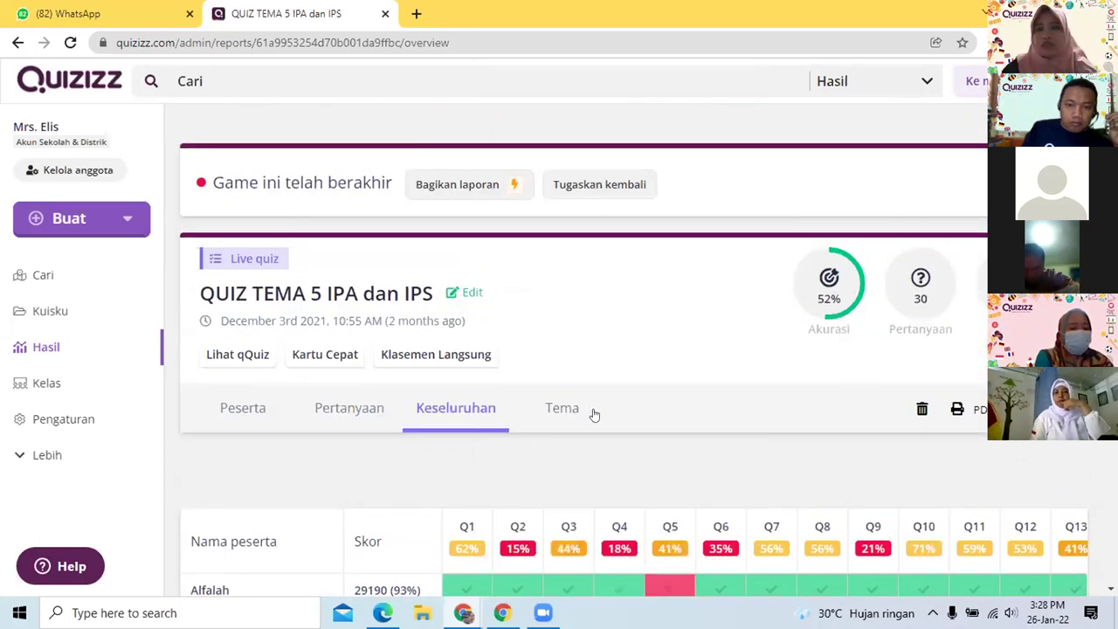
pyautogui.click(568, 426)
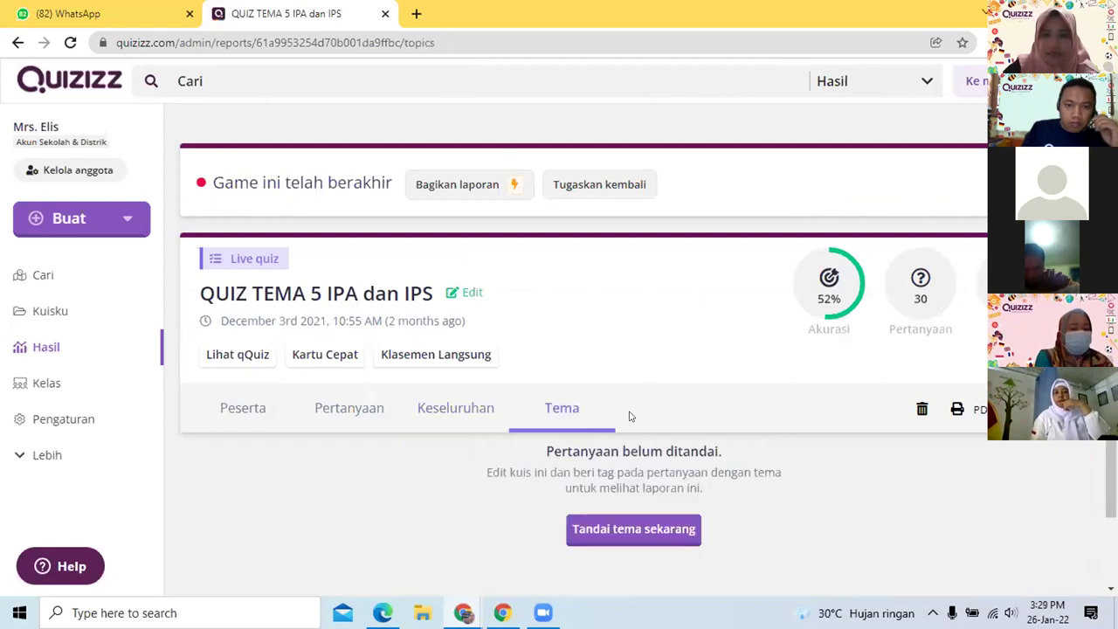
pyautogui.click(443, 333)
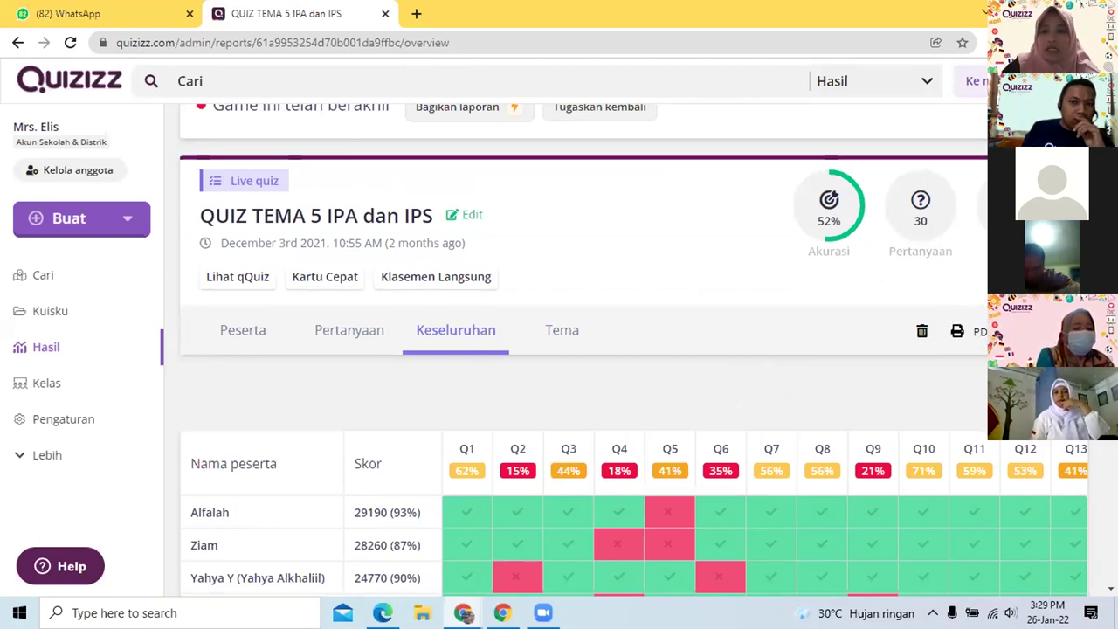
pyautogui.scroll(-6, 554, 450)
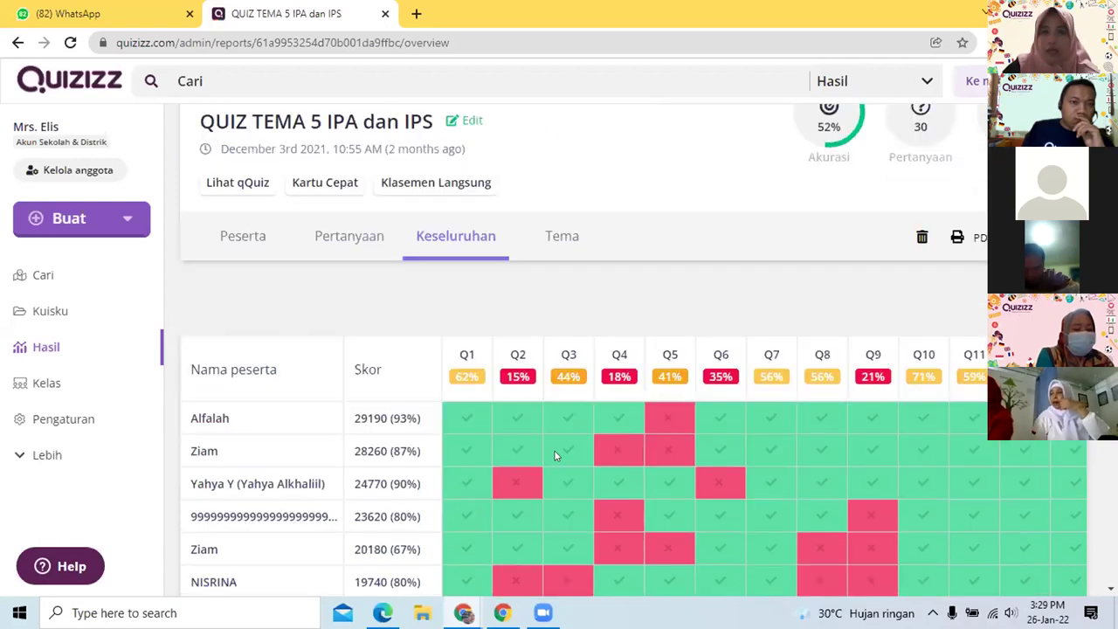
pyautogui.scroll(8, 594, 442)
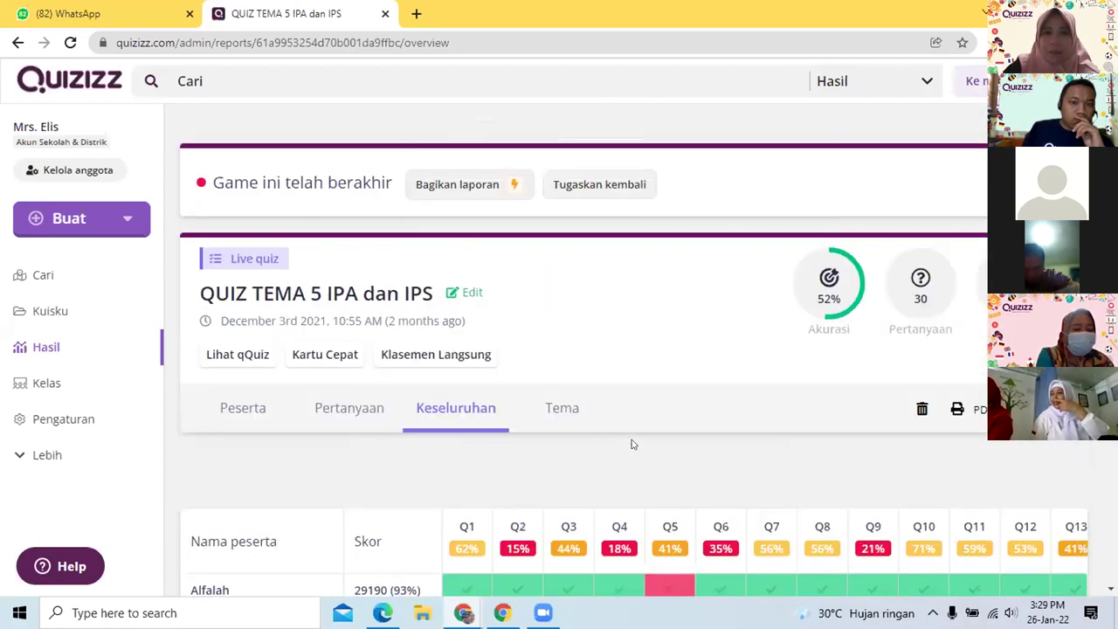
pyautogui.scroll(-7, 629, 441)
pyautogui.scroll(-2, 637, 439)
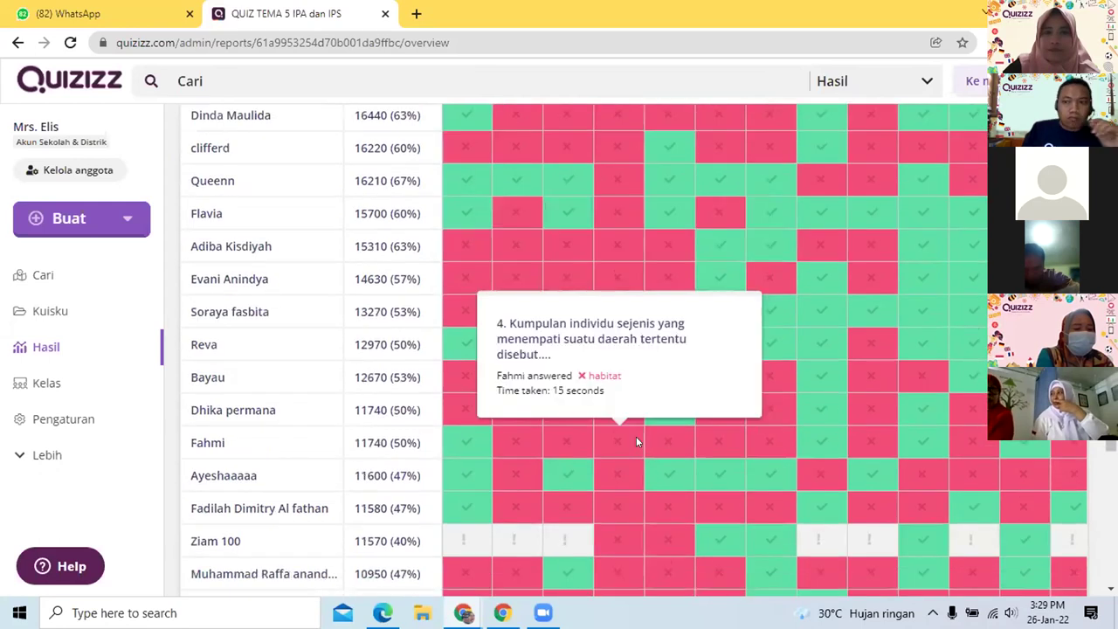
pyautogui.scroll(10, 636, 436)
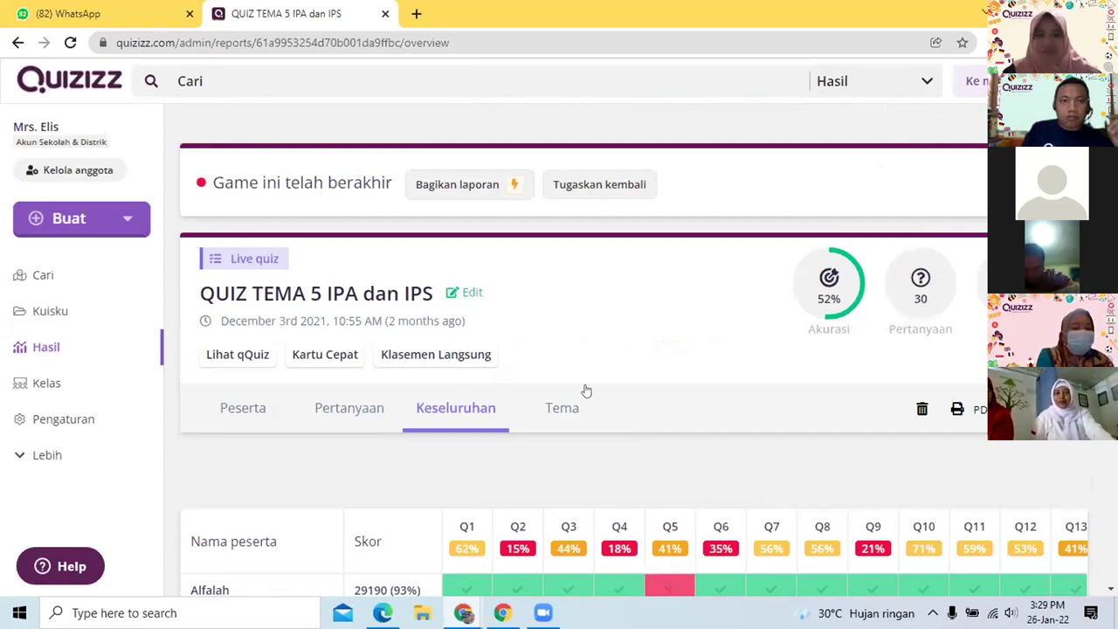
pyautogui.scroll(-2, 657, 365)
pyautogui.scroll(2, 669, 350)
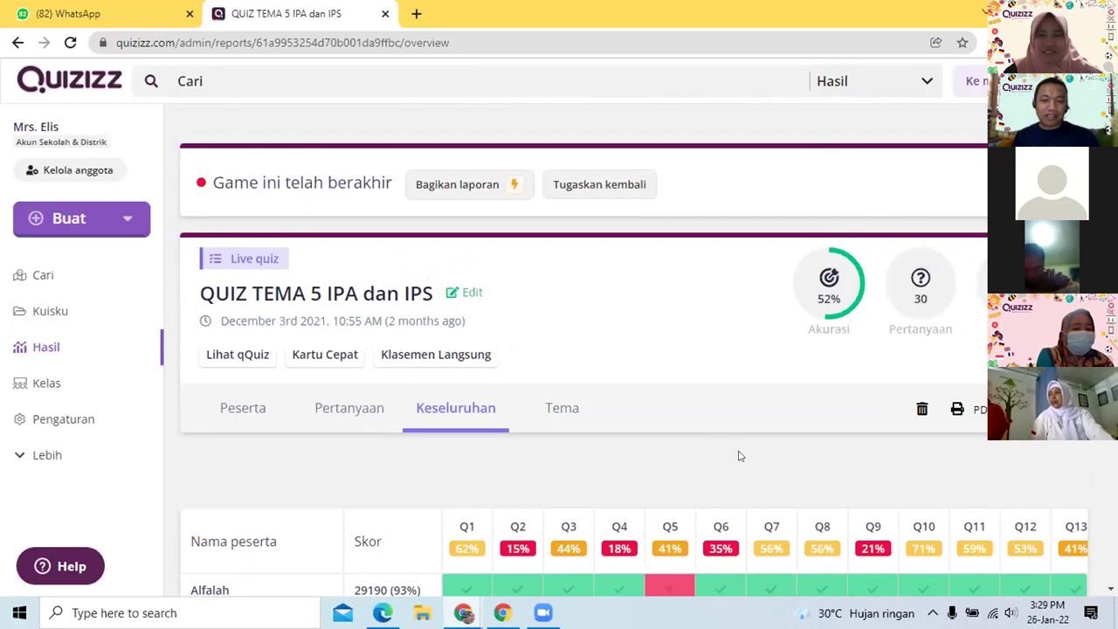